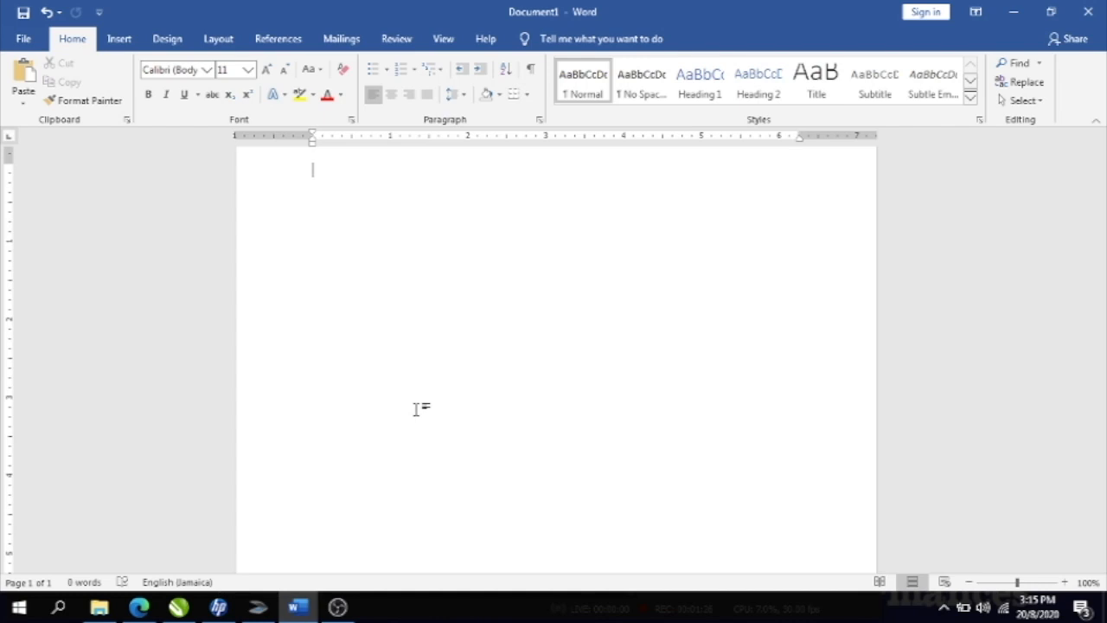
- Switch the page orientation to Landscape
{"action": "left_click", "coordinate": [216, 39]}
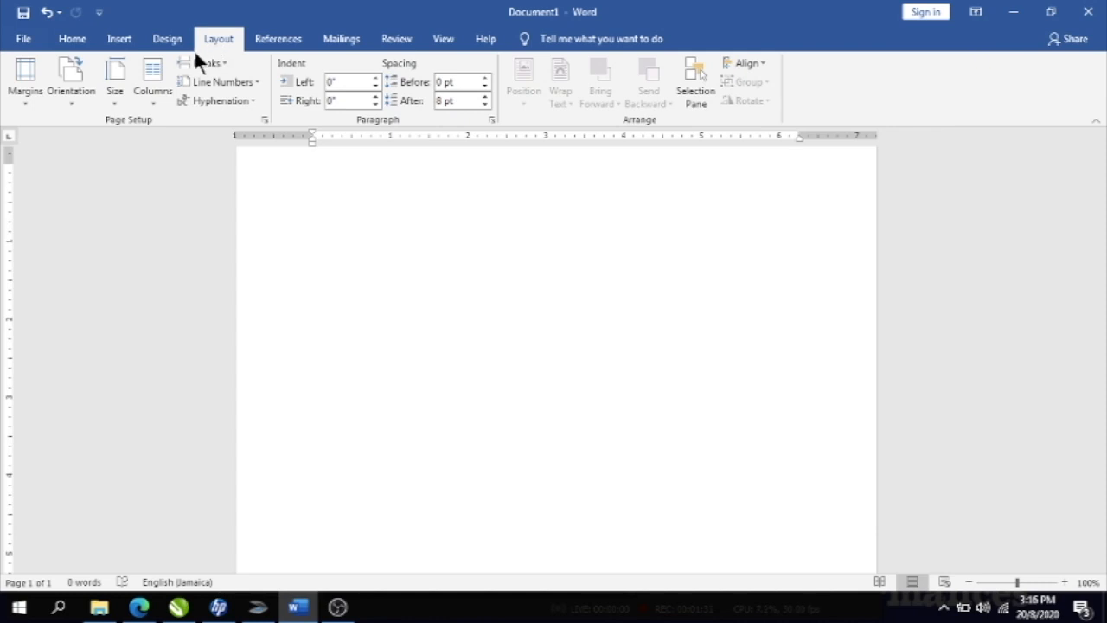
{"action": "left_click", "coordinate": [78, 87]}
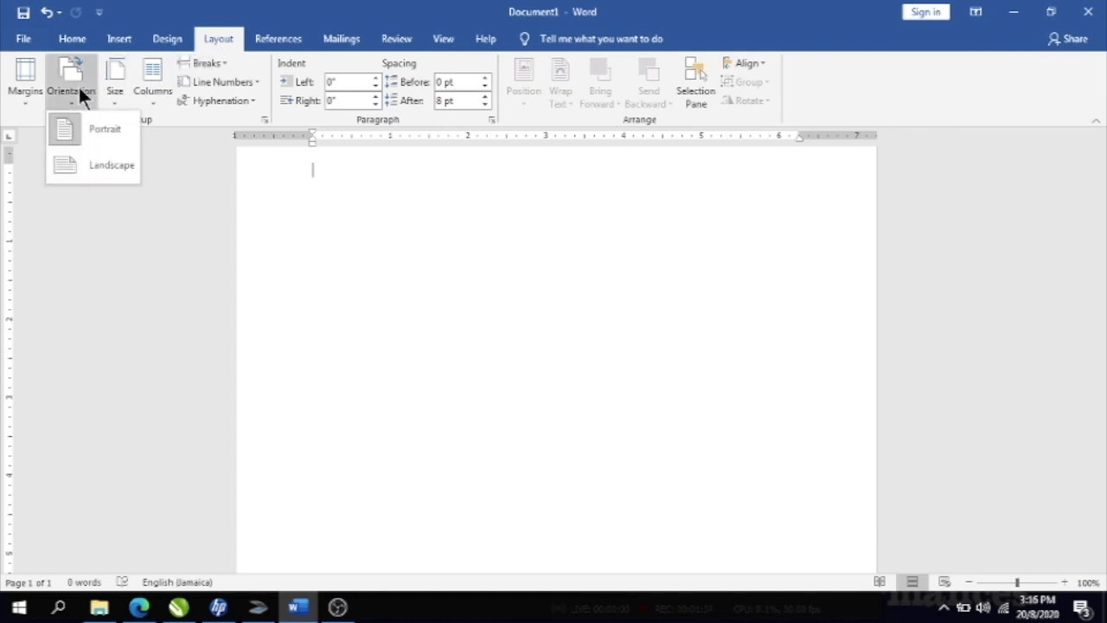
{"action": "left_click", "coordinate": [73, 171]}
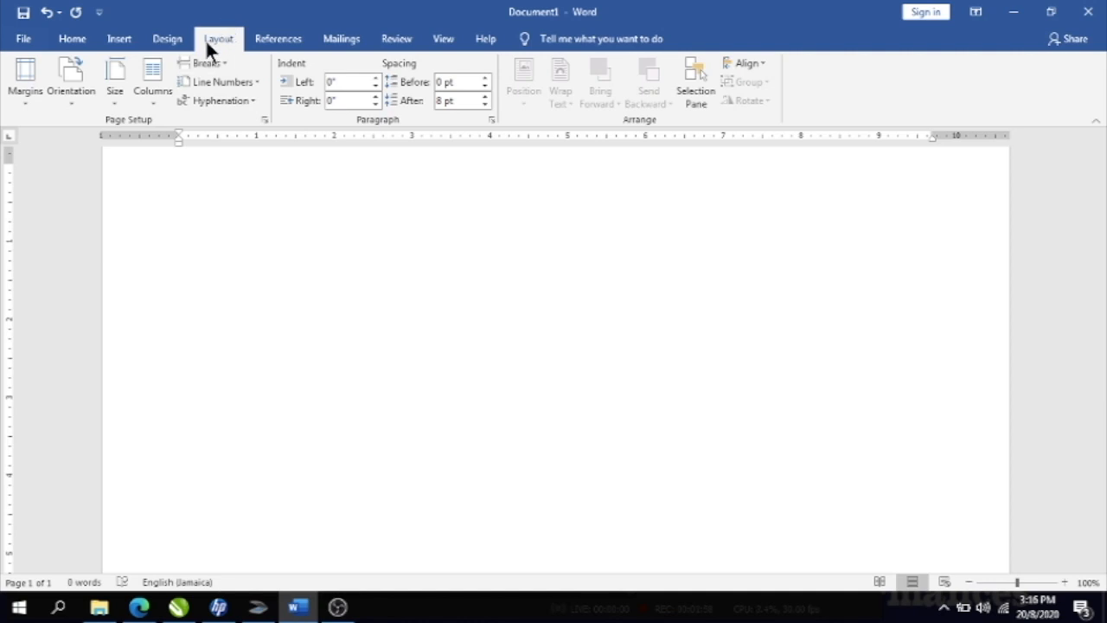
- Apply a Two-column layout with Line between to the whole document
{"action": "left_click", "coordinate": [157, 71]}
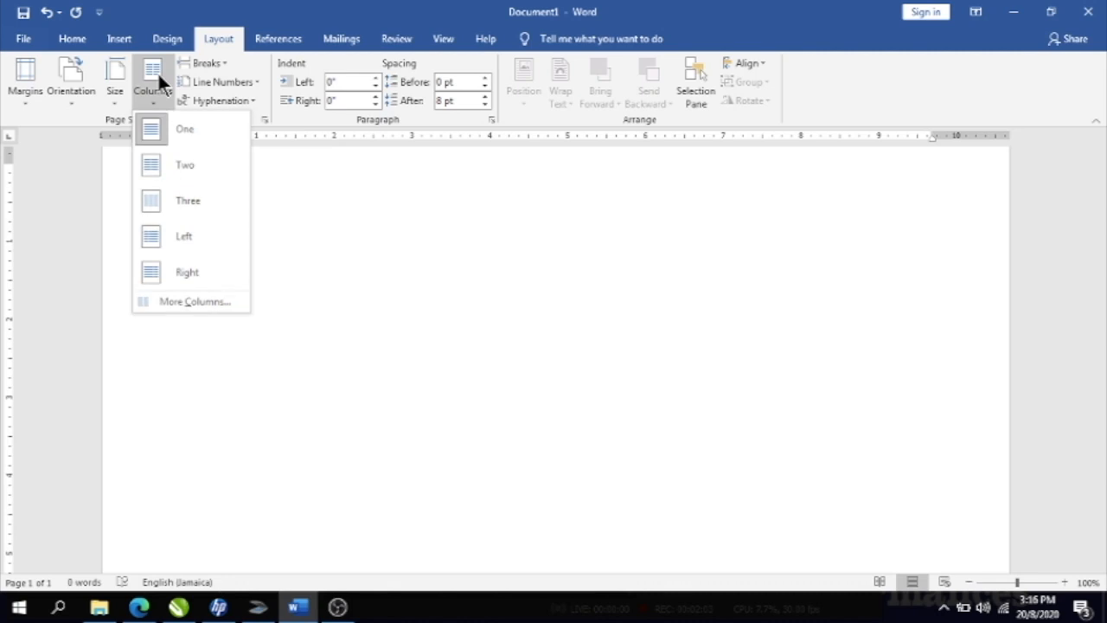
{"action": "left_click", "coordinate": [174, 302]}
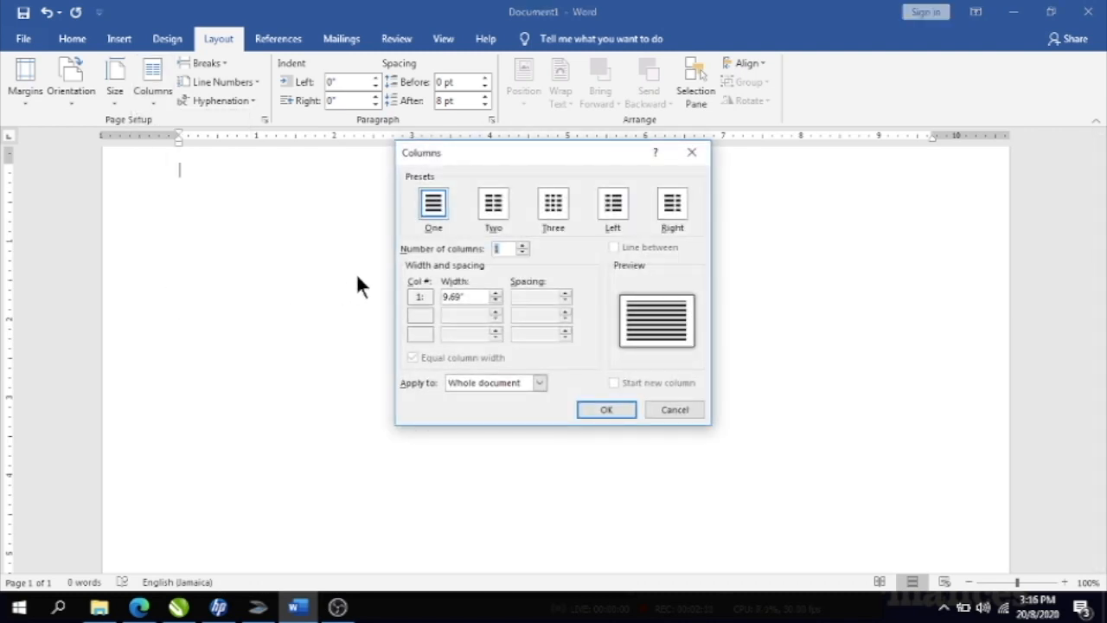
{"action": "left_click", "coordinate": [495, 204]}
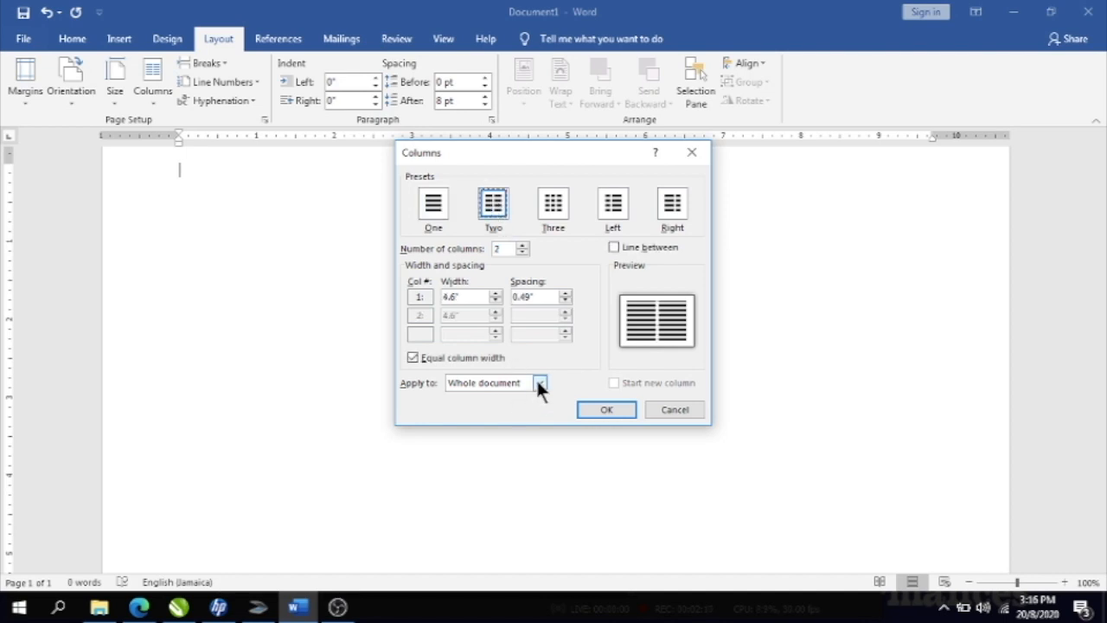
{"action": "left_click", "coordinate": [614, 247]}
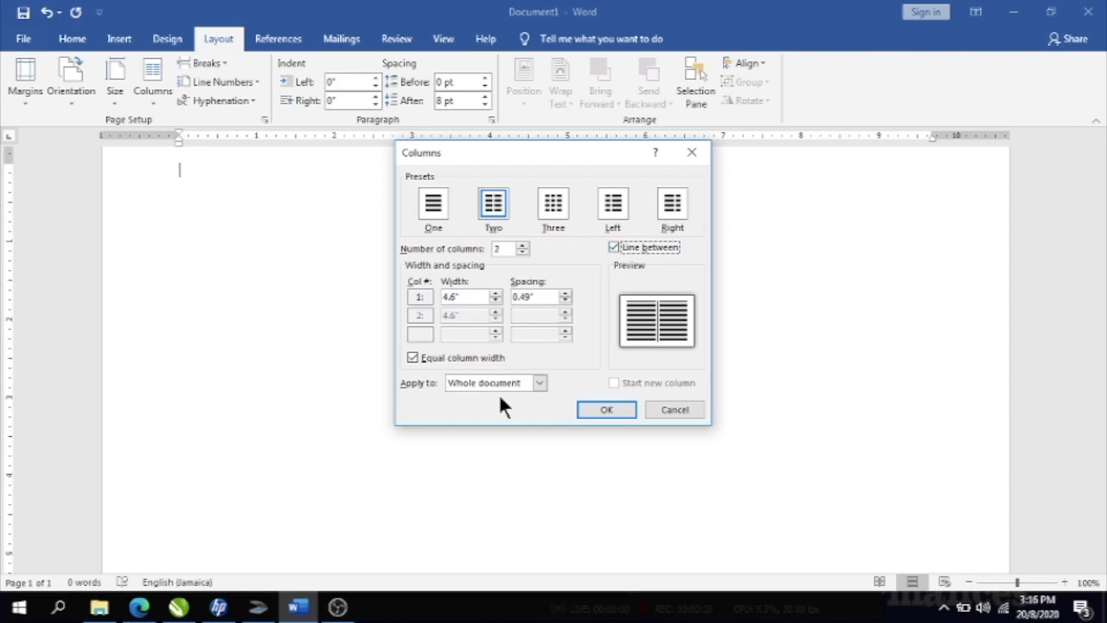
{"action": "left_click", "coordinate": [538, 382]}
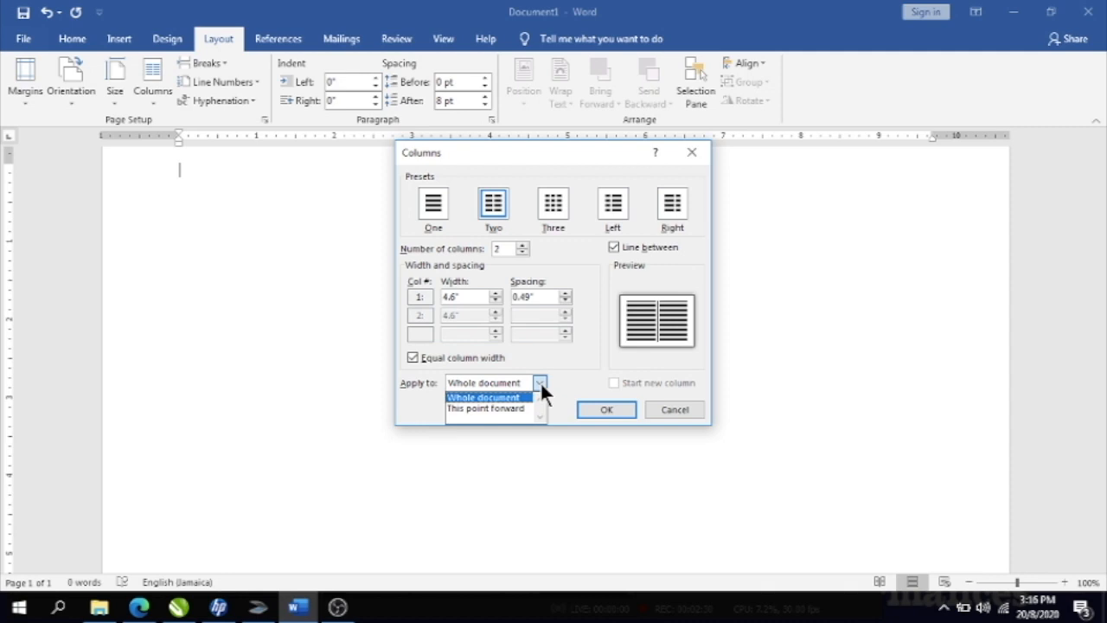
{"action": "left_click", "coordinate": [587, 408]}
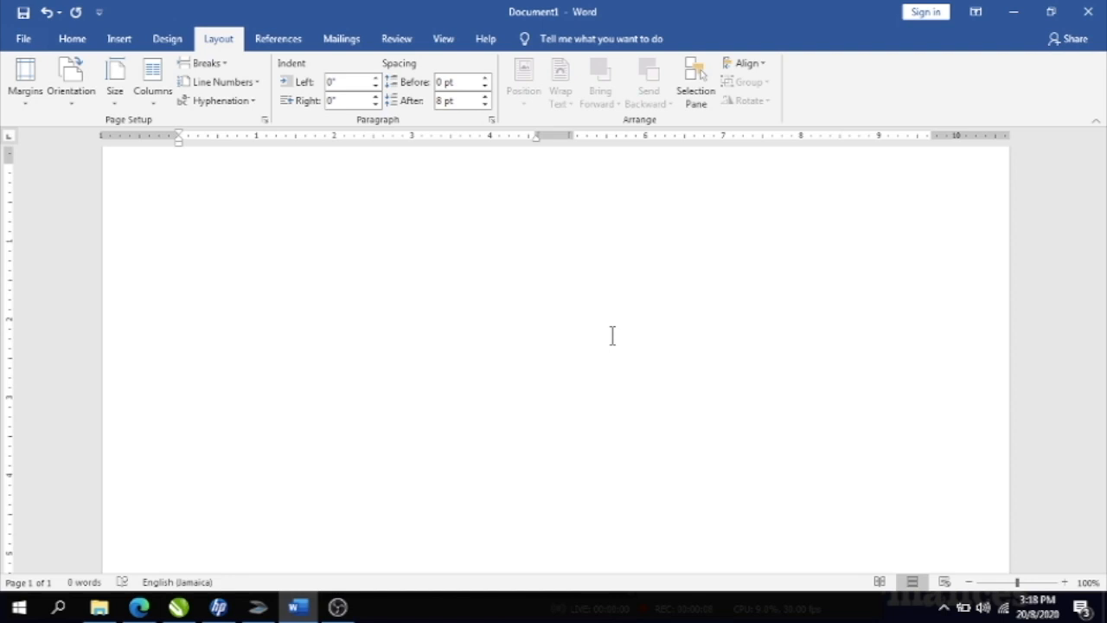
- Type the 'Graduants' heading, paste the graduate names beneath it, and delete the stray extra name
{"action": "type", "text": "Gradua"}
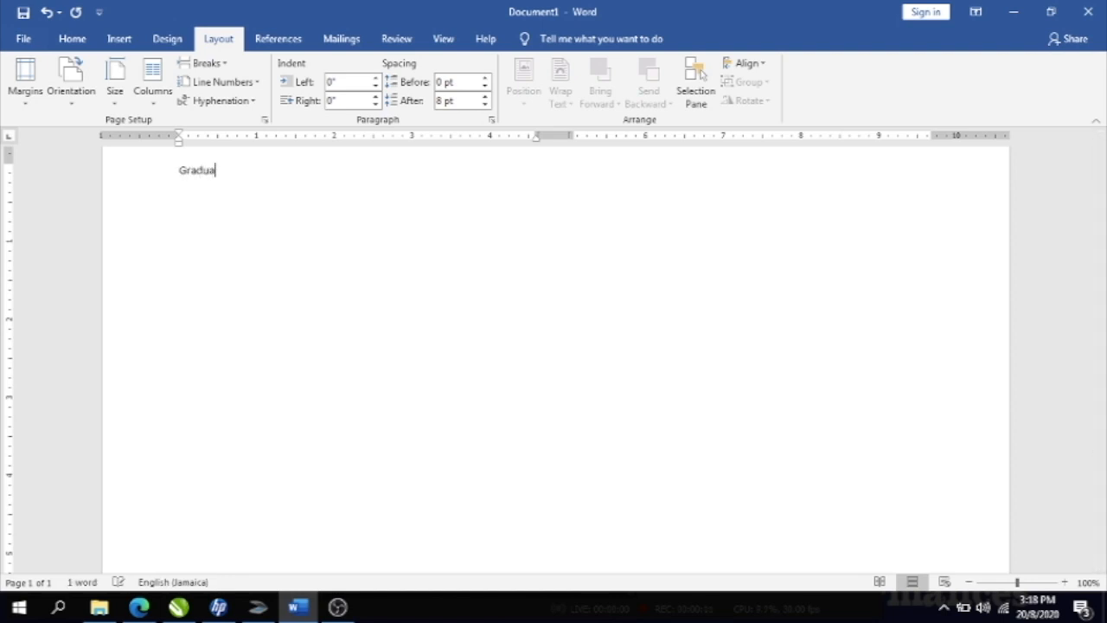
{"action": "type", "text": "tns"}
{"action": "key", "text": "Return"}
{"action": "key", "text": "ctrl+v"}
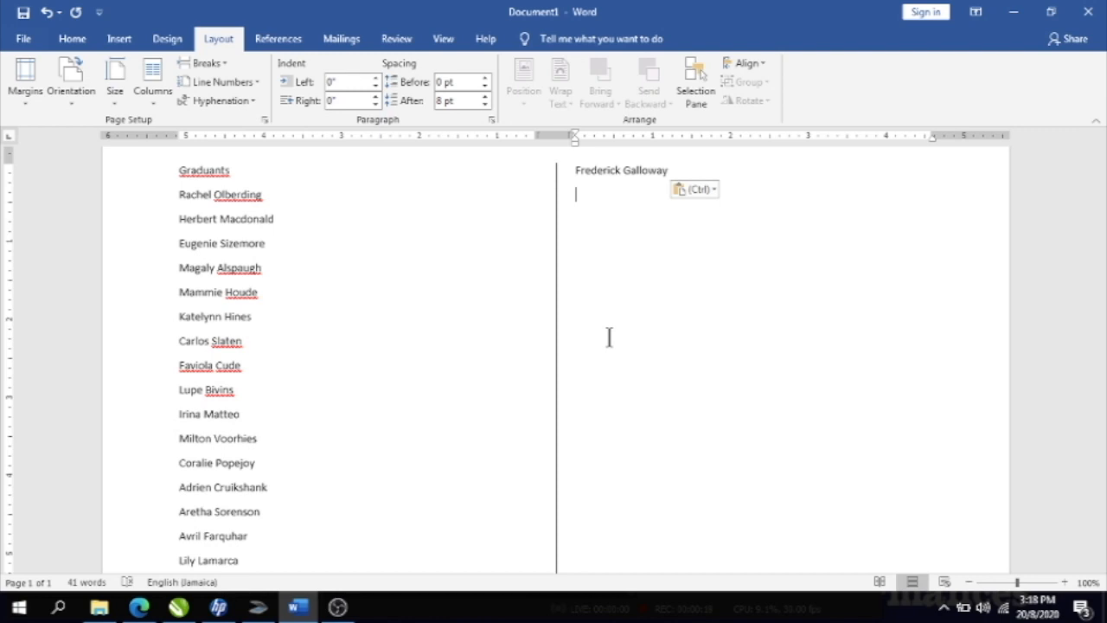
{"action": "key", "text": "BackSpace"}
{"action": "key", "text": "BackSpace"}
{"action": "key", "text": "BackSpace"}
{"action": "key", "text": "BackSpace"}
{"action": "key", "text": "BackSpace"}
{"action": "key", "text": "BackSpace"}
{"action": "key", "text": "BackSpace"}
{"action": "key", "text": "BackSpace"}
{"action": "key", "text": "BackSpace"}
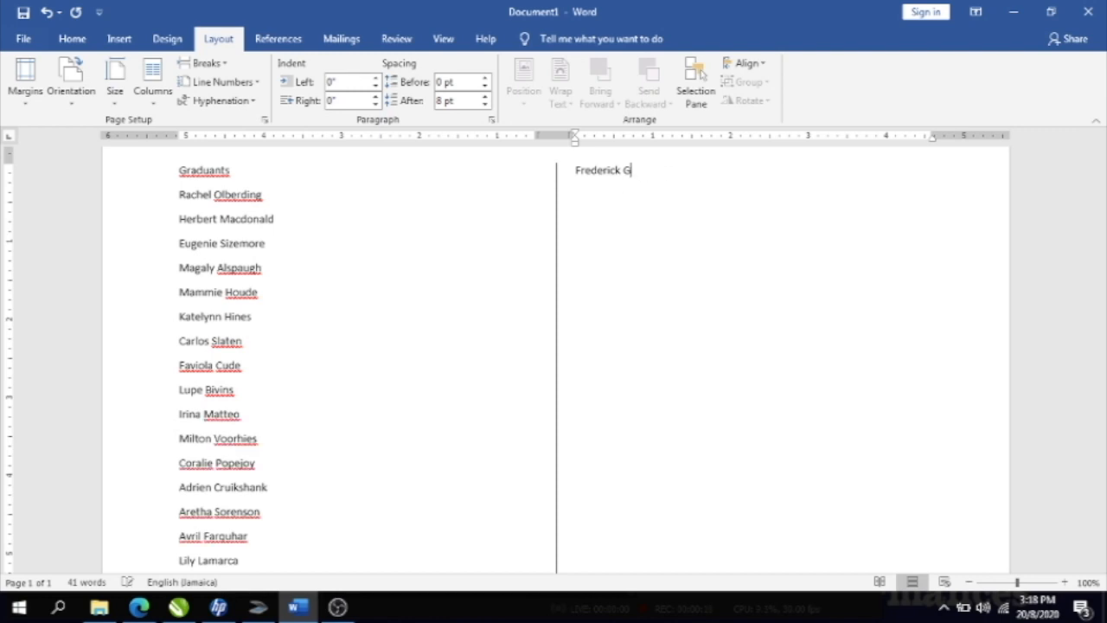
{"action": "key", "text": "BackSpace"}
{"action": "key", "text": "BackSpace"}
{"action": "key", "text": "BackSpace"}
{"action": "key", "text": "BackSpace"}
{"action": "key", "text": "BackSpace"}
{"action": "key", "text": "BackSpace"}
{"action": "key", "text": "BackSpace"}
{"action": "key", "text": "BackSpace"}
{"action": "key", "text": "BackSpace"}
{"action": "key", "text": "BackSpace"}
{"action": "key", "text": "BackSpace"}
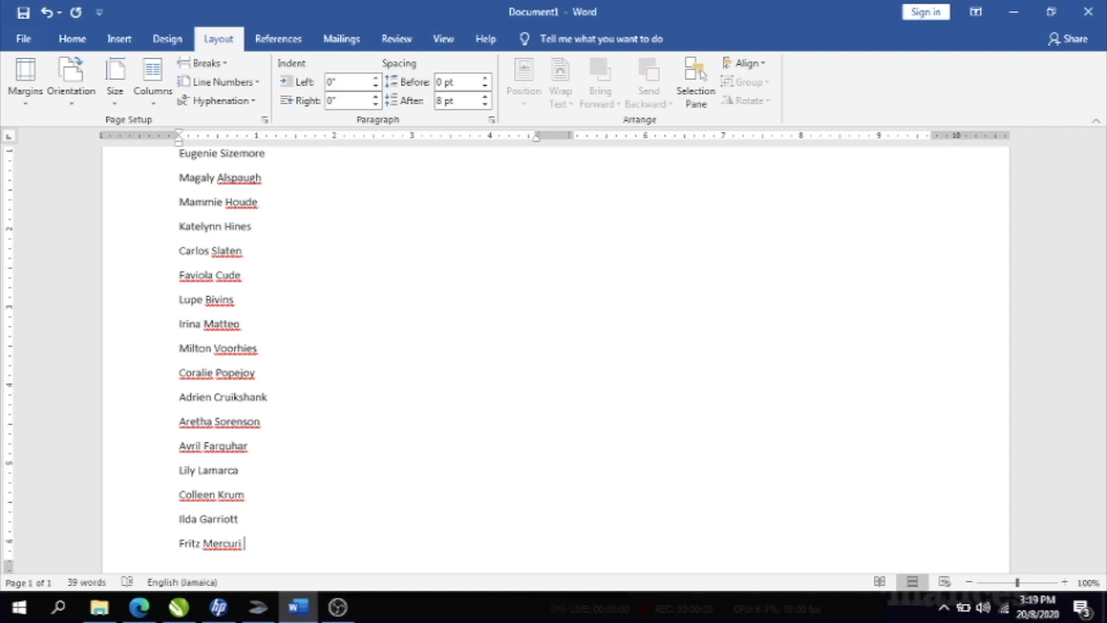
{"action": "key", "text": "Up"}
{"action": "key", "text": "Up"}
{"action": "key", "text": "Up"}
{"action": "key", "text": "Up"}
{"action": "key", "text": "Up"}
{"action": "key", "text": "Up"}
{"action": "key", "text": "Up"}
{"action": "key", "text": "Up"}
{"action": "key", "text": "Up"}
{"action": "key", "text": "Up"}
{"action": "key", "text": "Up"}
{"action": "key", "text": "Up"}
{"action": "key", "text": "Up"}
{"action": "key", "text": "Up"}
{"action": "key", "text": "Up"}
{"action": "key", "text": "Up"}
{"action": "key", "text": "Up"}
{"action": "key", "text": "Up"}
{"action": "key", "text": "Up"}
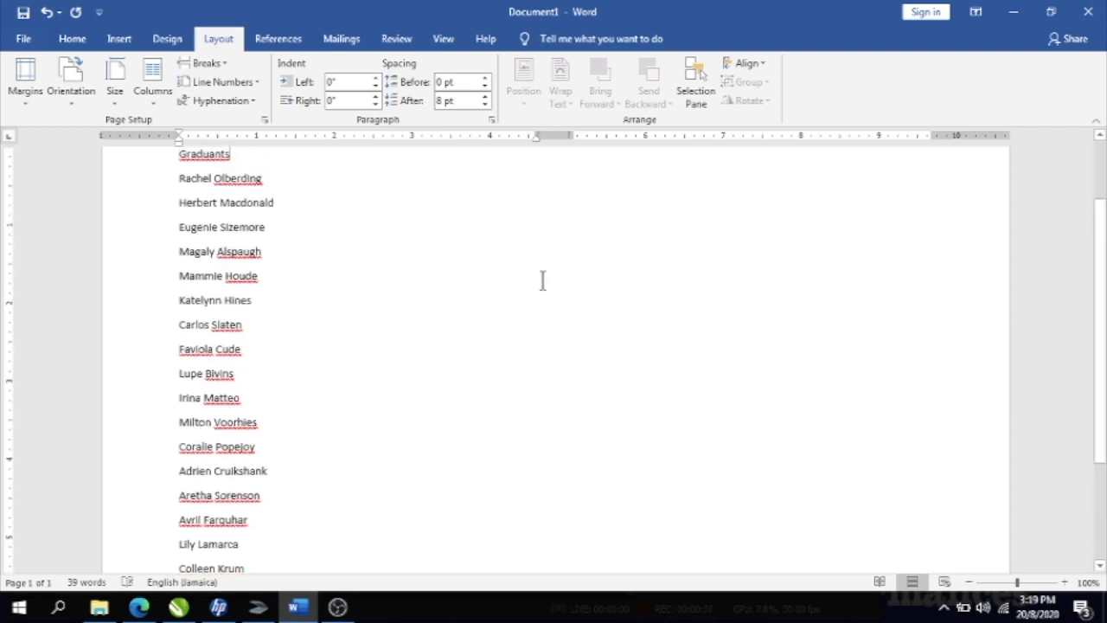
- Make the Graduants heading bold and italic
{"action": "left_click", "coordinate": [150, 164]}
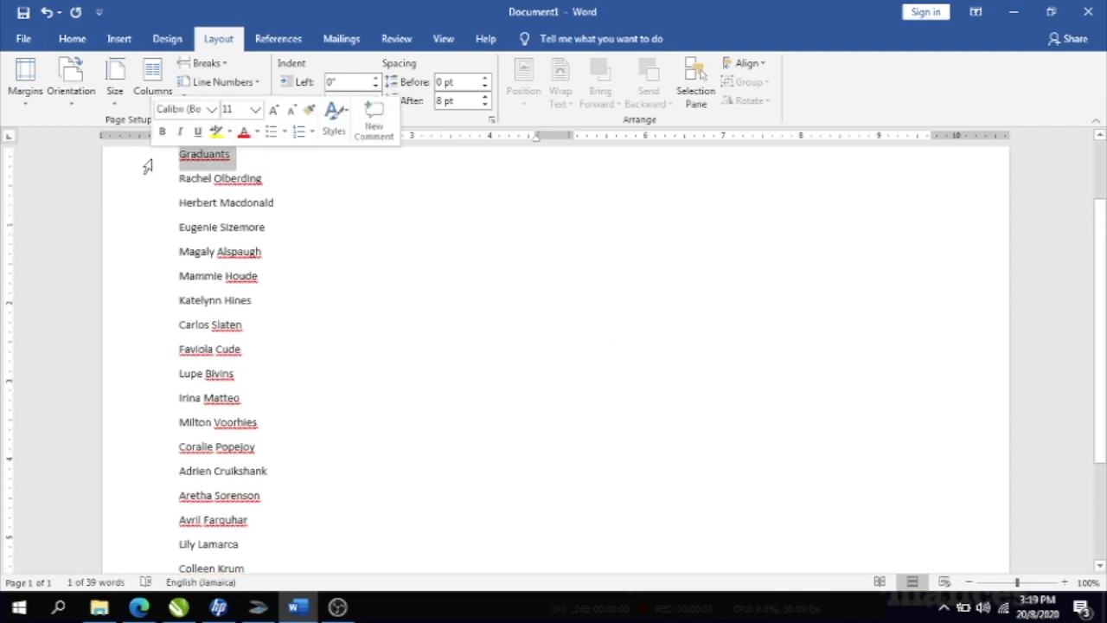
{"action": "left_click", "coordinate": [71, 45]}
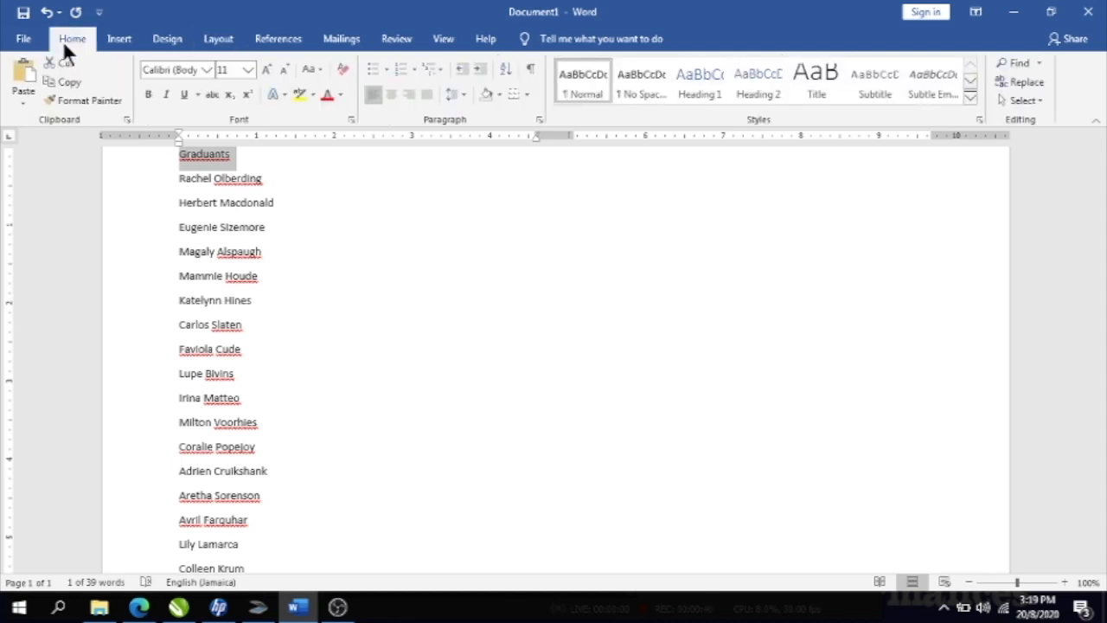
{"action": "left_click", "coordinate": [153, 91]}
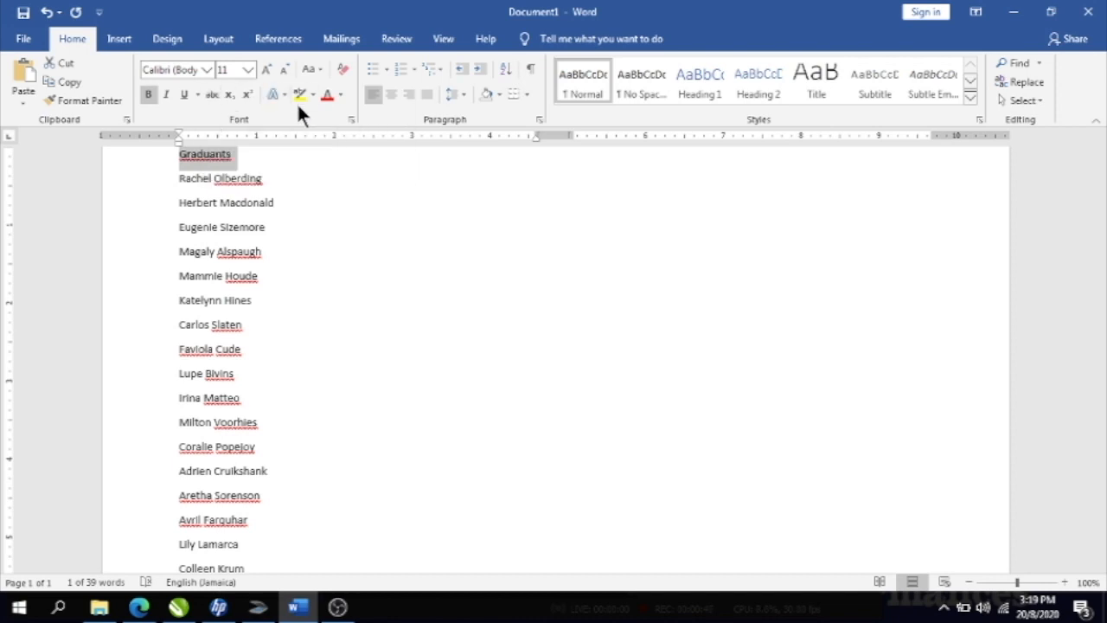
{"action": "left_click", "coordinate": [161, 96]}
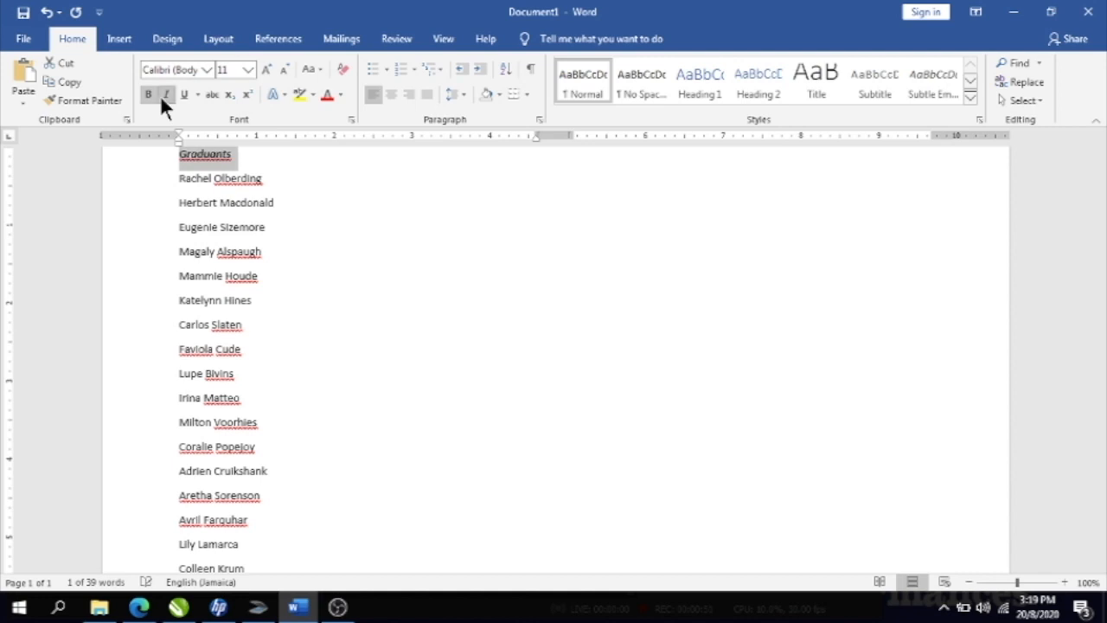
- Set the heading and name list in Times New Roman 12 and delete the last name
{"action": "left_click", "coordinate": [175, 157]}
{"action": "left_click", "coordinate": [352, 363], "text": "shift"}
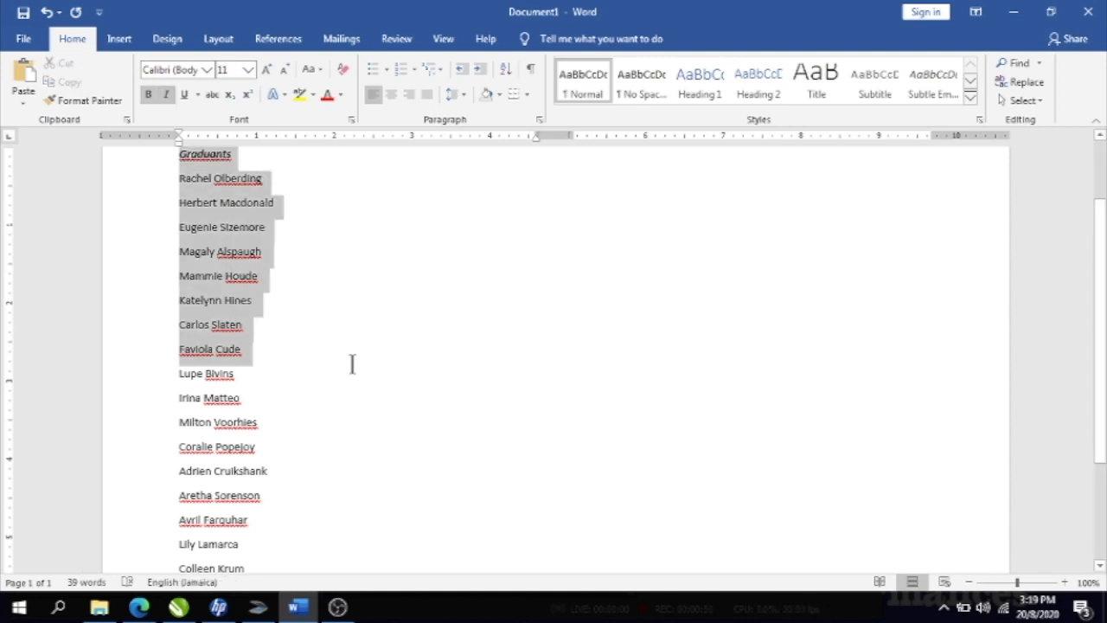
{"action": "left_click_drag", "start_coordinate": [352, 363], "coordinate": [312, 492]}
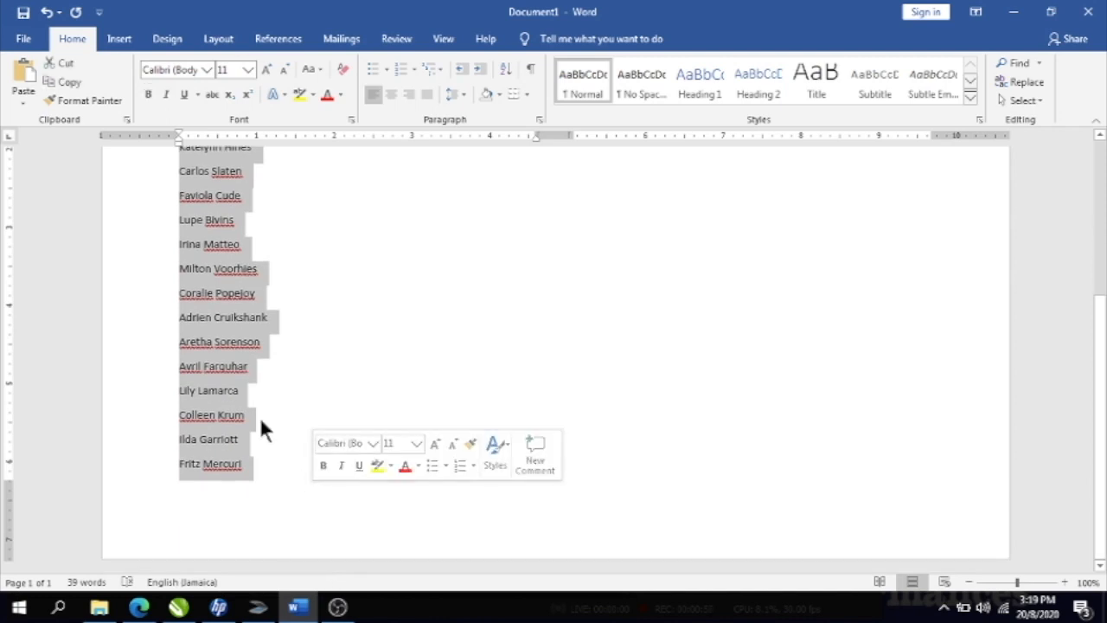
{"action": "left_click", "coordinate": [207, 72]}
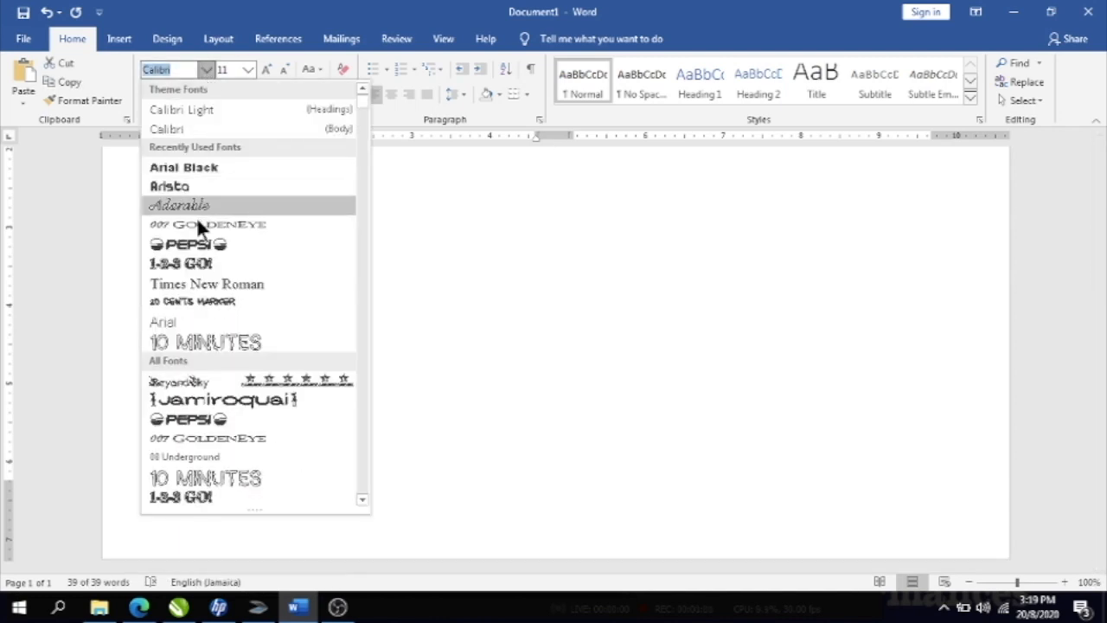
{"action": "left_click", "coordinate": [208, 283]}
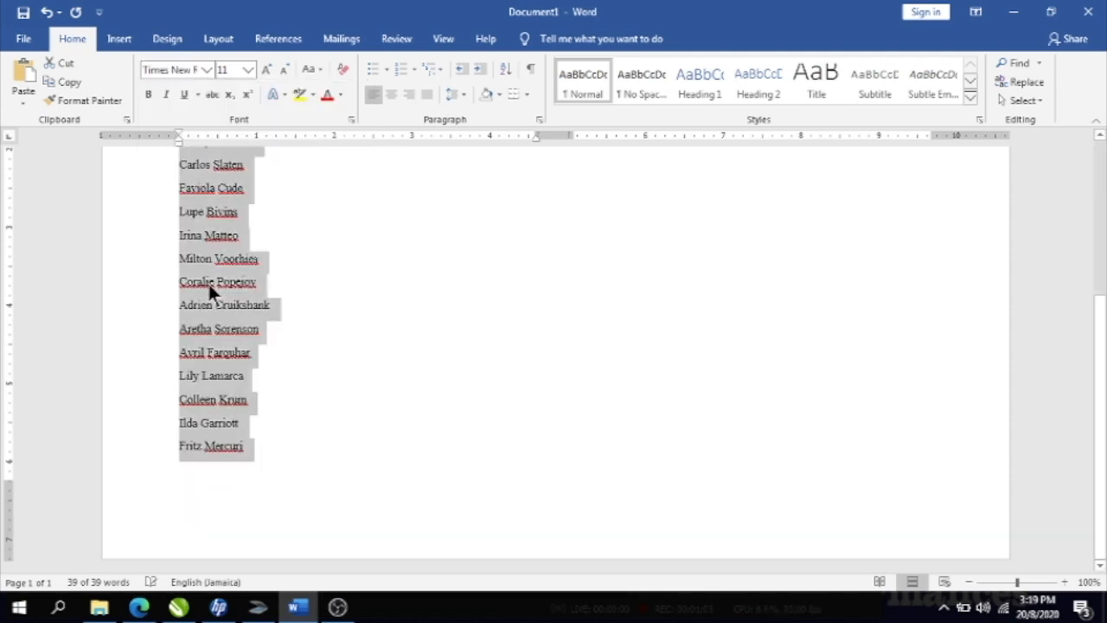
{"action": "left_click", "coordinate": [245, 71]}
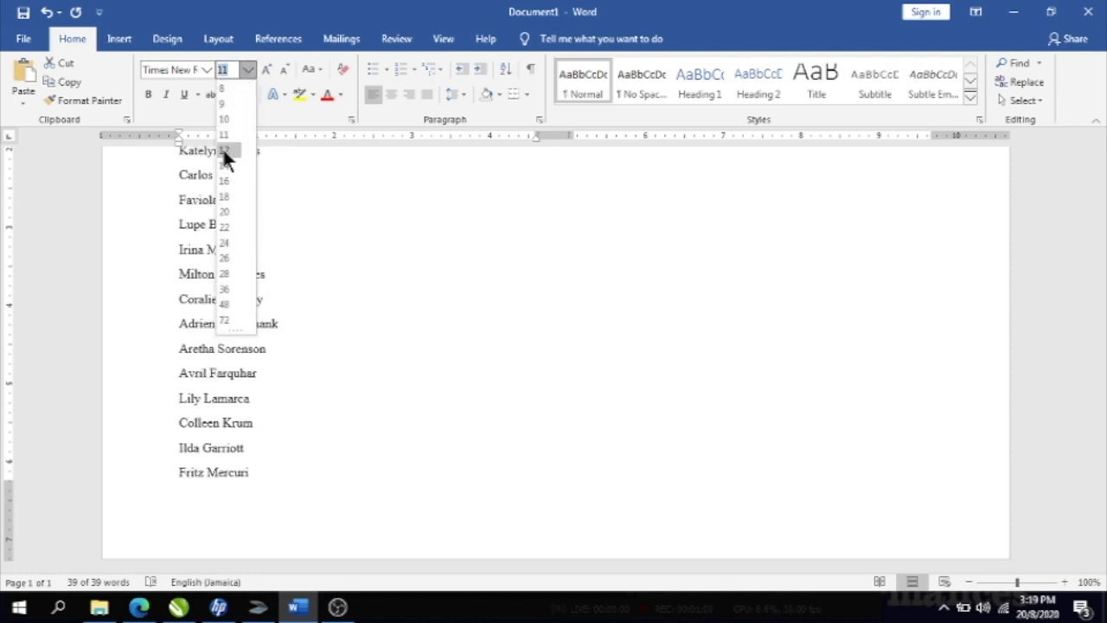
{"action": "left_click", "coordinate": [224, 151]}
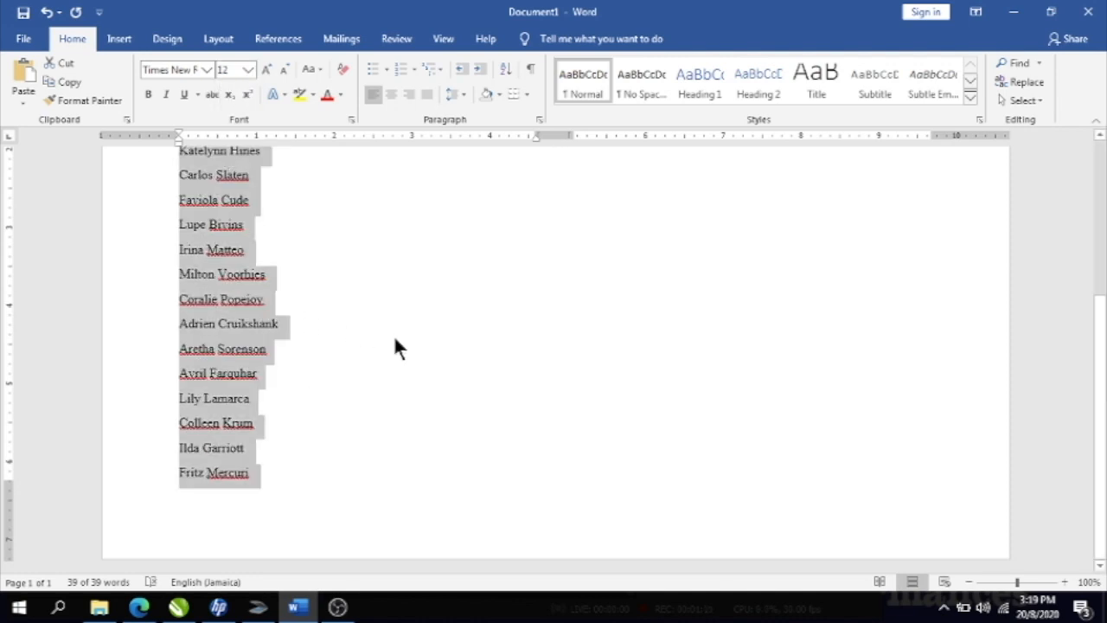
{"action": "left_click", "coordinate": [260, 479]}
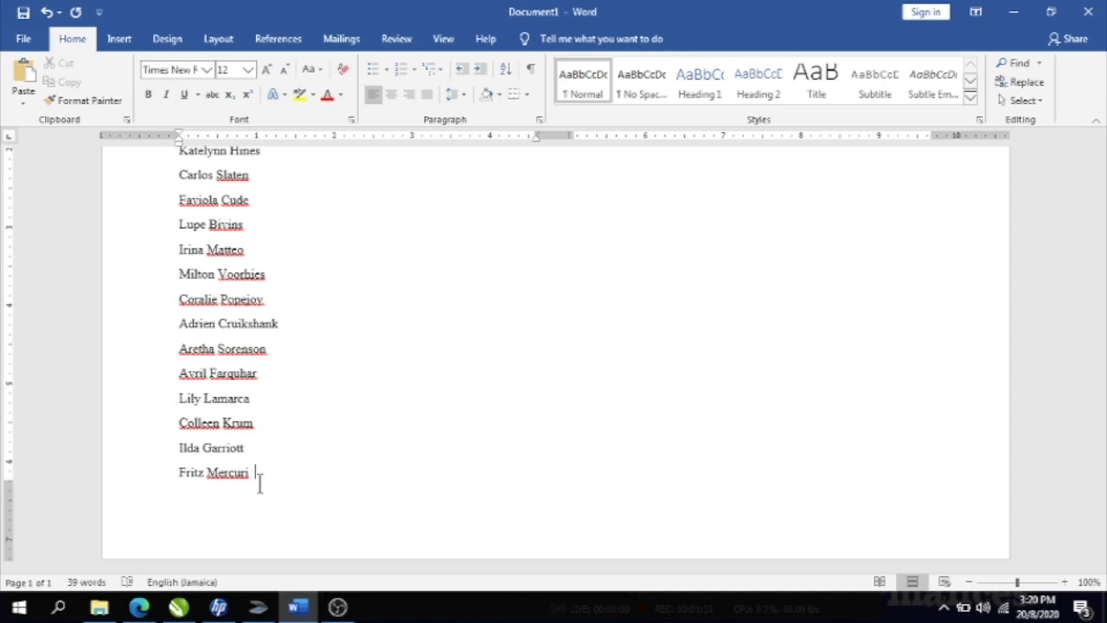
{"action": "key", "text": "BackSpace"}
{"action": "key", "text": "BackSpace"}
{"action": "key", "text": "BackSpace"}
{"action": "key", "text": "BackSpace"}
{"action": "key", "text": "BackSpace"}
{"action": "key", "text": "BackSpace"}
{"action": "key", "text": "BackSpace"}
{"action": "key", "text": "BackSpace"}
{"action": "key", "text": "BackSpace"}
{"action": "key", "text": "BackSpace"}
{"action": "key", "text": "BackSpace"}
{"action": "key", "text": "BackSpace"}
{"action": "key", "text": "BackSpace"}
{"action": "key", "text": "BackSpace"}
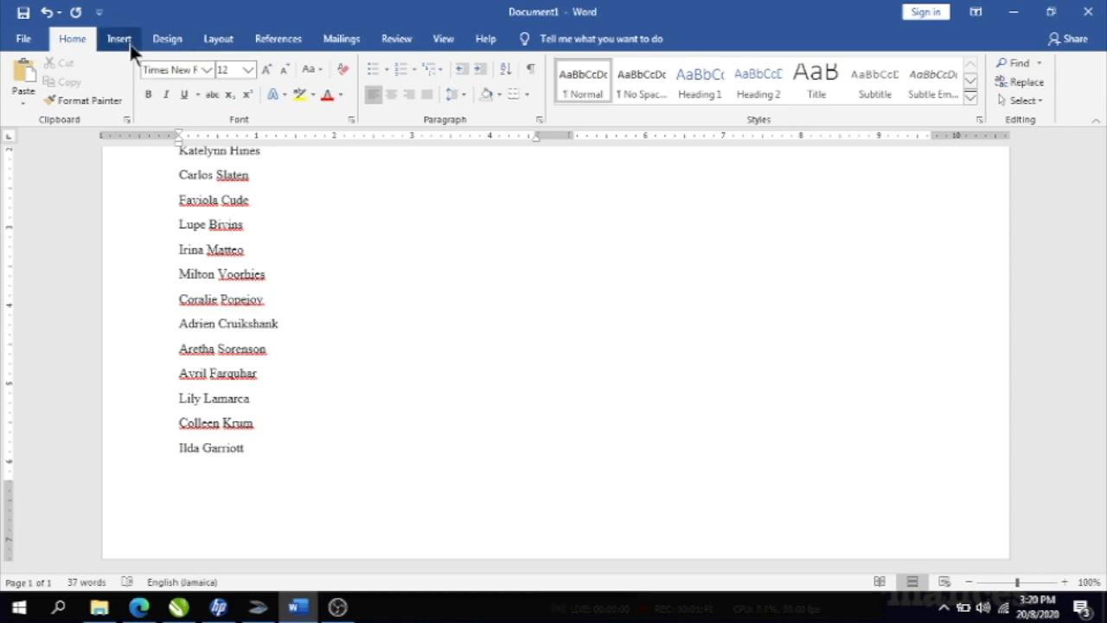
{"action": "left_click", "coordinate": [221, 39]}
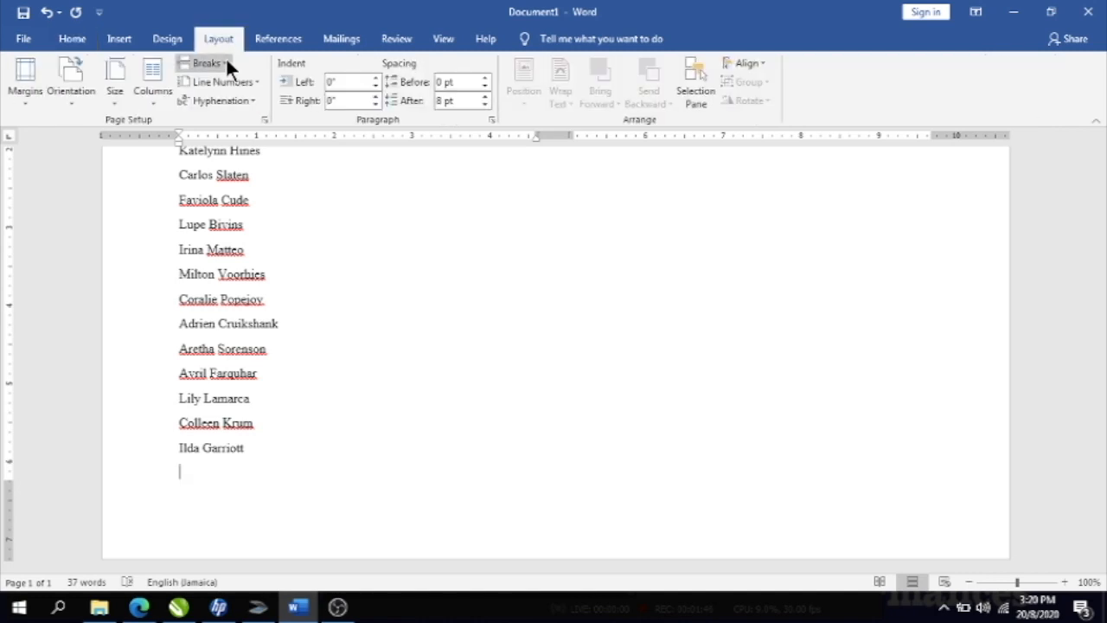
{"action": "left_click", "coordinate": [225, 67]}
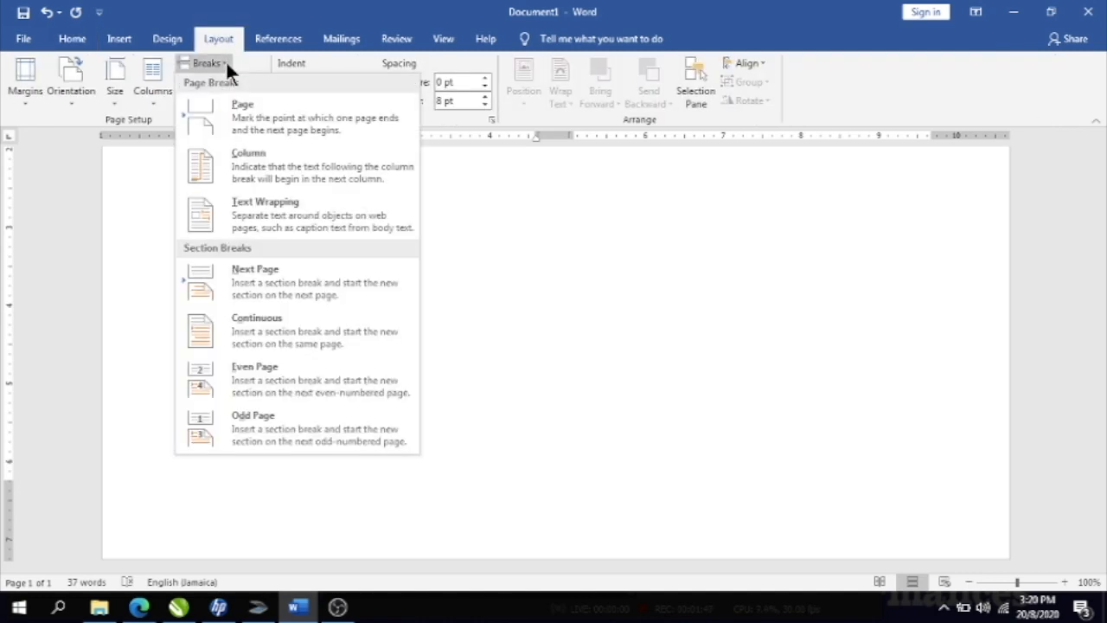
{"action": "left_click", "coordinate": [250, 159]}
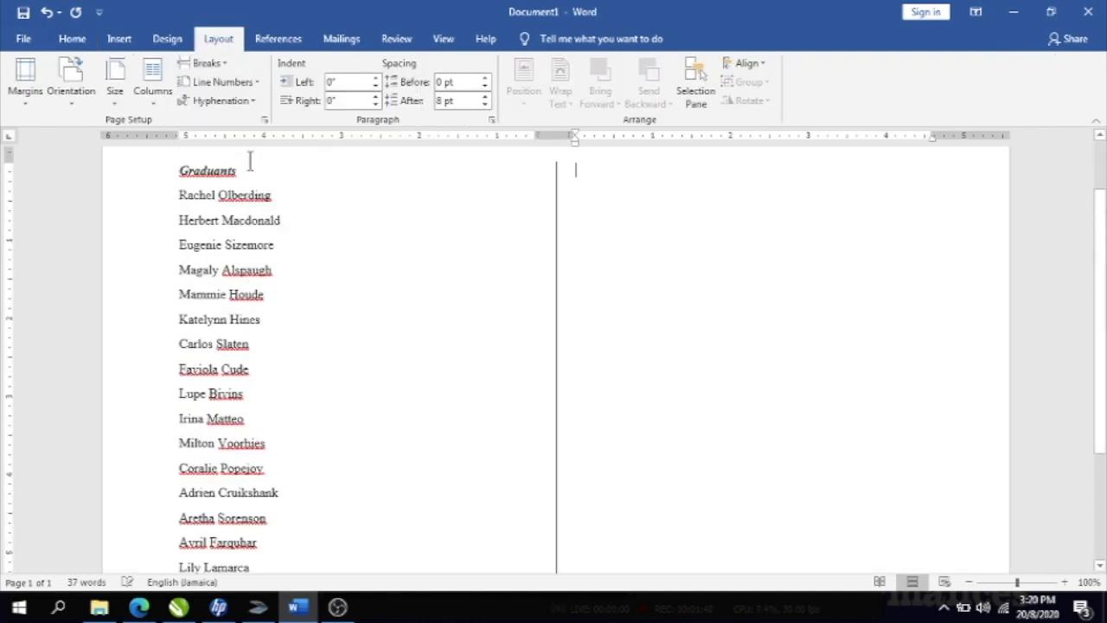
{"action": "left_click", "coordinate": [1100, 138]}
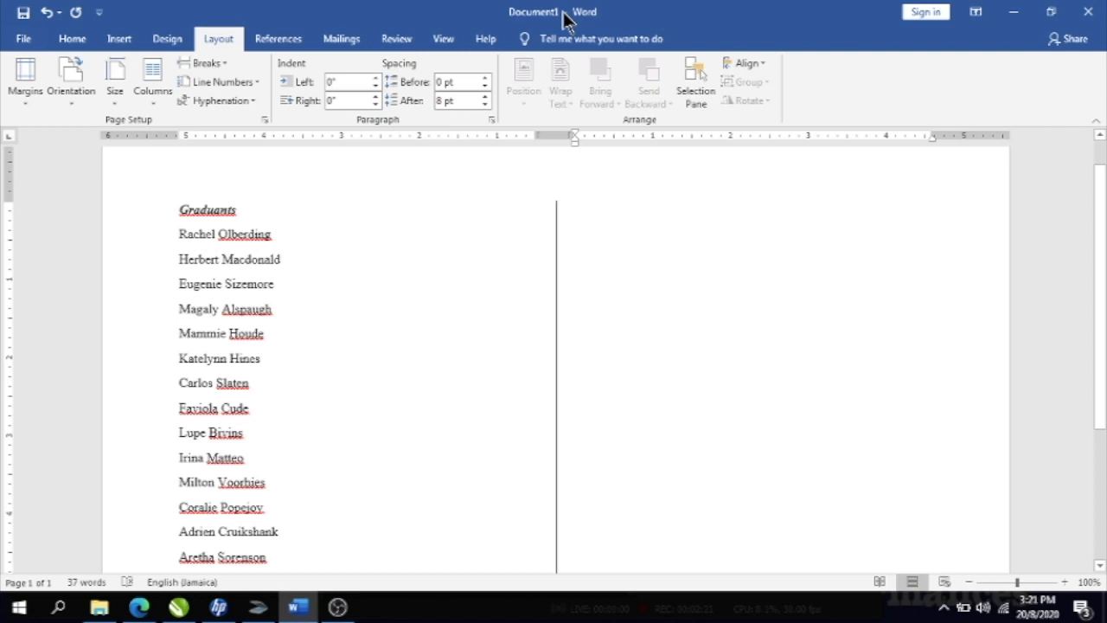
- Add a purple Box art page border, 20 pt wide, to the whole document
{"action": "left_click", "coordinate": [77, 37]}
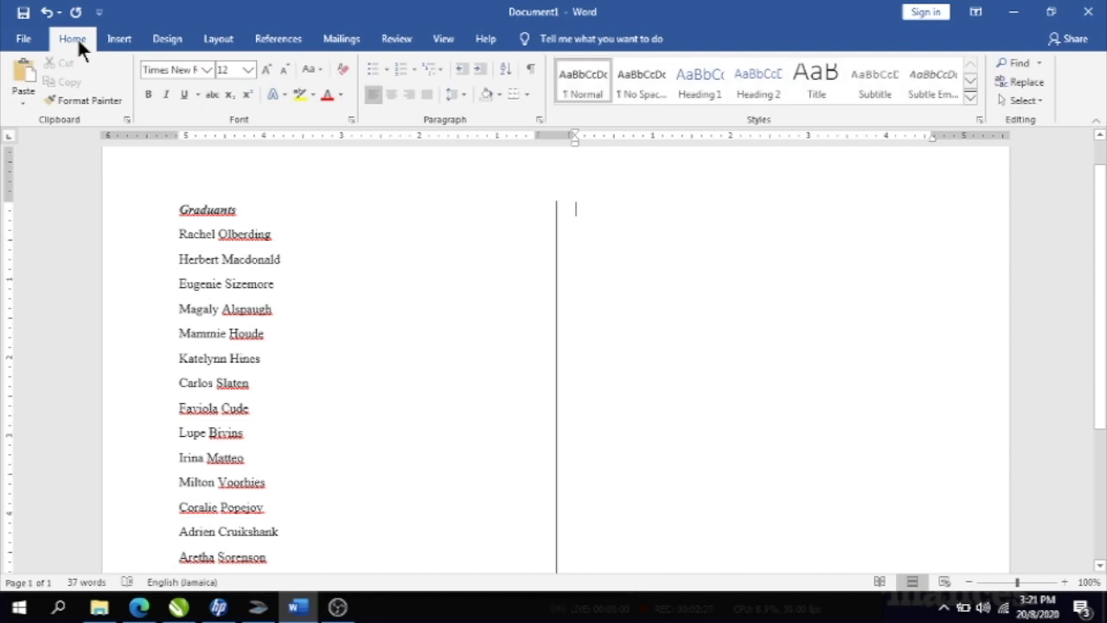
{"action": "left_click", "coordinate": [178, 44]}
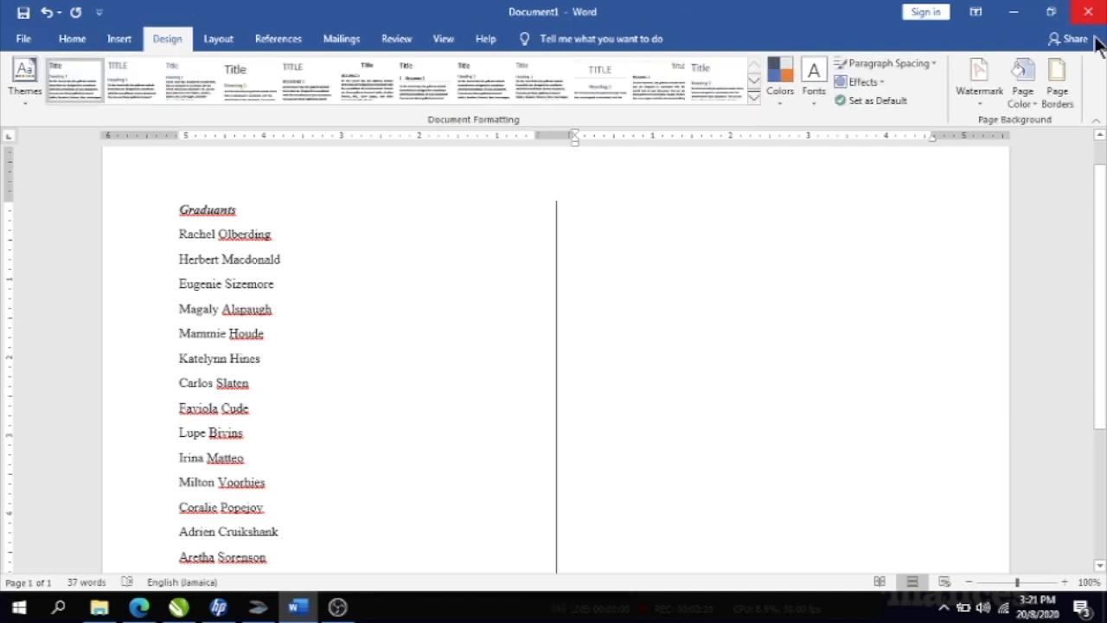
{"action": "left_click", "coordinate": [1058, 76]}
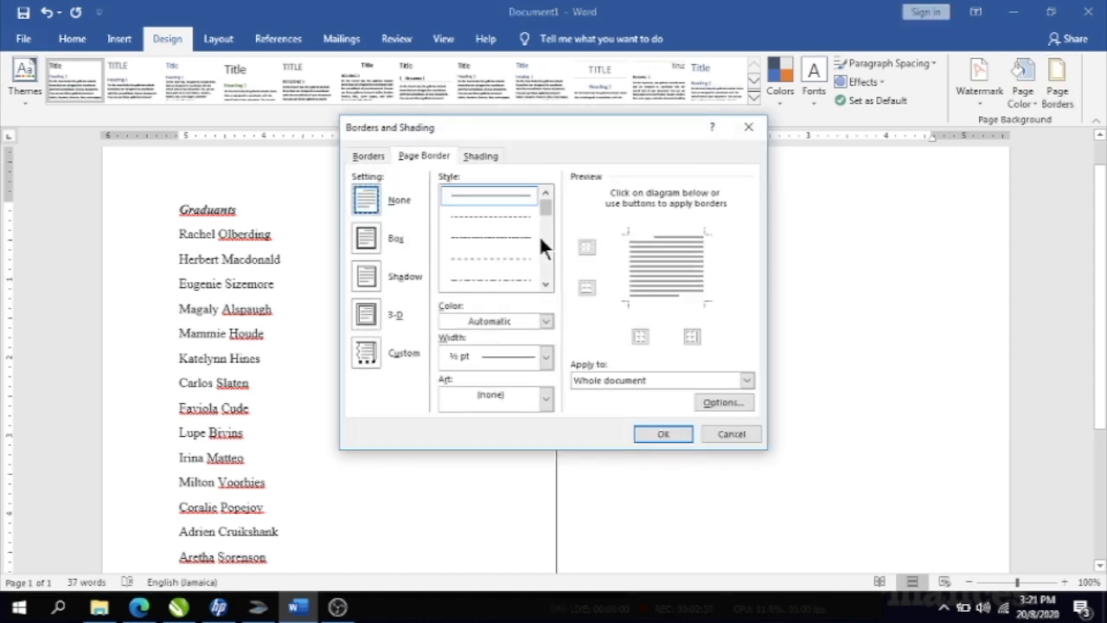
{"action": "left_click", "coordinate": [546, 399]}
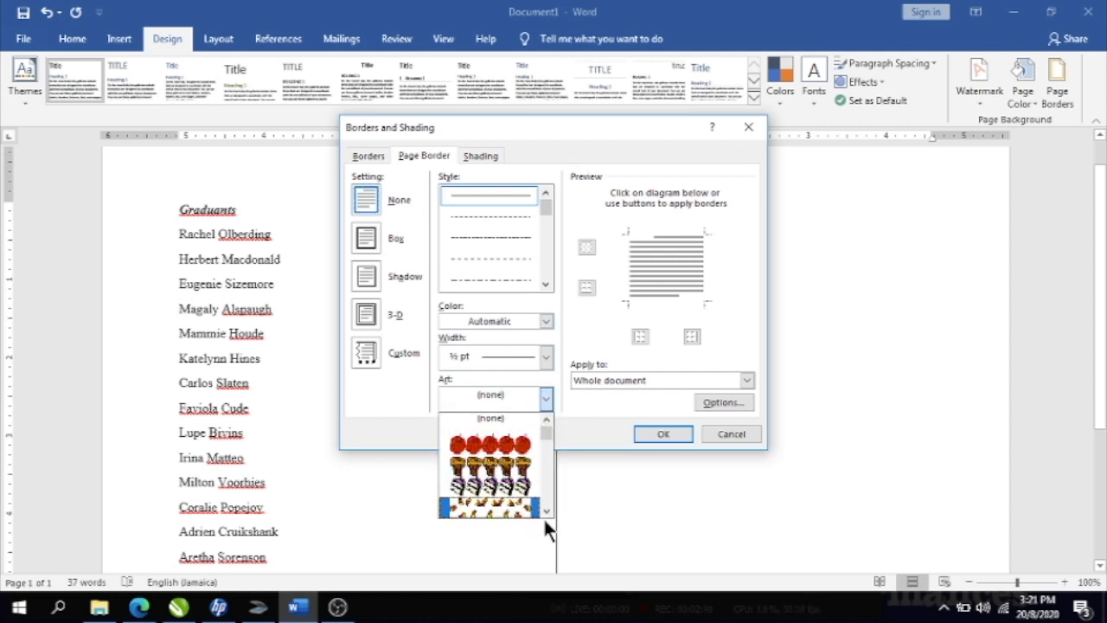
{"action": "left_click_drag", "start_coordinate": [545, 508], "coordinate": [545, 508]}
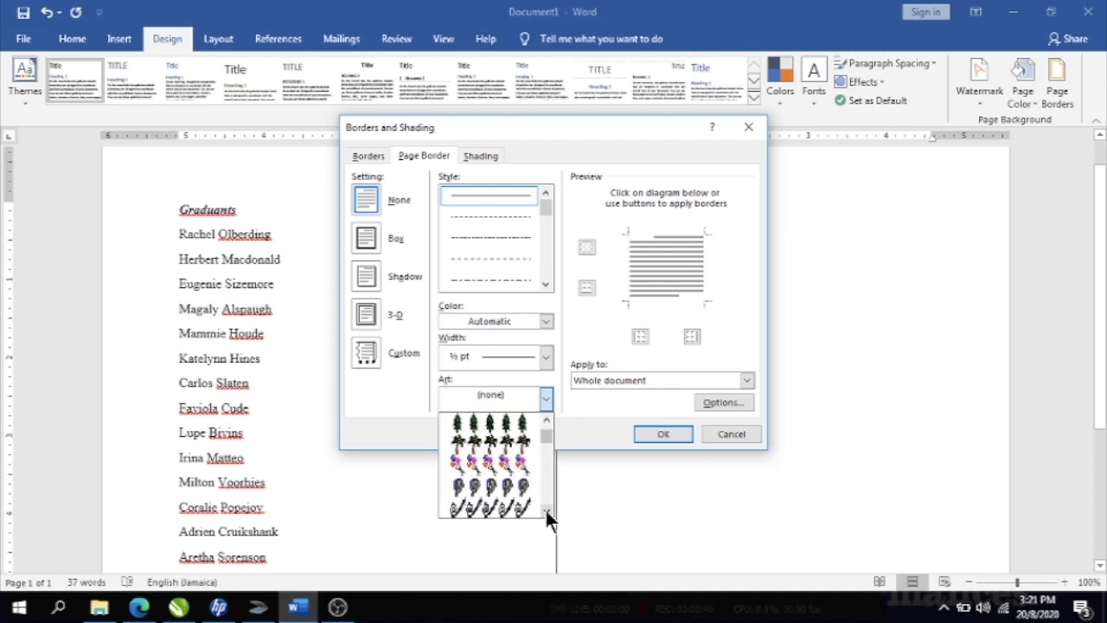
{"action": "left_click", "coordinate": [507, 467]}
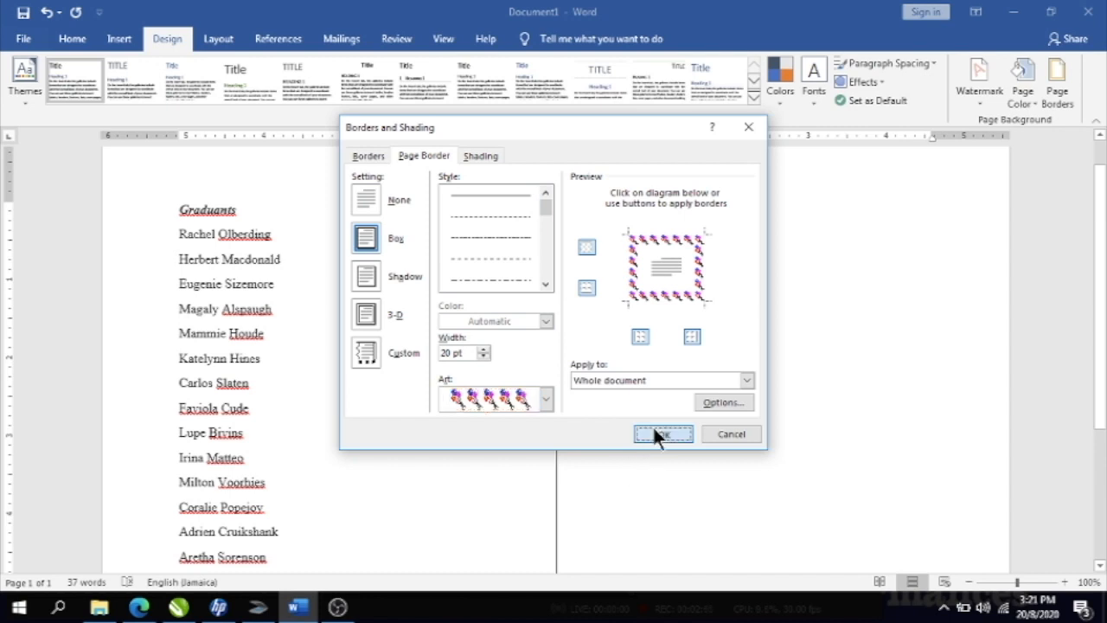
{"action": "left_click", "coordinate": [657, 433]}
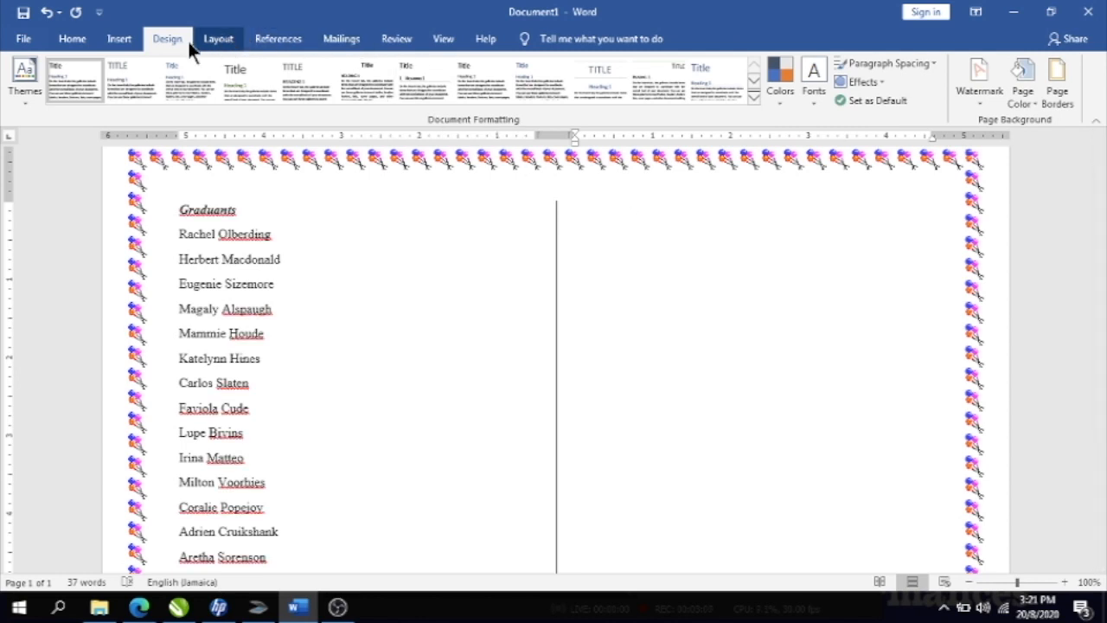
- Insert the Go Forward shield crest found through an online picture search for 'school logo'
{"action": "left_click", "coordinate": [112, 40]}
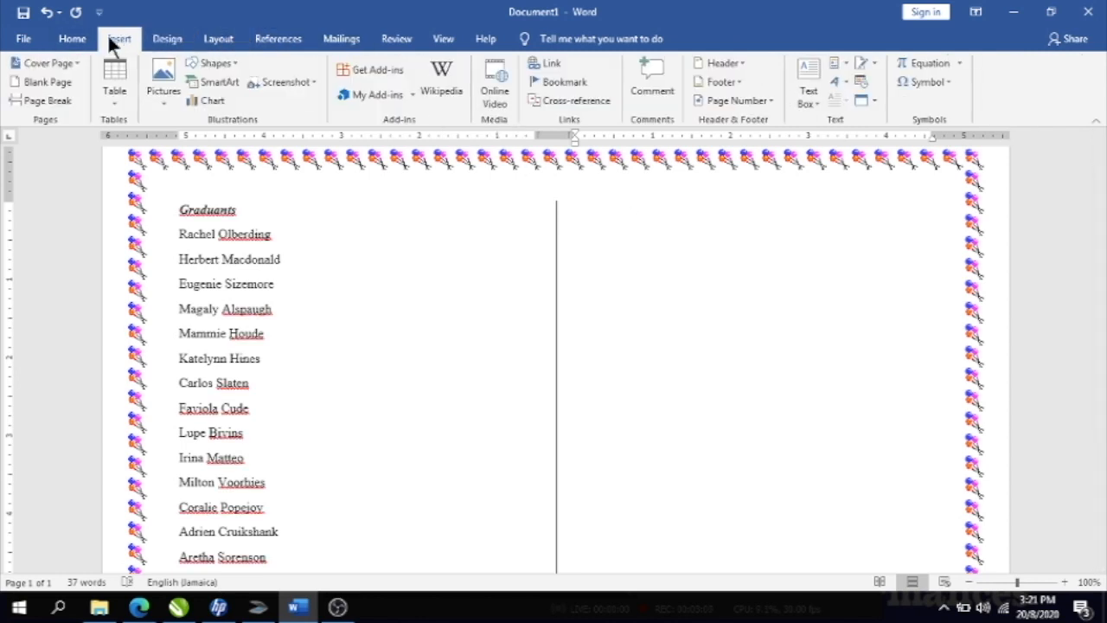
{"action": "left_click", "coordinate": [169, 97]}
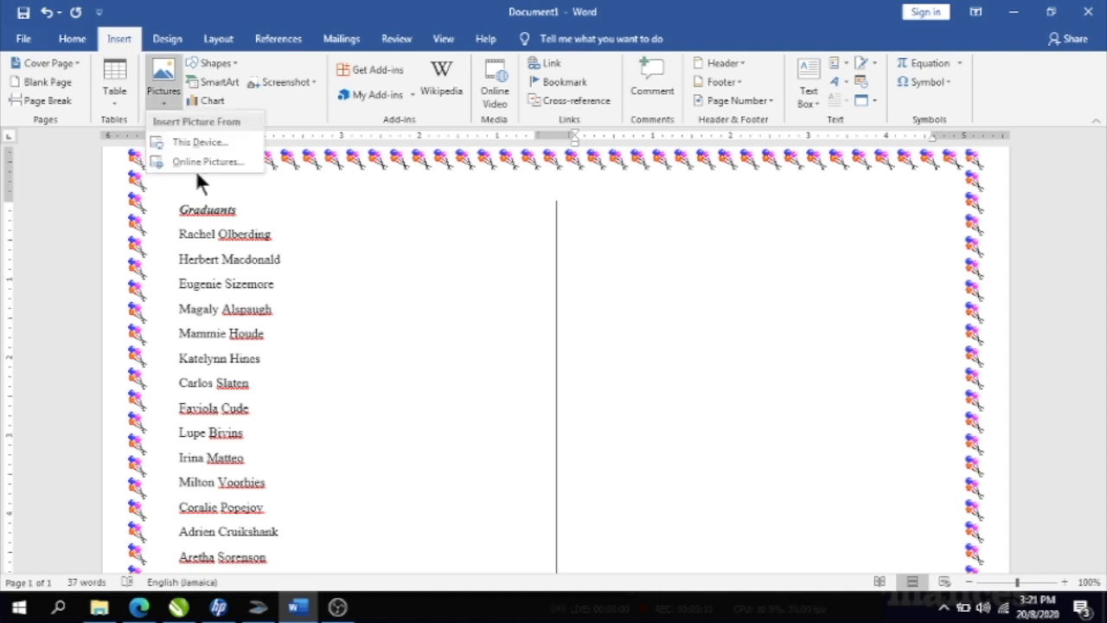
{"action": "left_click", "coordinate": [214, 159]}
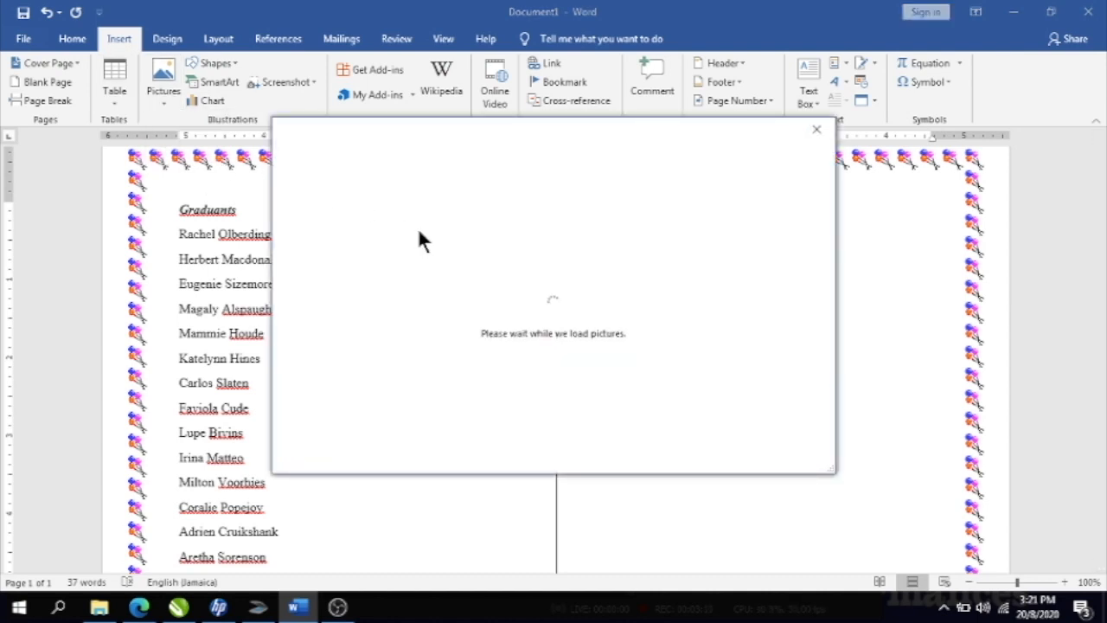
{"action": "left_click", "coordinate": [679, 218]}
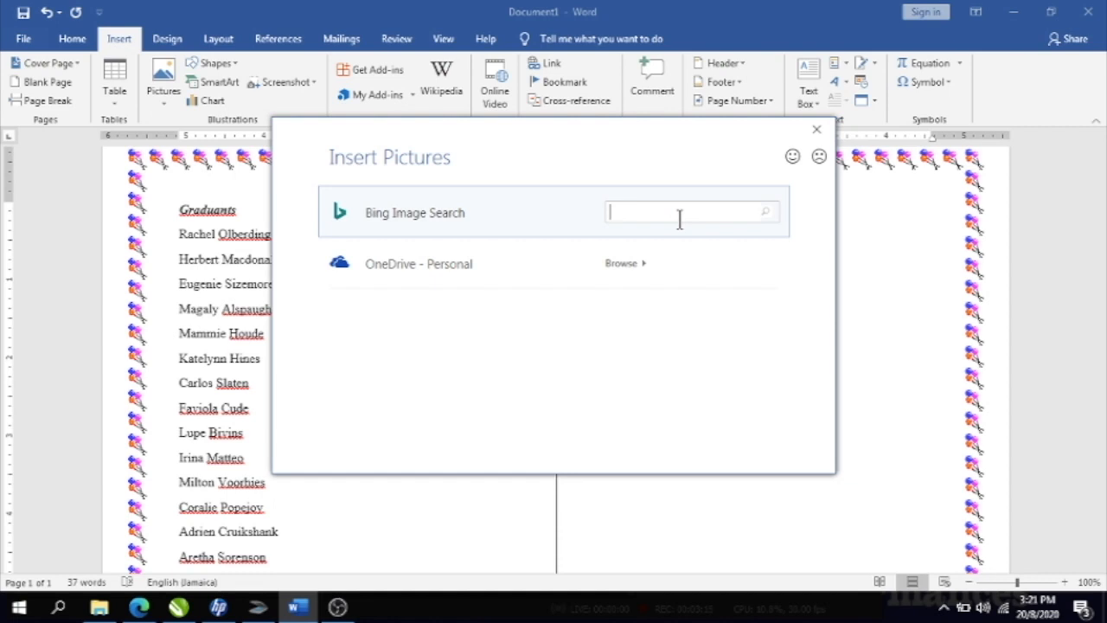
{"action": "type", "text": "school logo"}
{"action": "key", "text": "Return"}
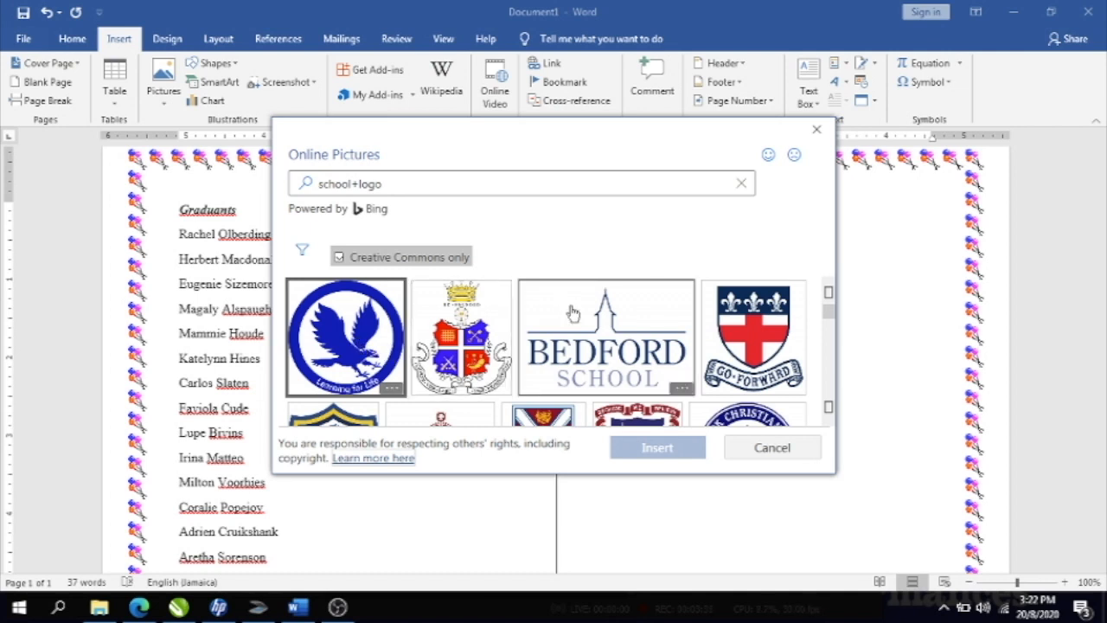
{"action": "left_click", "coordinate": [774, 335]}
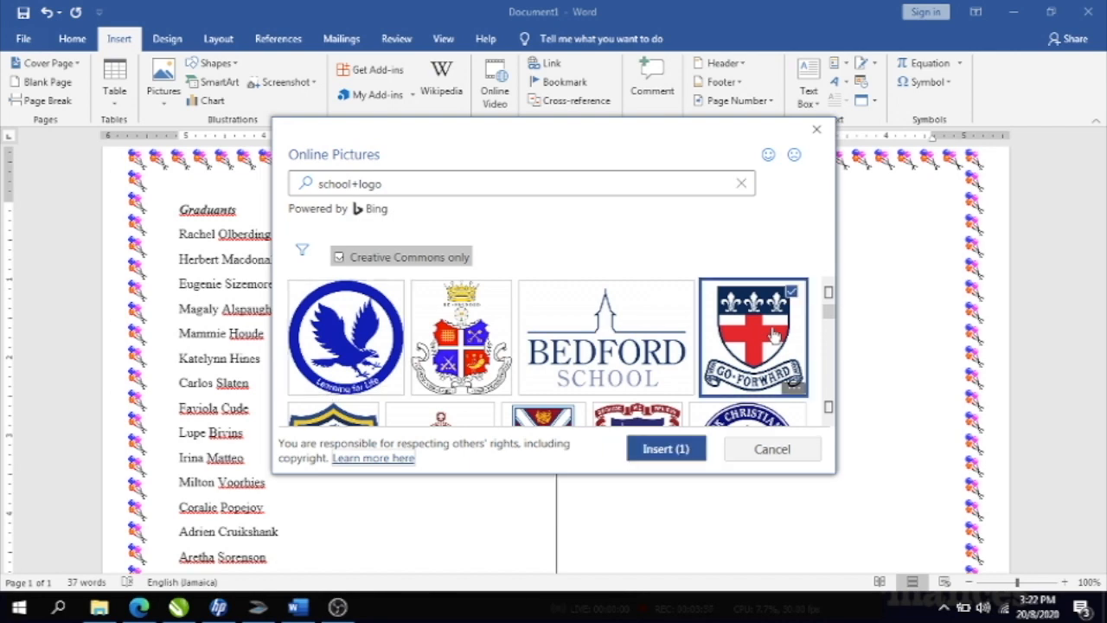
{"action": "left_click", "coordinate": [648, 451]}
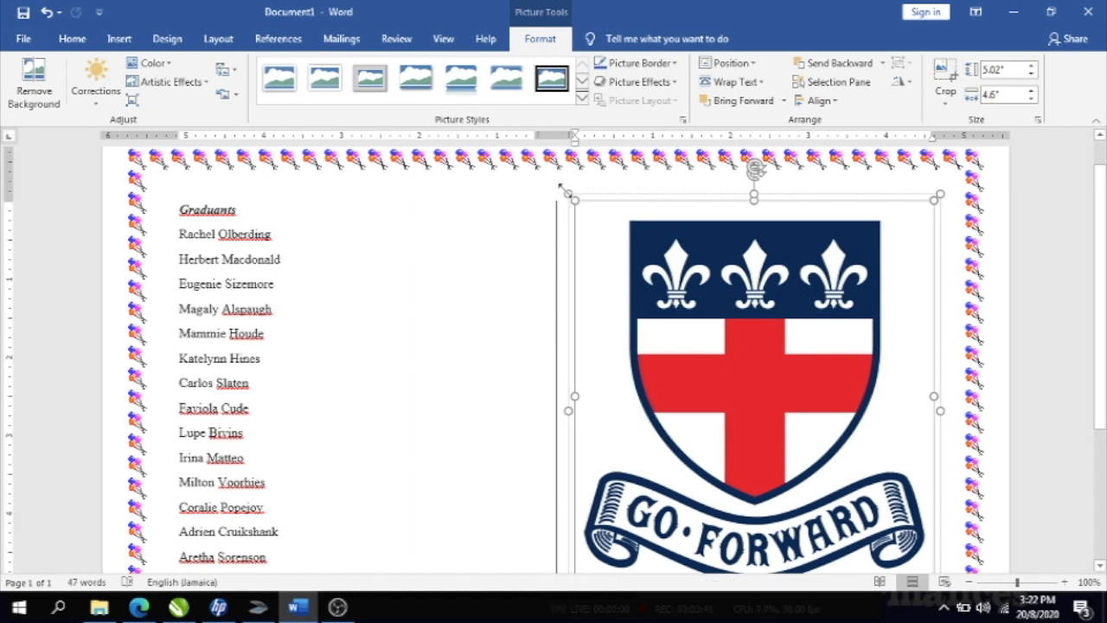
- Resize the Go Forward crest down to a small logo at the top of the right column
{"action": "left_click_drag", "start_coordinate": [562, 189], "coordinate": [567, 193]}
{"action": "left_click_drag", "start_coordinate": [620, 247], "coordinate": [850, 468]}
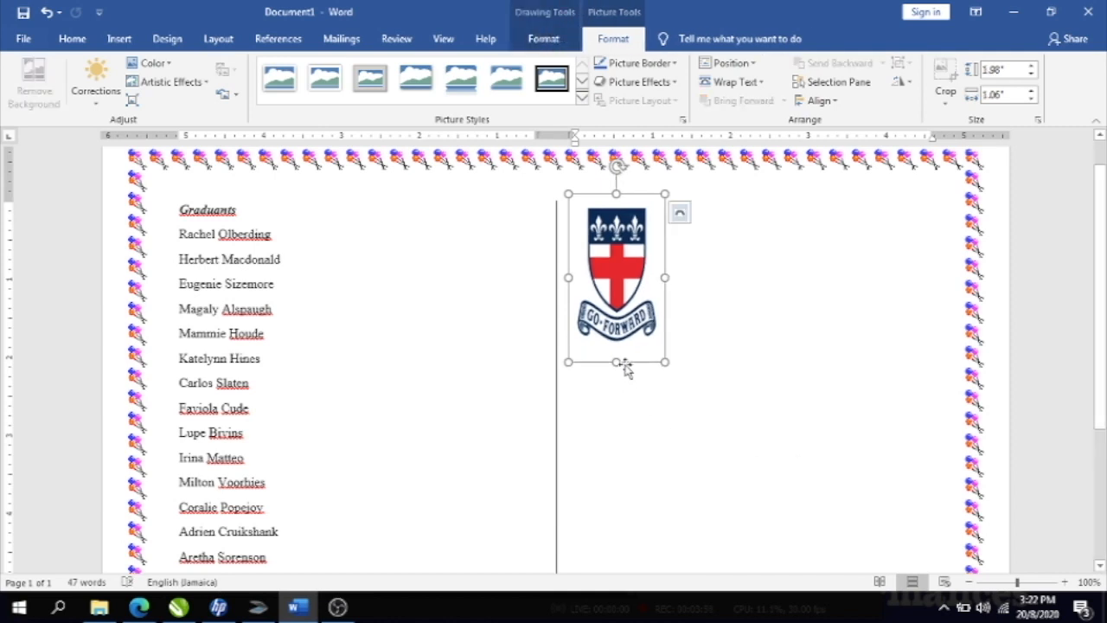
{"action": "left_click_drag", "start_coordinate": [615, 360], "coordinate": [617, 290]}
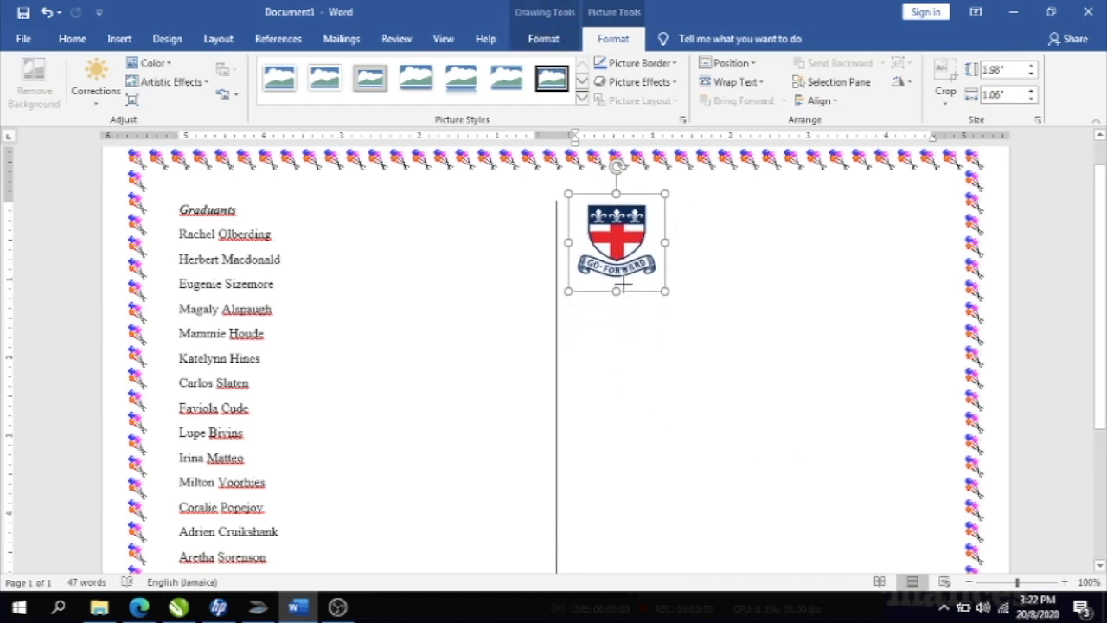
{"action": "left_click", "coordinate": [741, 212]}
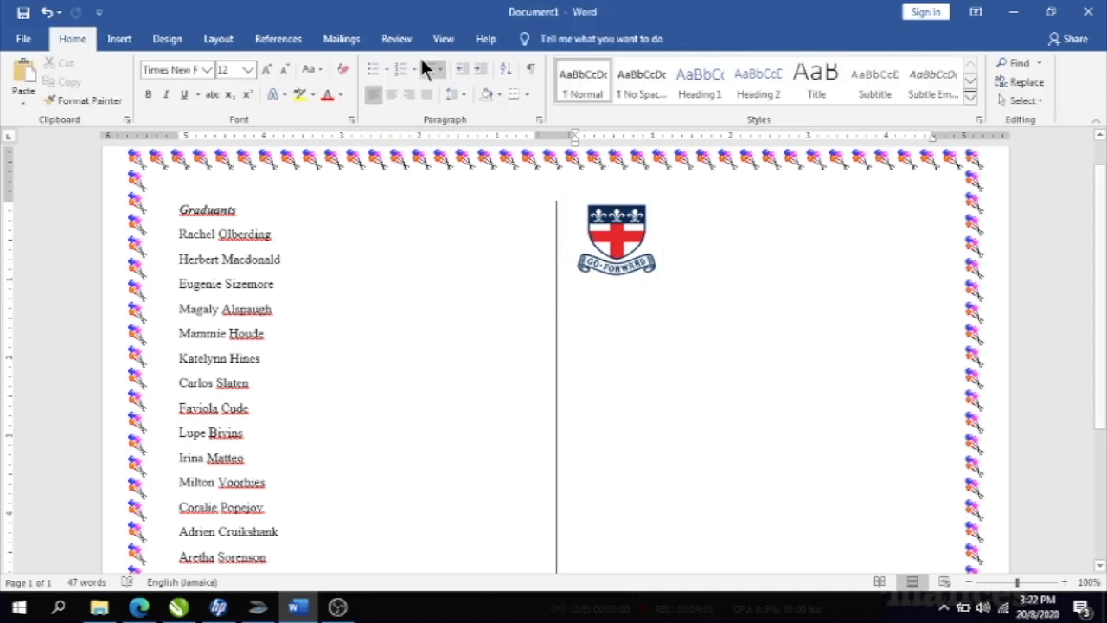
- Insert a Simple Text Box and position it, narrowed, level with the crest
{"action": "left_click", "coordinate": [116, 39]}
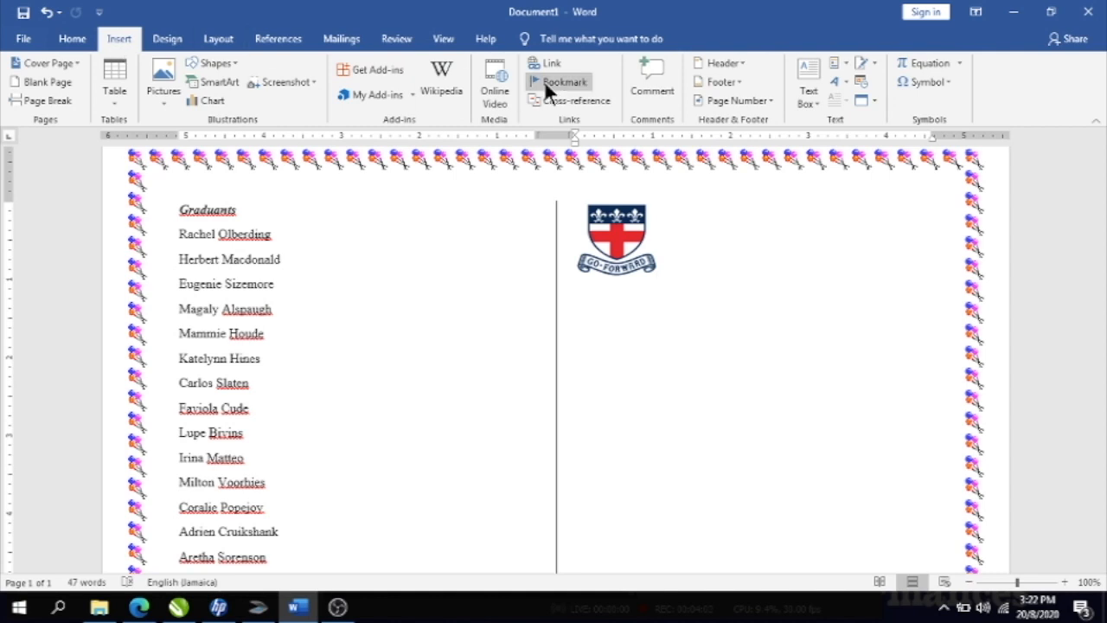
{"action": "left_click", "coordinate": [808, 78]}
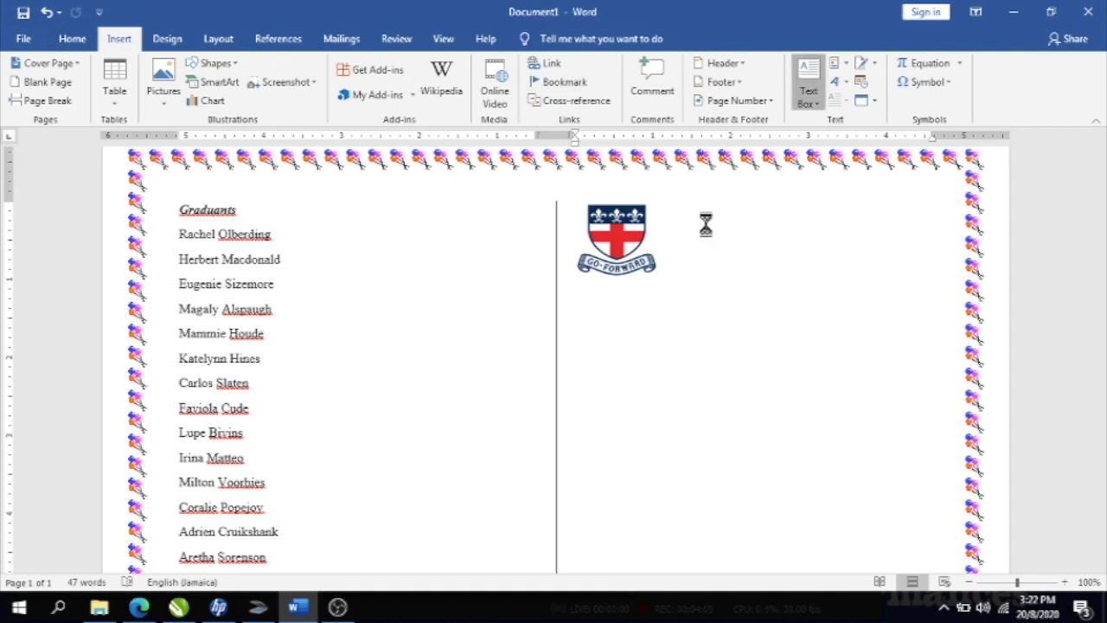
{"action": "left_click", "coordinate": [729, 180]}
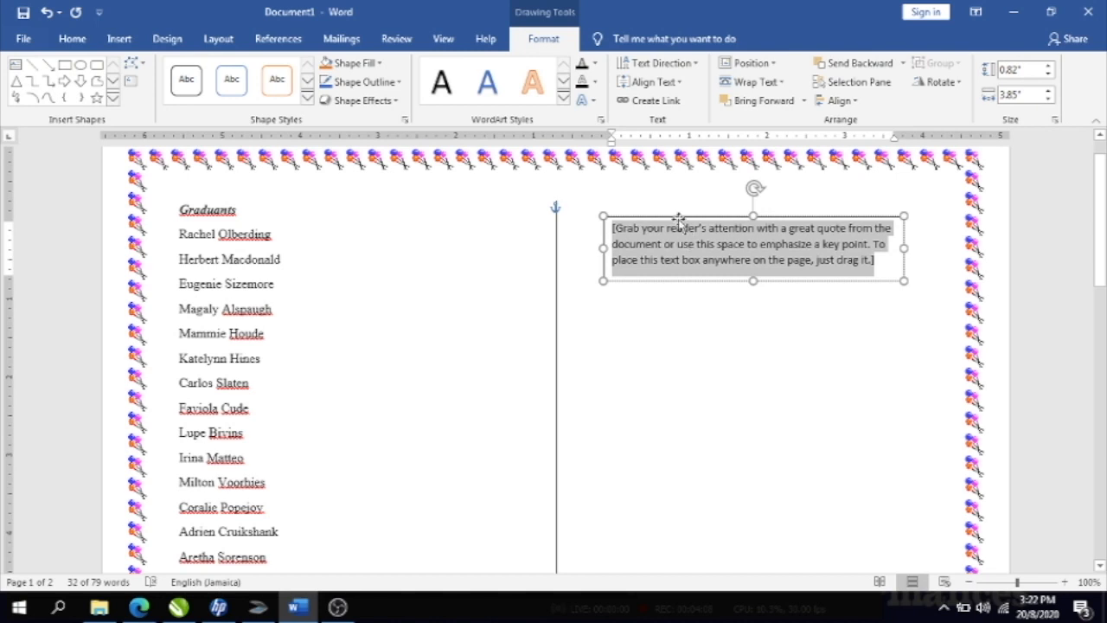
{"action": "left_click_drag", "start_coordinate": [680, 220], "coordinate": [748, 214]}
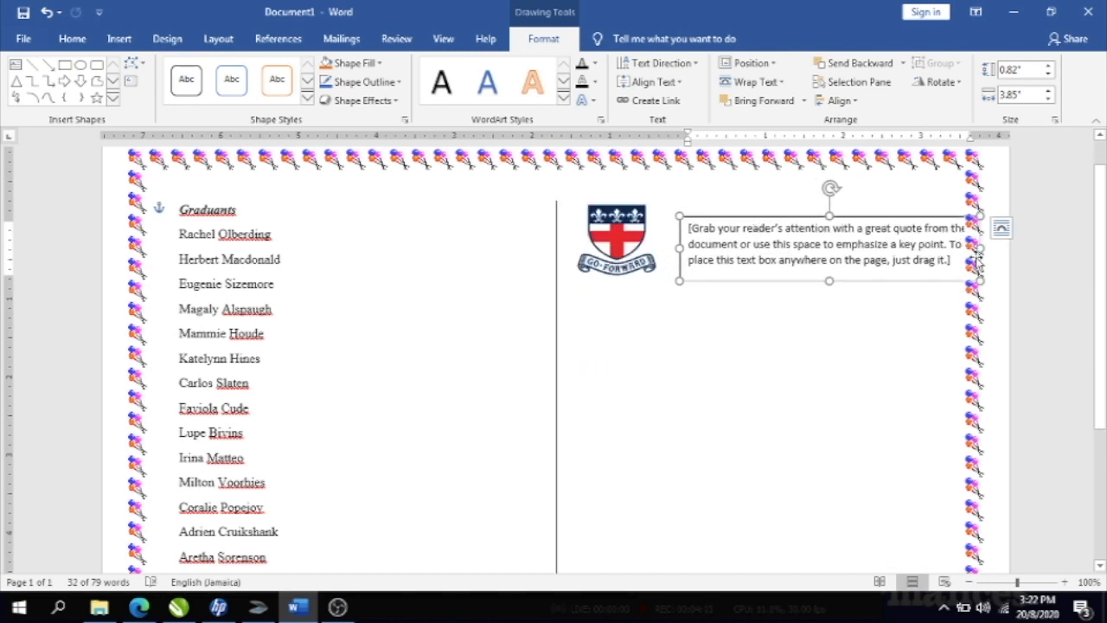
{"action": "left_click_drag", "start_coordinate": [979, 251], "coordinate": [934, 254]}
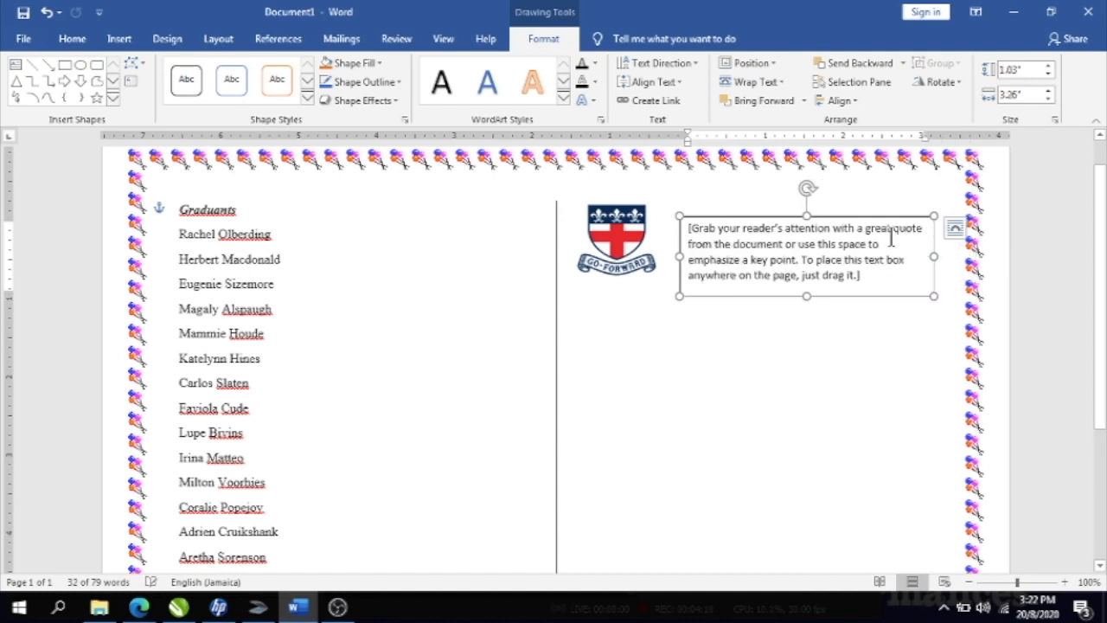
{"action": "left_click_drag", "start_coordinate": [839, 217], "coordinate": [836, 201]}
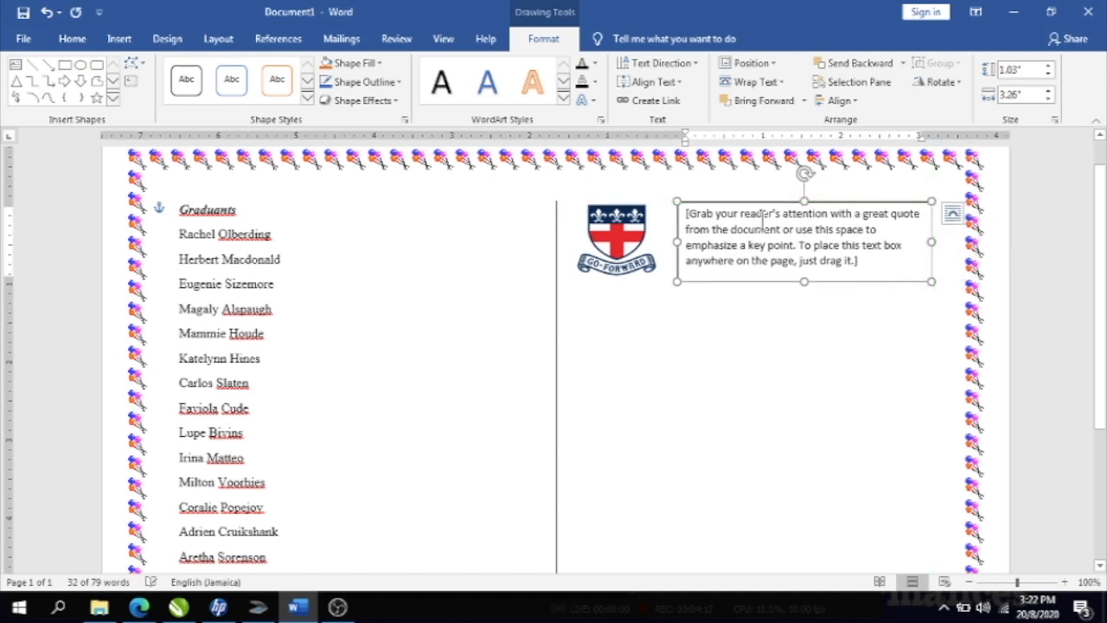
- Replace the placeholder with 'Computer Technology University' and centre it in the box
{"action": "left_click", "coordinate": [683, 218]}
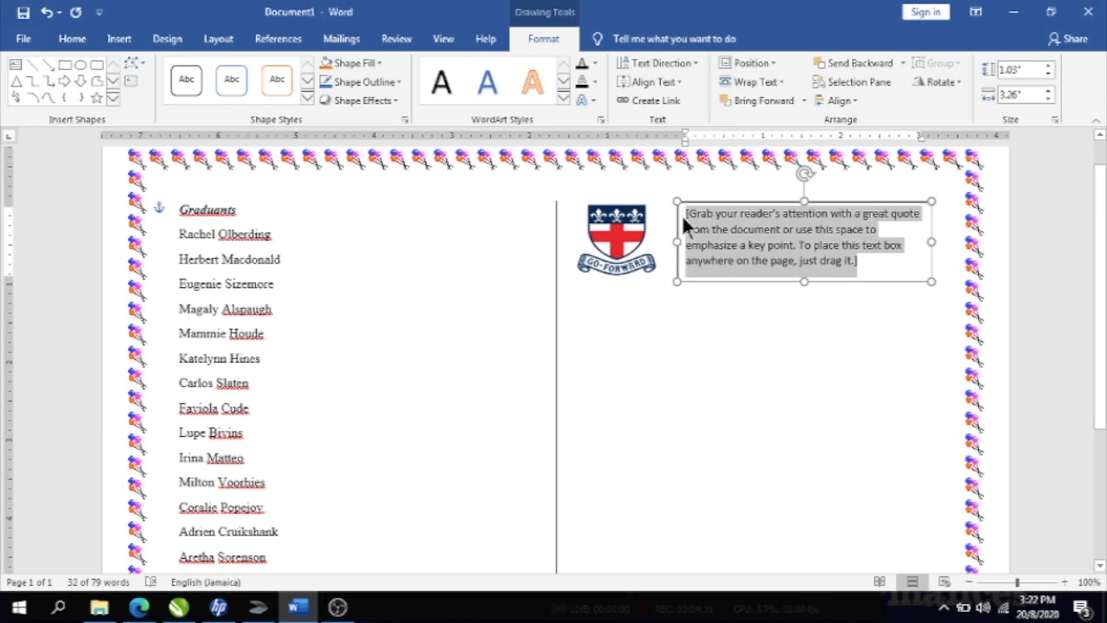
{"action": "type", "text": "Computer T"}
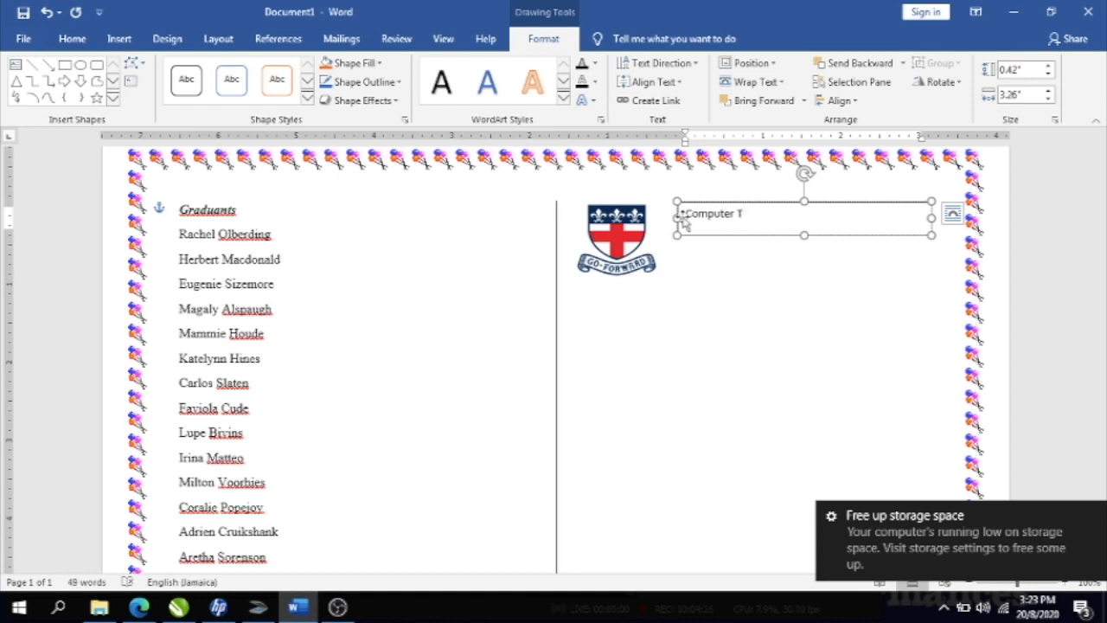
{"action": "type", "text": "echnology"}
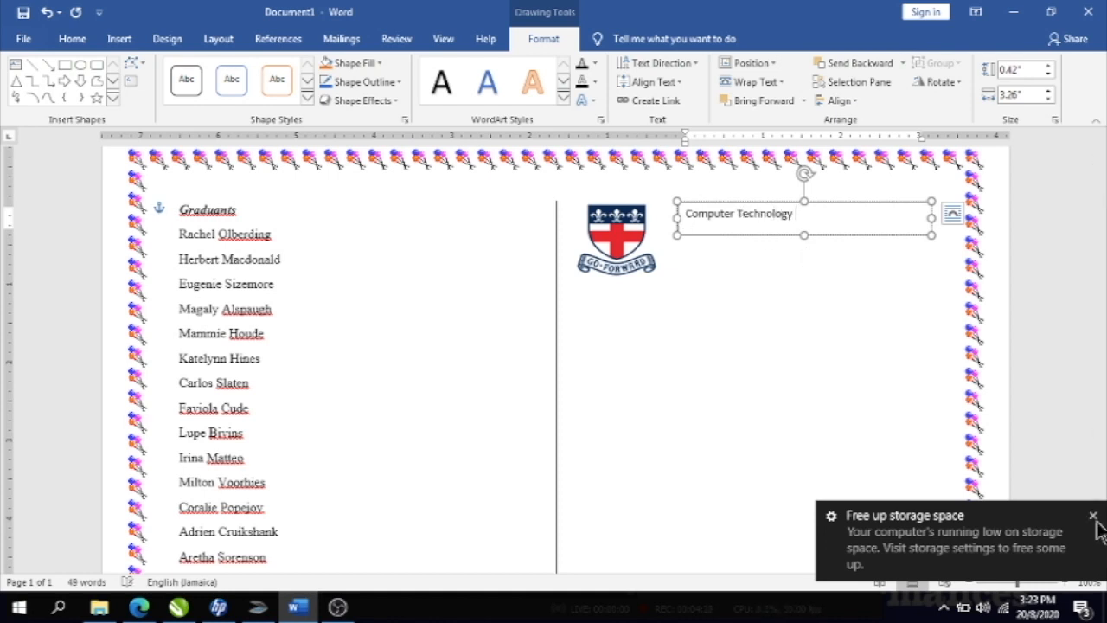
{"action": "left_click", "coordinate": [1093, 516]}
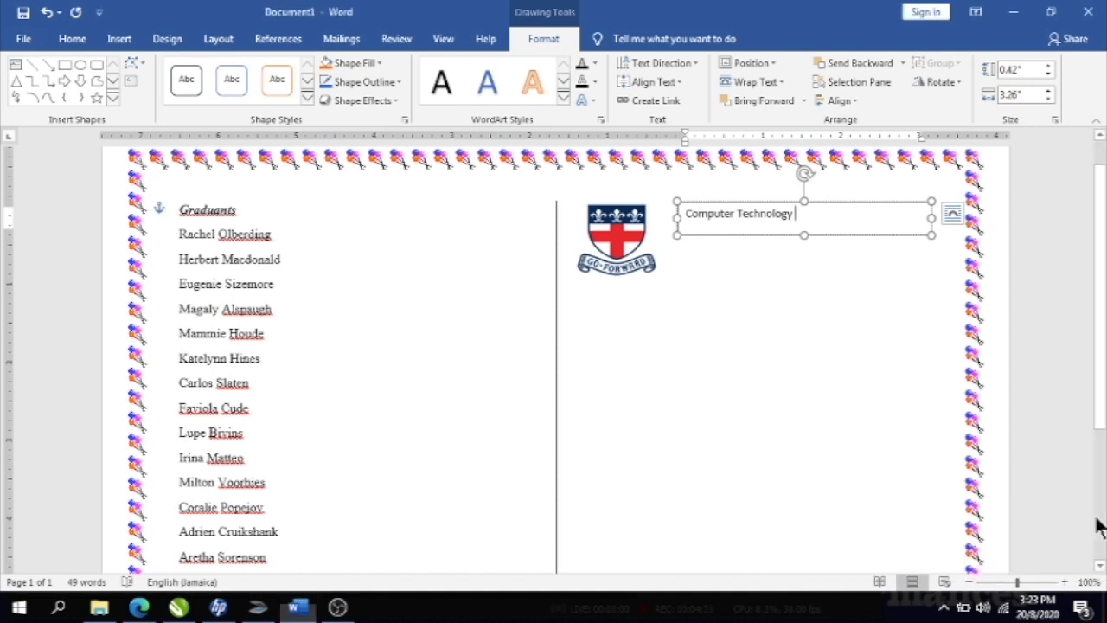
{"action": "type", "text": "hnology In"}
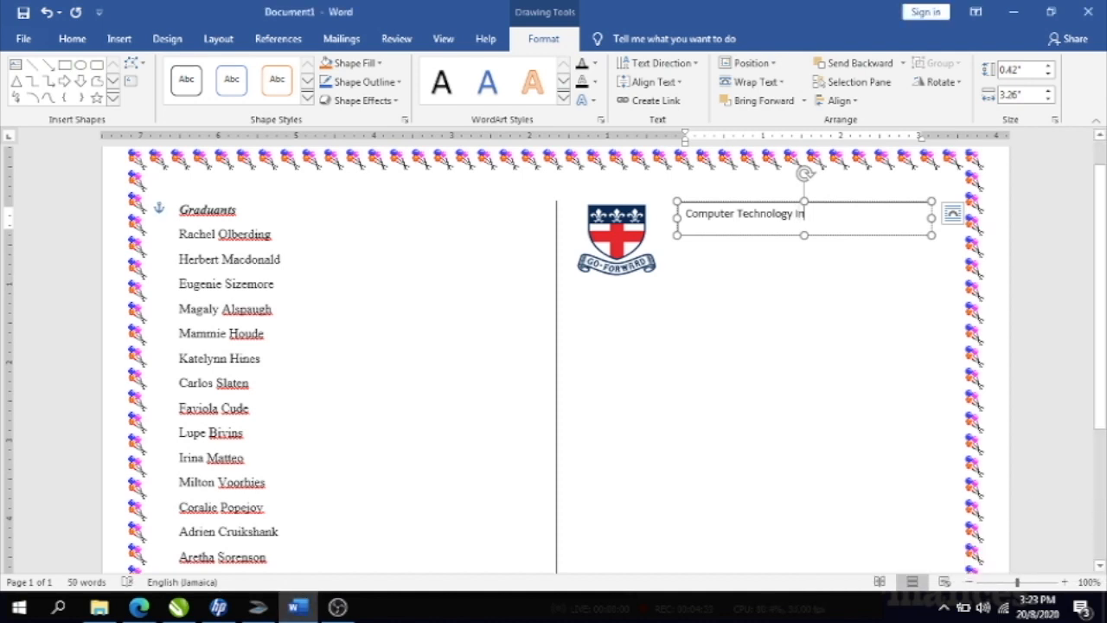
{"action": "key", "text": "BackSpace"}
{"action": "key", "text": "BackSpace"}
{"action": "type", "text": "University"}
{"action": "left_click", "coordinate": [72, 38]}
{"action": "left_click", "coordinate": [392, 91]}
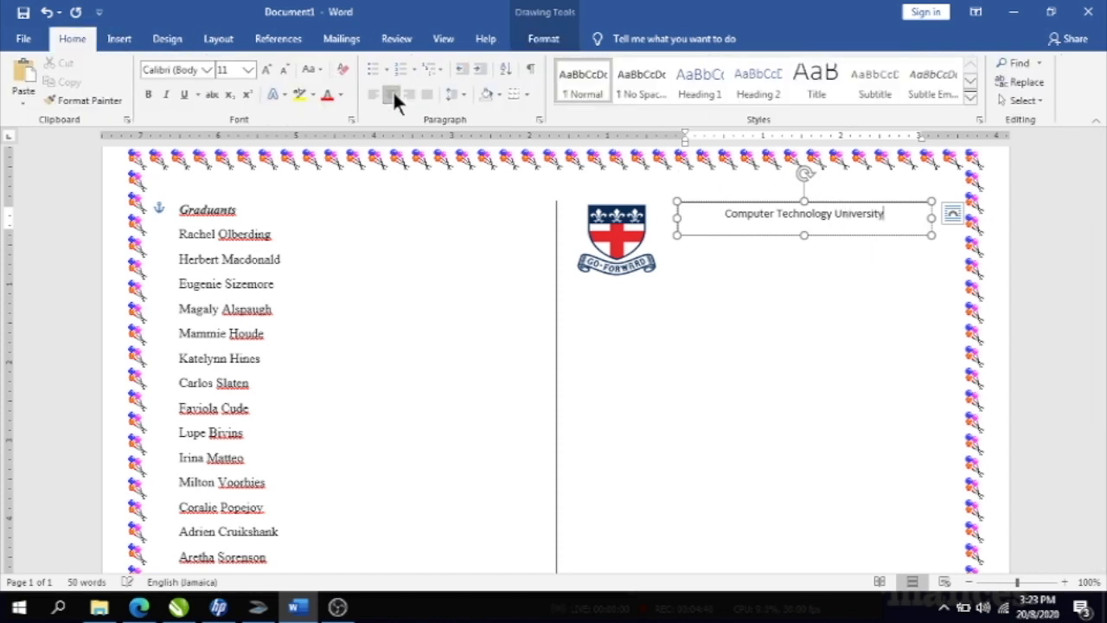
{"action": "left_click_drag", "start_coordinate": [723, 215], "coordinate": [876, 248]}
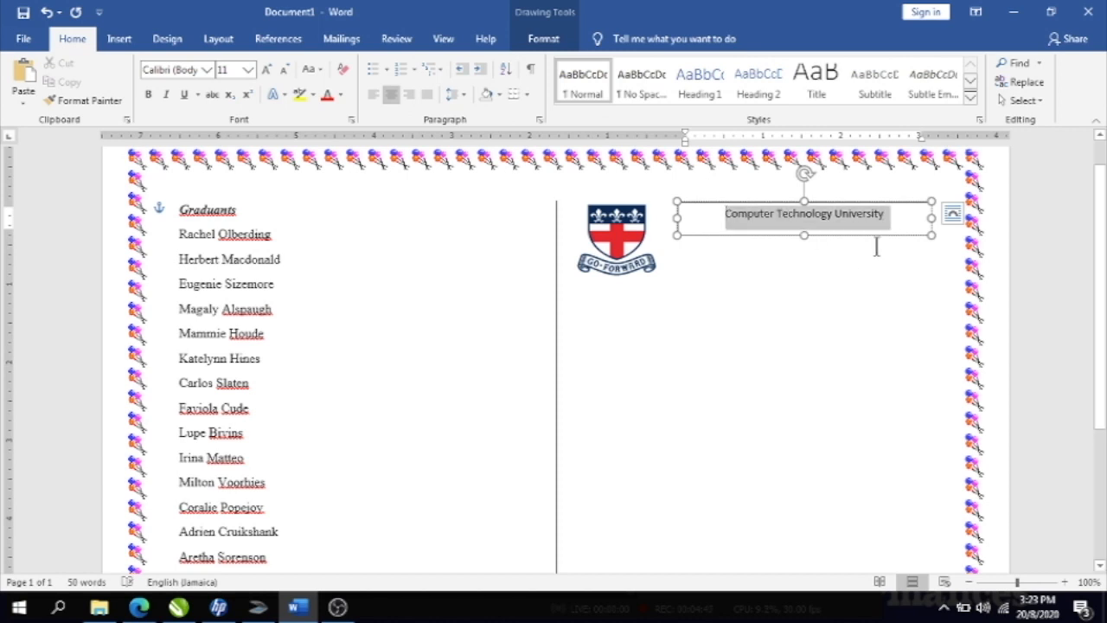
- Set the university name in the 1-2-3 GO! font, coloured Dark Blue
{"action": "left_click", "coordinate": [210, 69]}
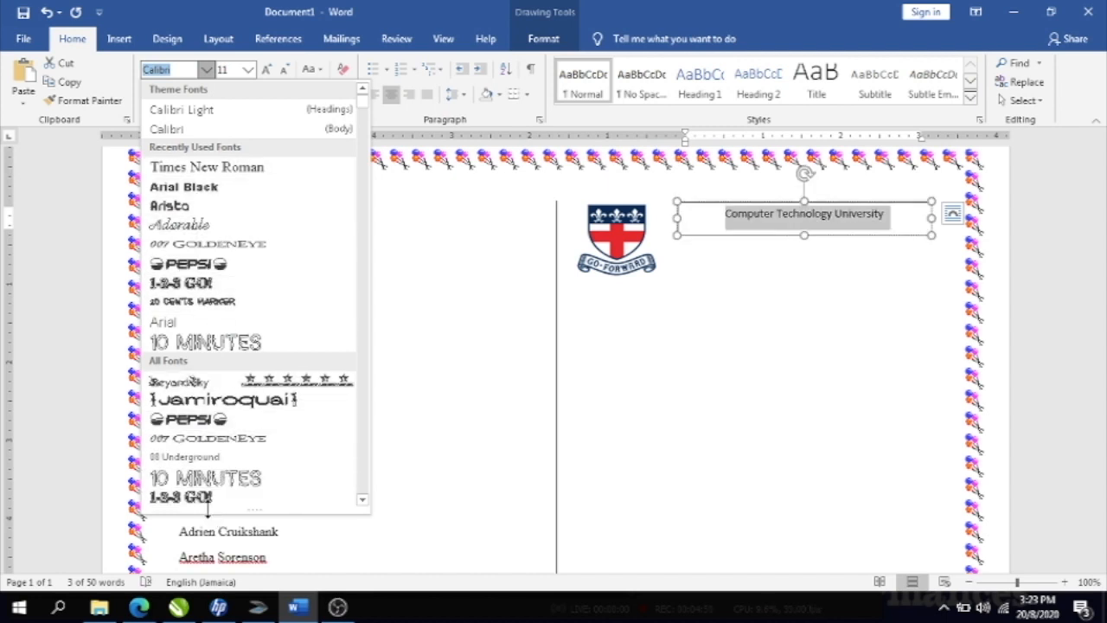
{"action": "left_click", "coordinate": [186, 493]}
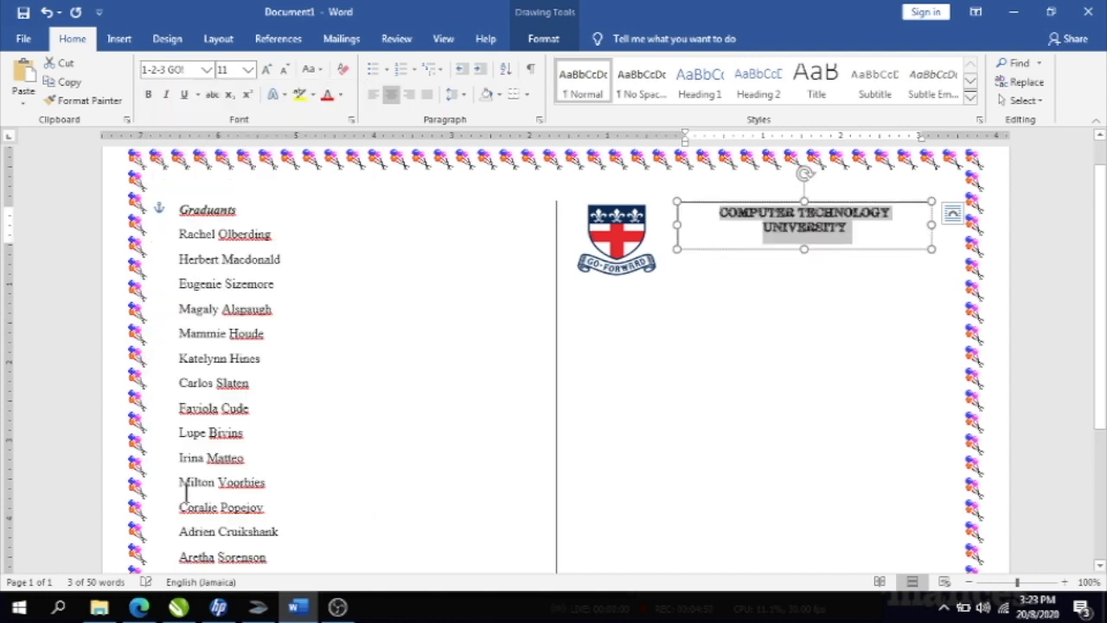
{"action": "left_click", "coordinate": [338, 90]}
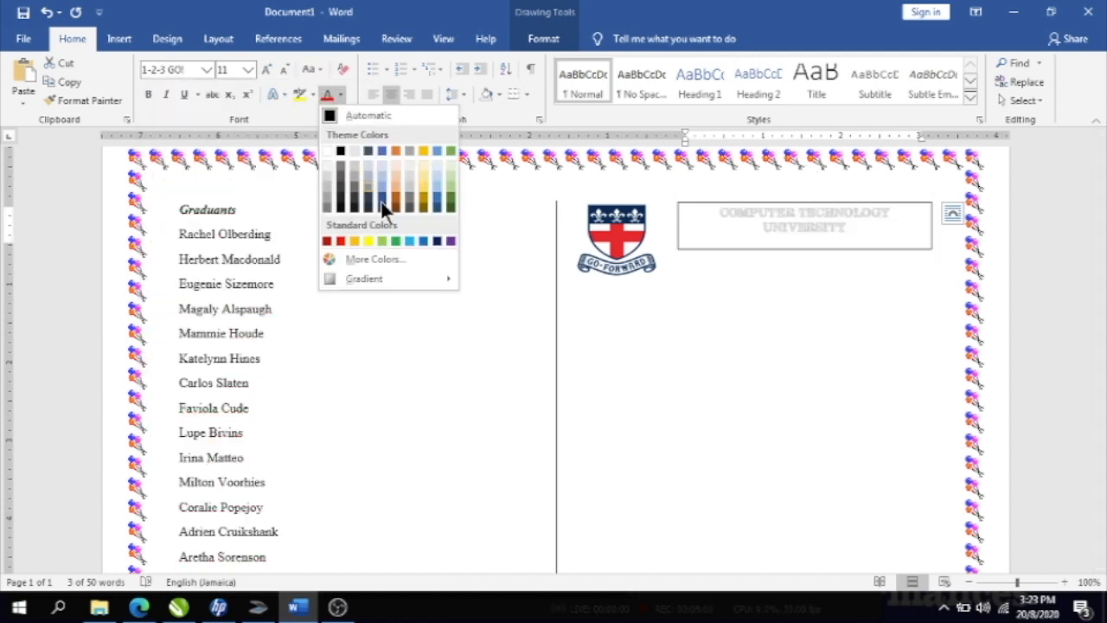
{"action": "left_click", "coordinate": [437, 240]}
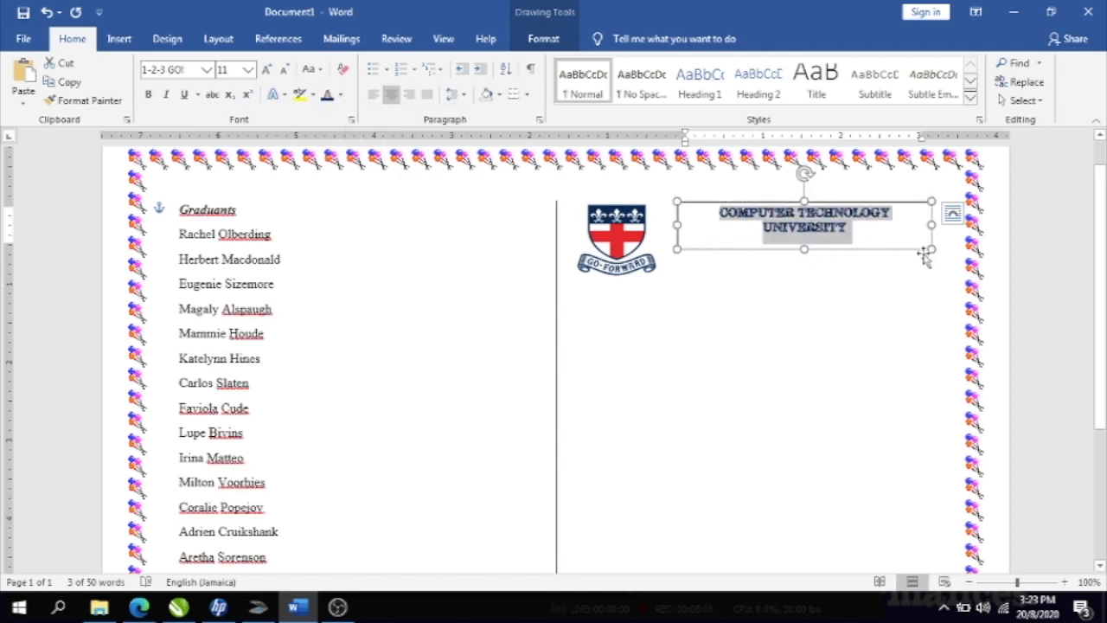
{"action": "left_click_drag", "start_coordinate": [931, 249], "coordinate": [930, 259]}
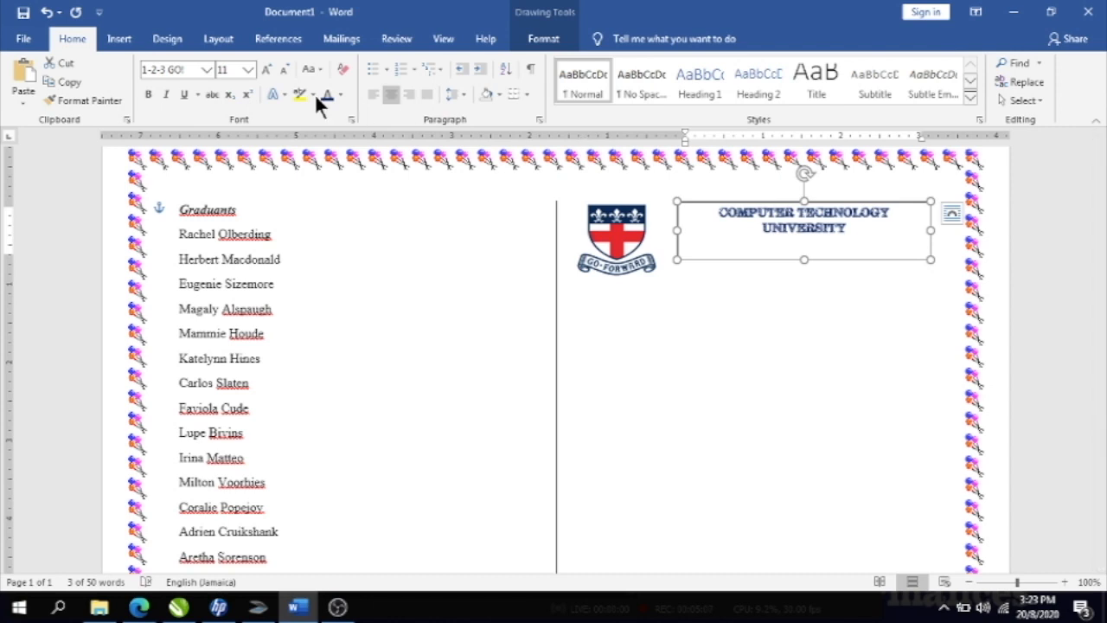
- Enlarge the university name to size 16 and stretch its box to show all three lines
{"action": "left_click", "coordinate": [248, 71]}
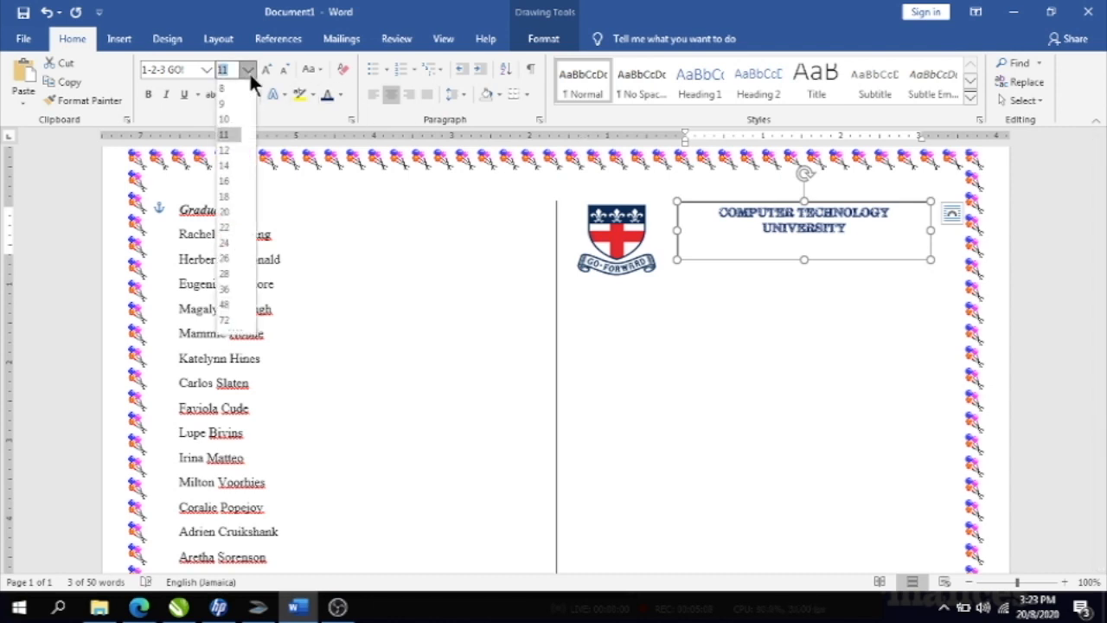
{"action": "left_click", "coordinate": [230, 182]}
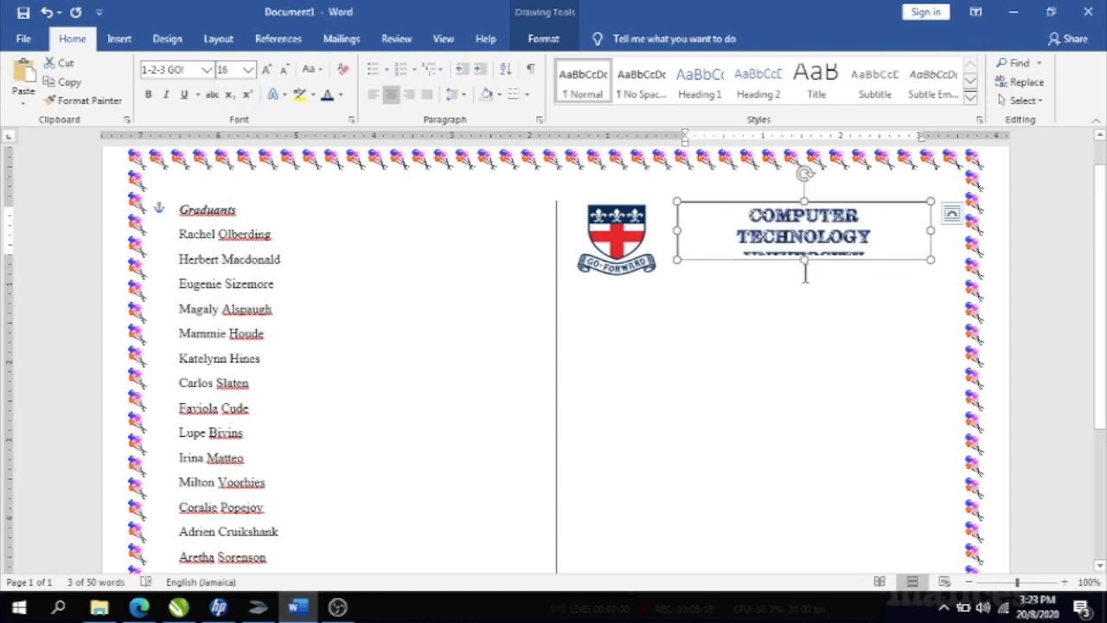
{"action": "left_click_drag", "start_coordinate": [804, 263], "coordinate": [804, 274]}
{"action": "left_click", "coordinate": [805, 314]}
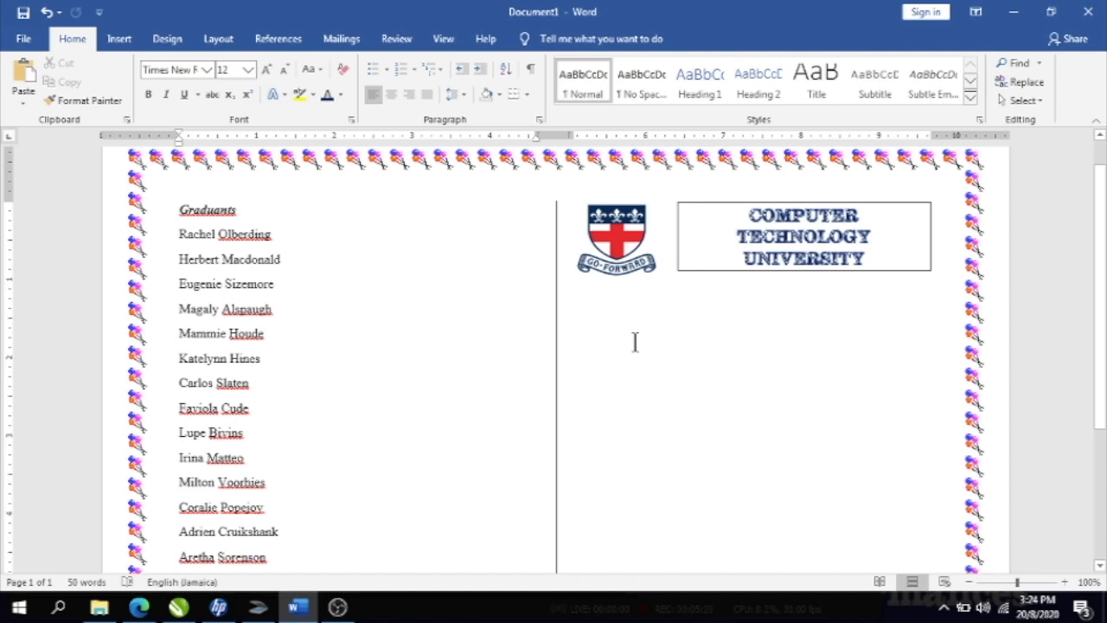
{"action": "key", "text": "Down"}
- Insert a Simple Text Box and place it below the university name
{"action": "left_click", "coordinate": [118, 39]}
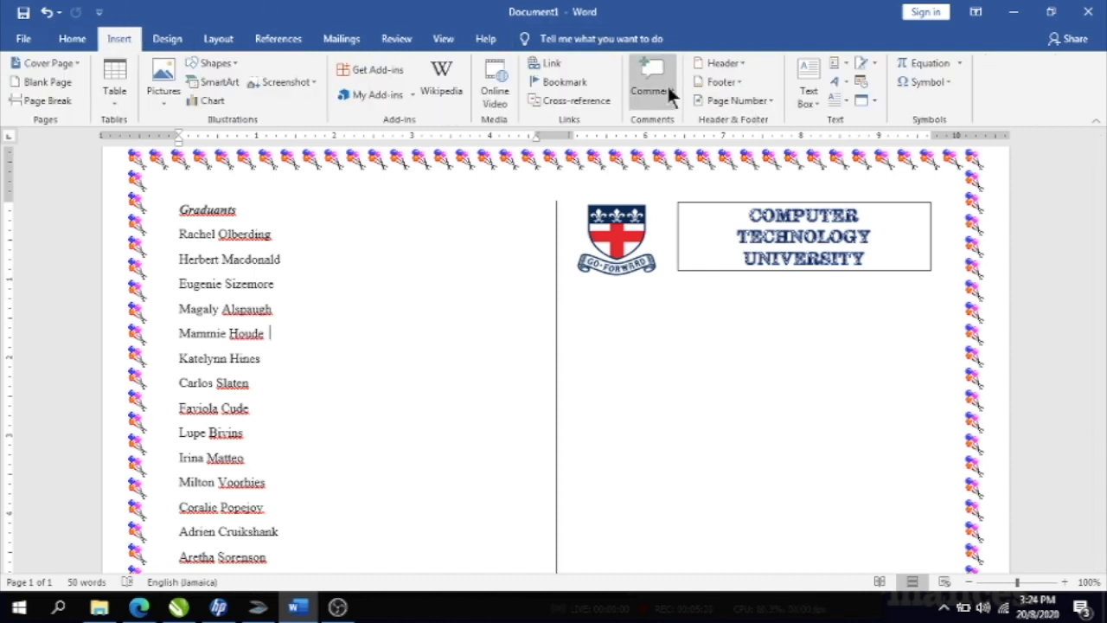
{"action": "left_click", "coordinate": [804, 66]}
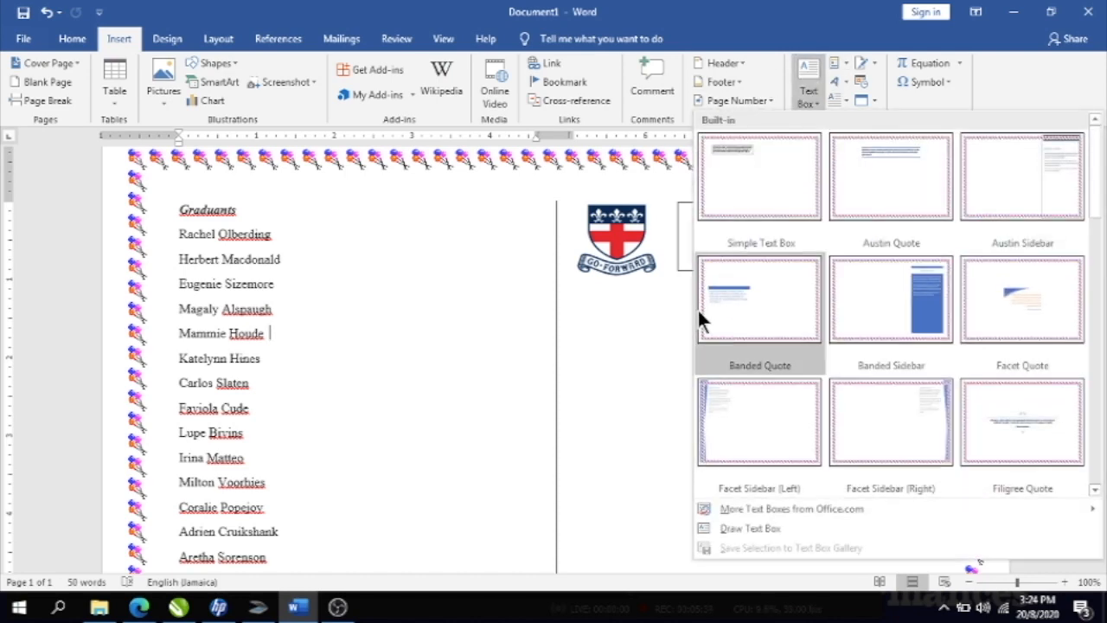
{"action": "left_click", "coordinate": [766, 179]}
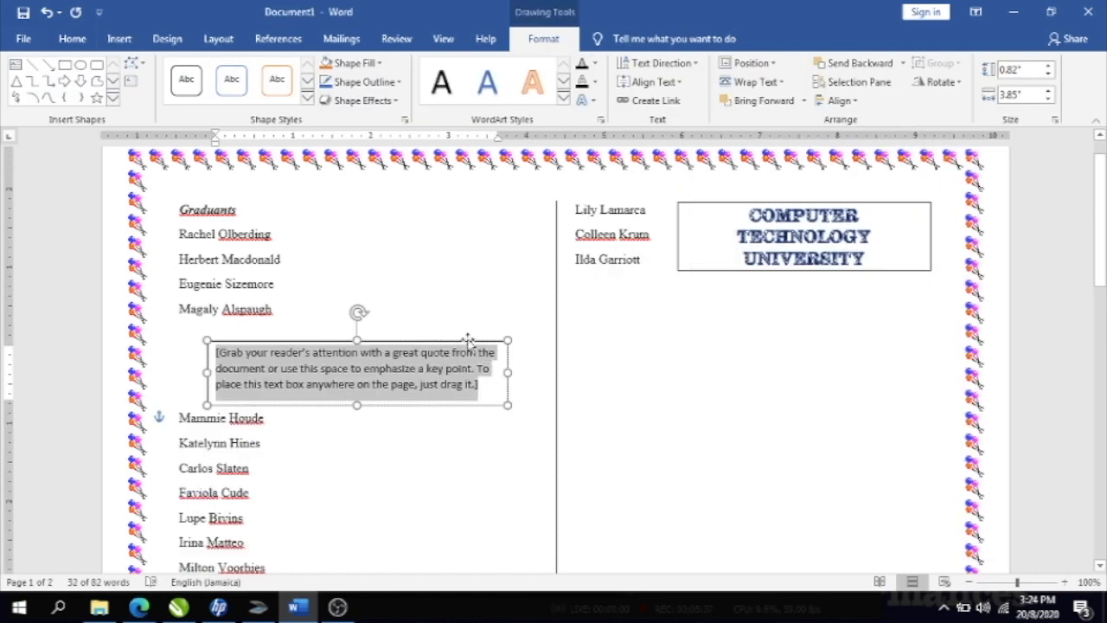
{"action": "left_click_drag", "start_coordinate": [464, 339], "coordinate": [860, 294]}
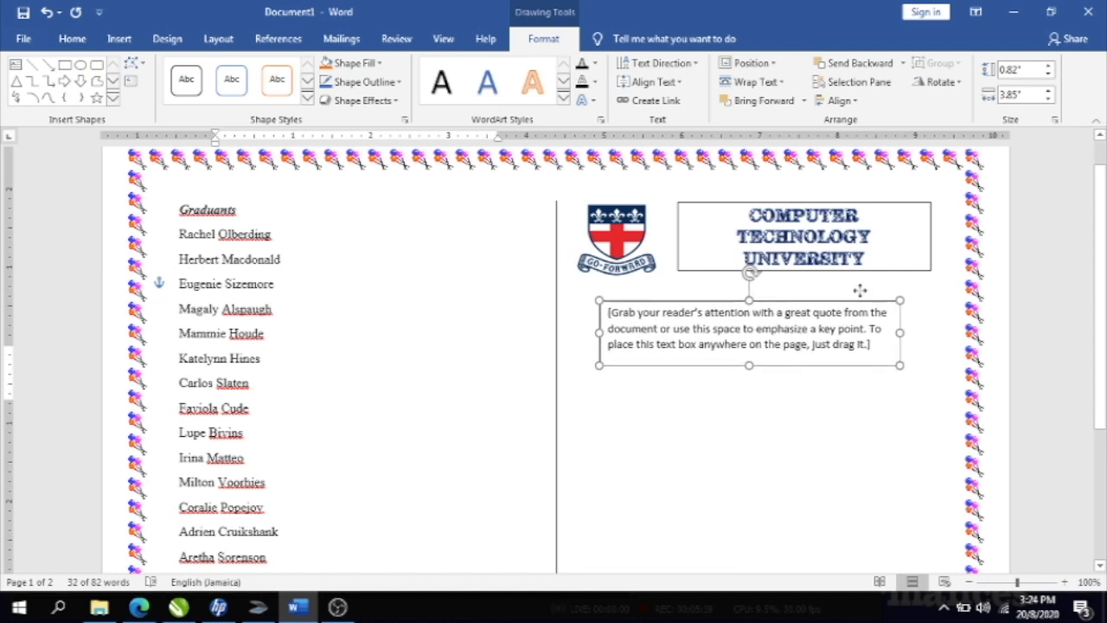
{"action": "left_click", "coordinate": [608, 312]}
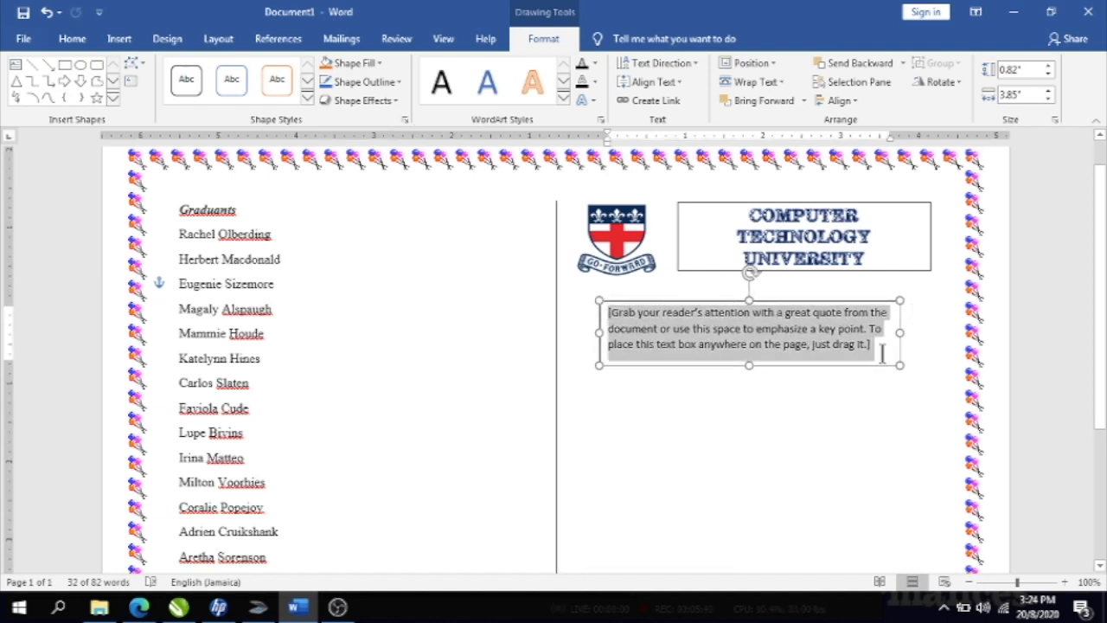
{"action": "mouse_move", "coordinate": [885, 363]}
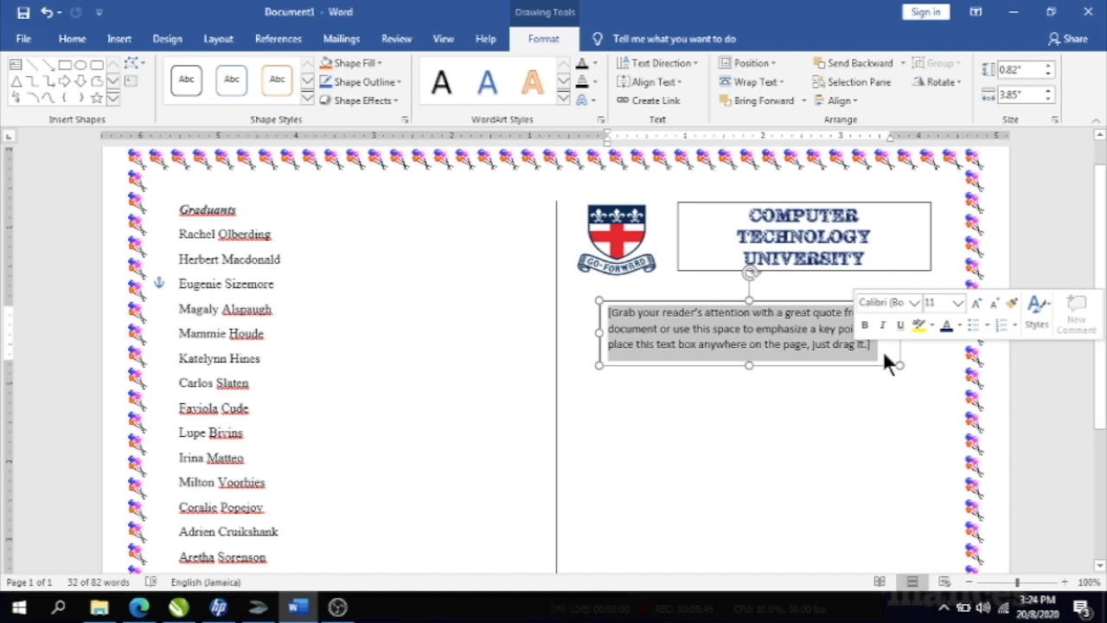
- Type 'Bachelor & Masters Degree Programmes' and 'Graduation Ceremony 2020' on two lines in the box
{"action": "type", "text": "Bac"}
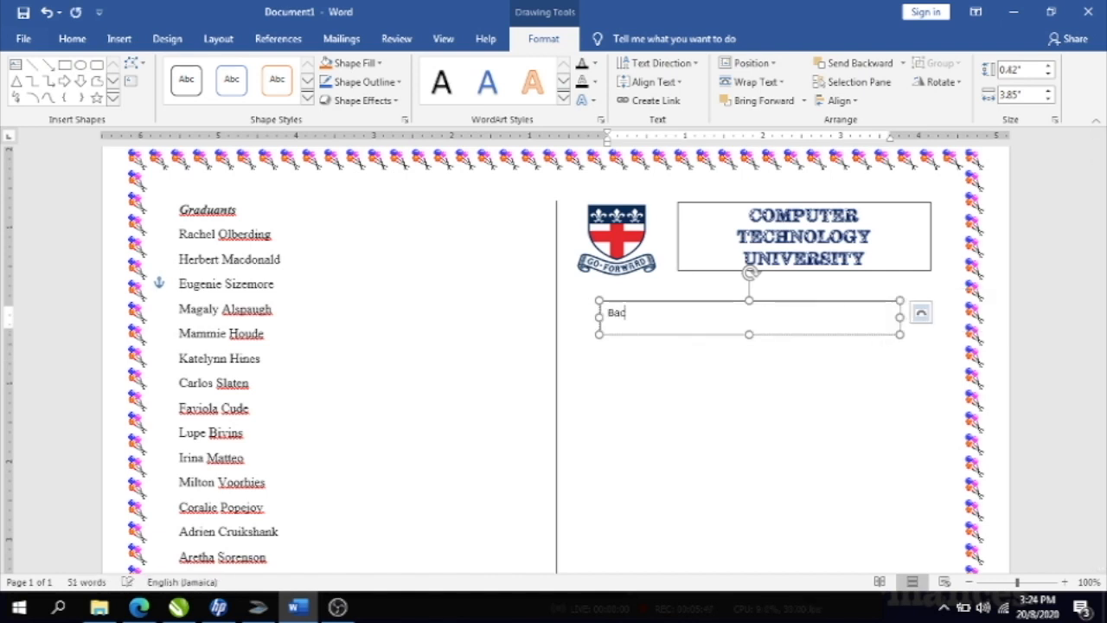
{"action": "type", "text": "helor & Masters"}
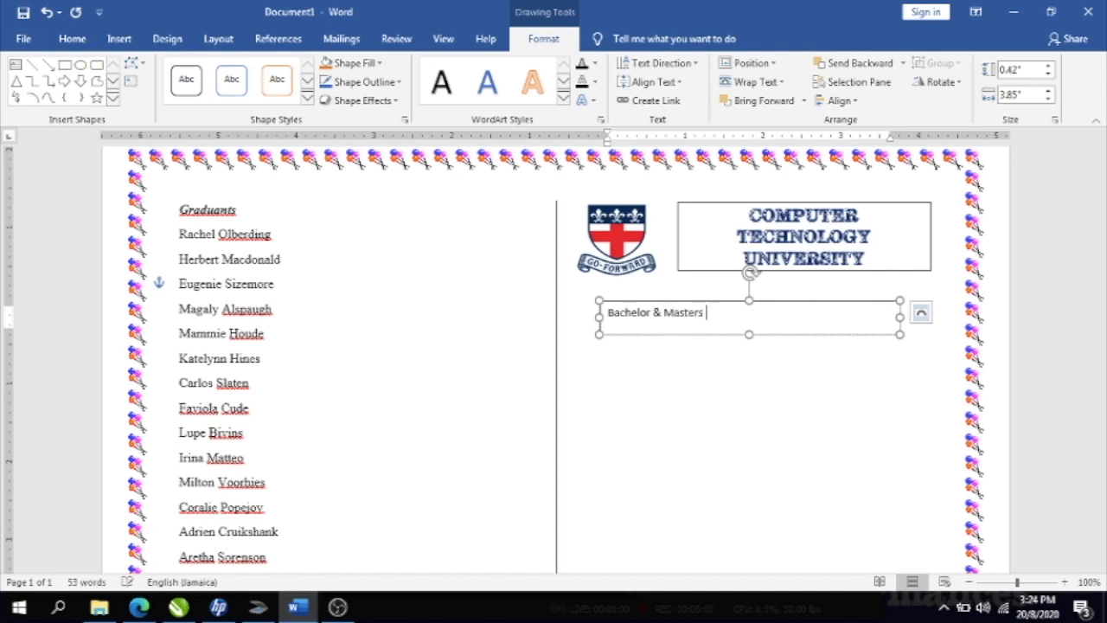
{"action": "type", "text": " De"}
{"action": "key", "text": "BackSpace"}
{"action": "type", "text": "f"}
{"action": "type", "text": "eg"}
{"action": "type", "text": "ree Programmes"}
{"action": "key", "text": "Return"}
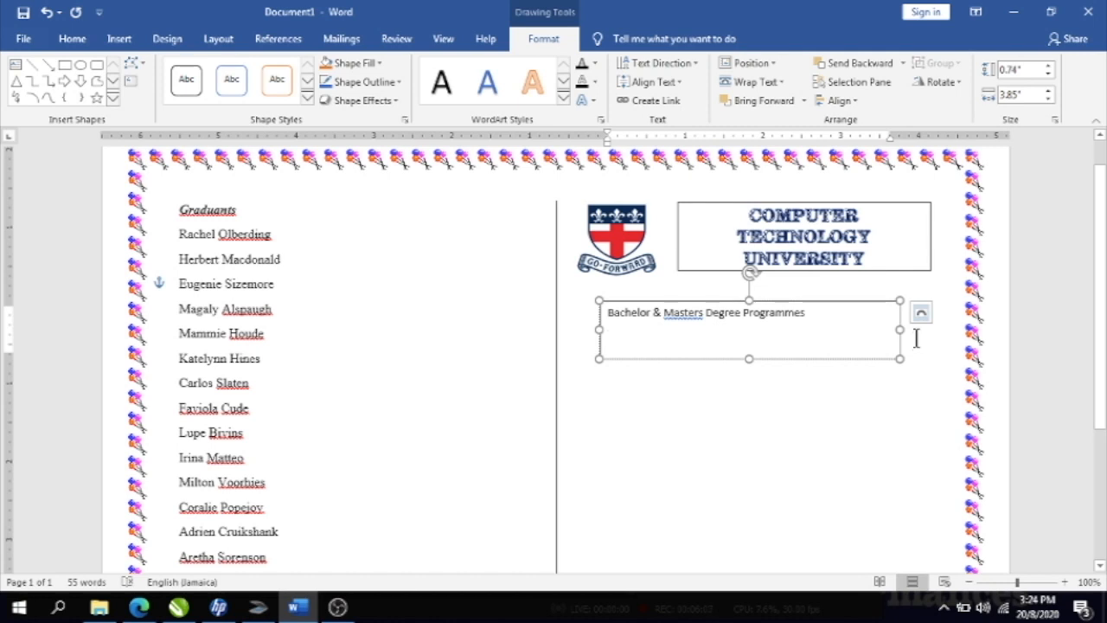
{"action": "type", "text": "Graduatio"}
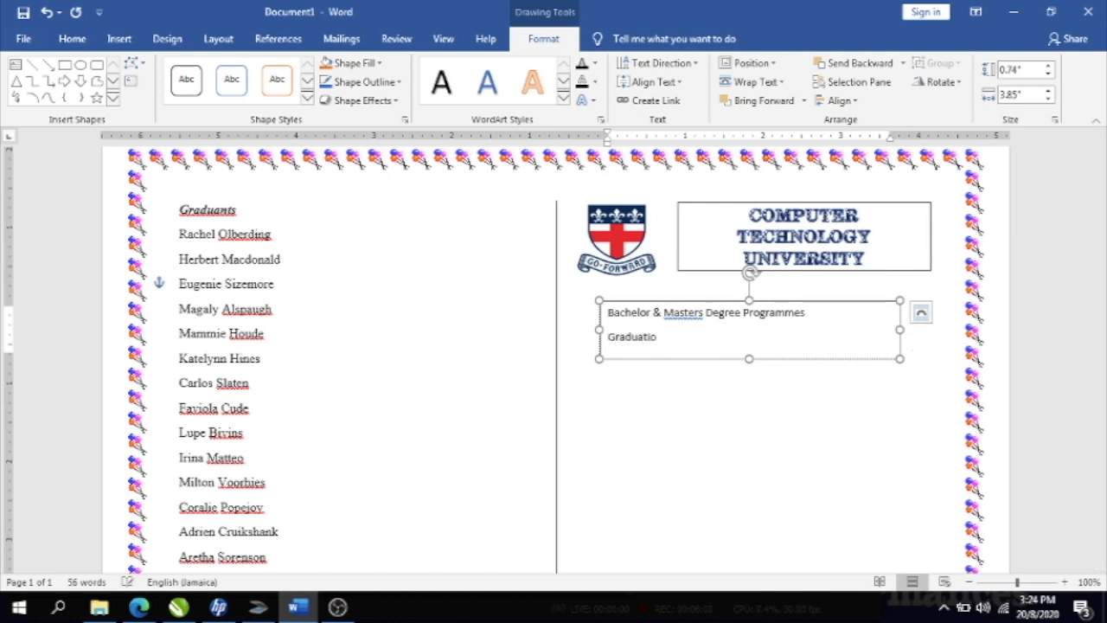
{"action": "type", "text": "n Ceremon"}
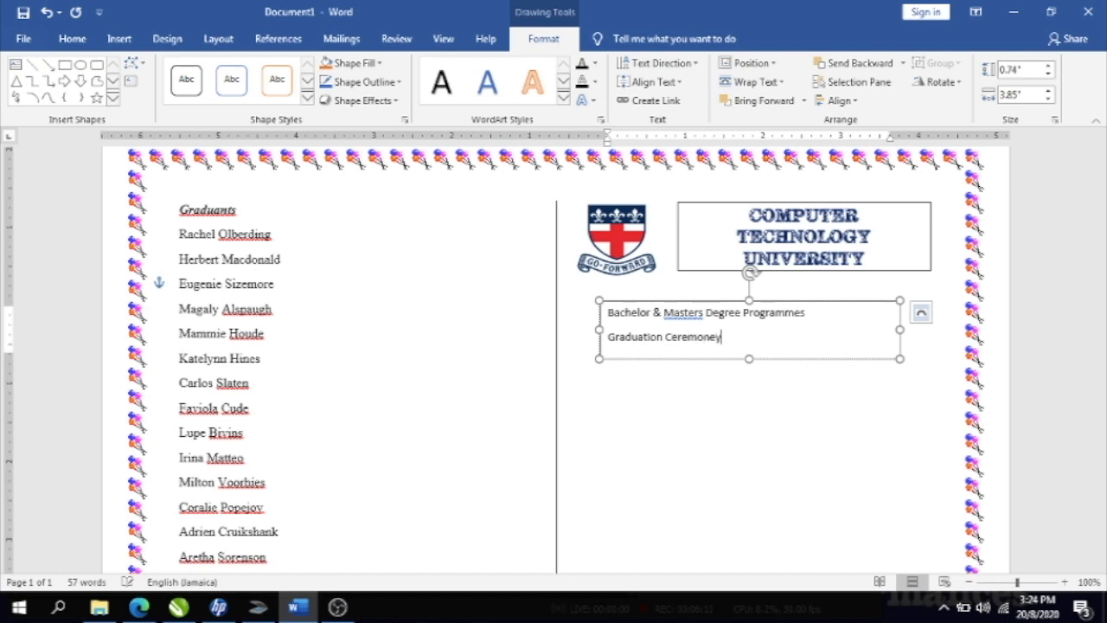
{"action": "type", "text": "y"}
{"action": "key", "text": "Return"}
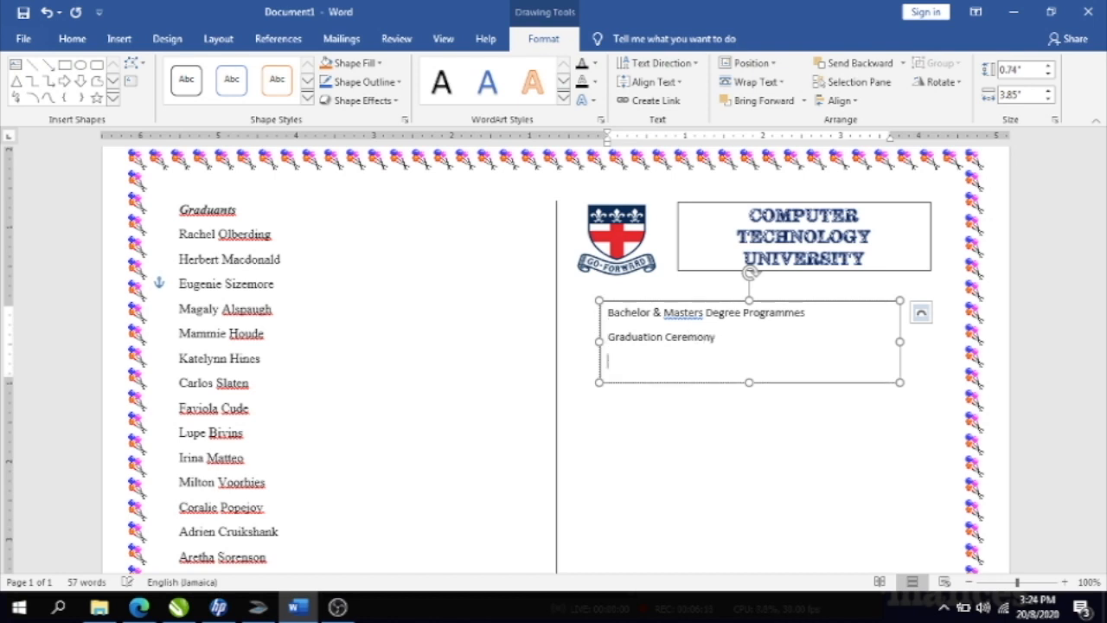
{"action": "key", "text": "BackSpace"}
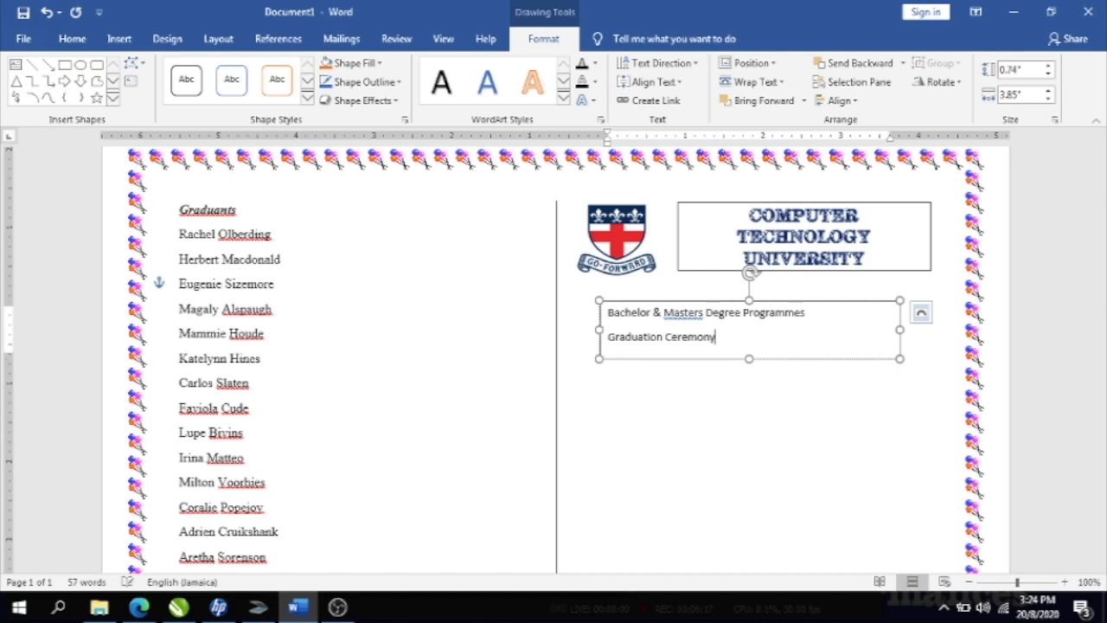
{"action": "type", "text": "2020"}
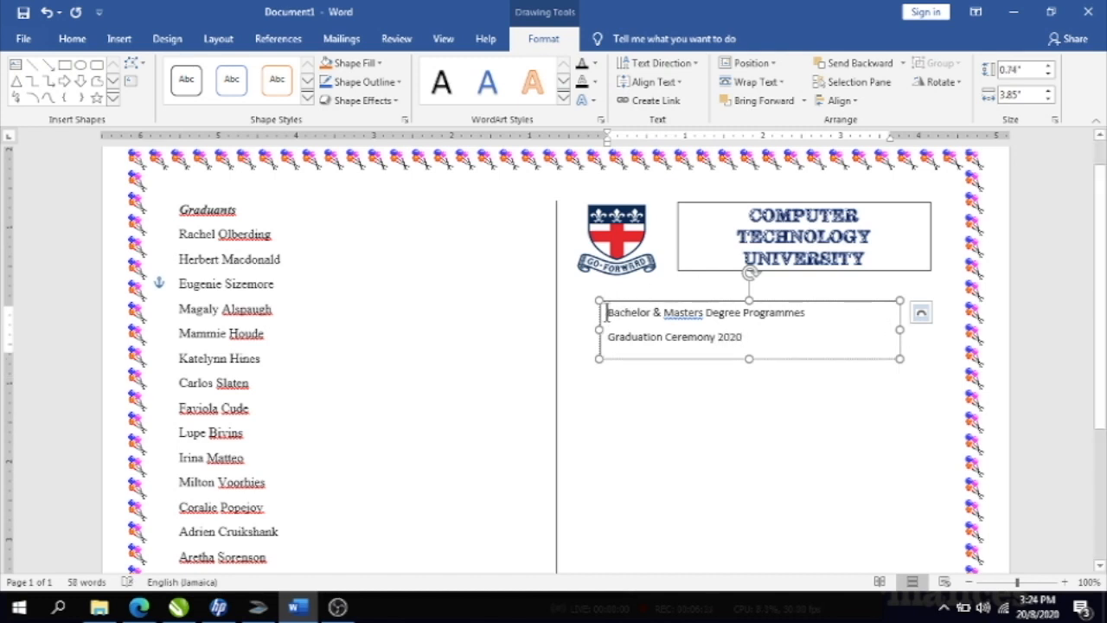
- Apply the Arista font to the 'Bachelor & Masters Degree Programmes' heading
{"action": "left_click_drag", "start_coordinate": [607, 313], "coordinate": [822, 306]}
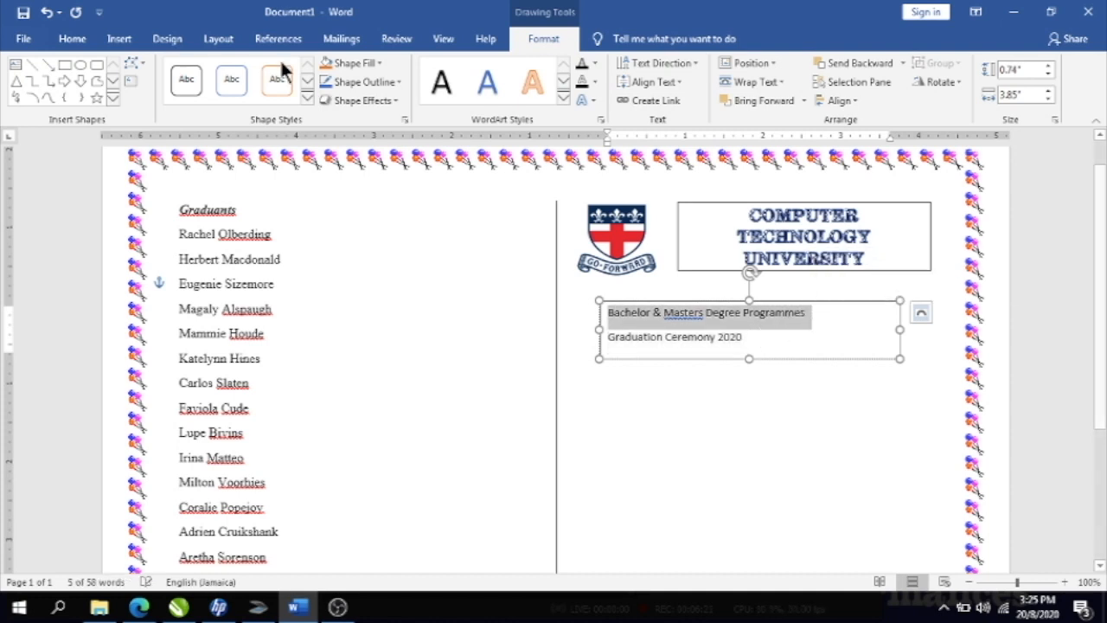
{"action": "left_click", "coordinate": [64, 40]}
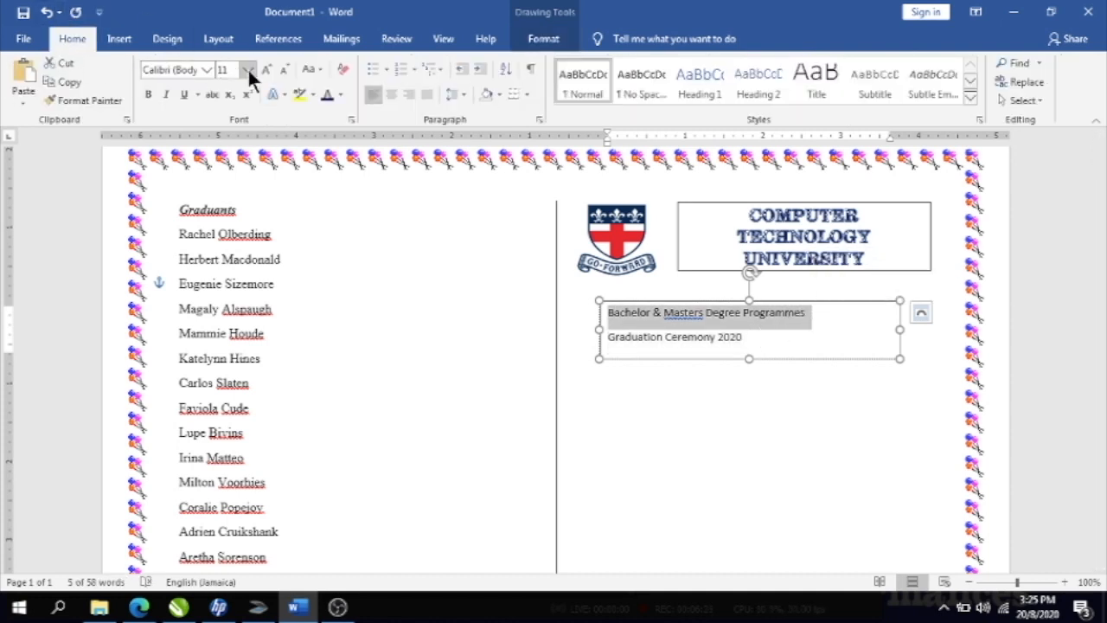
{"action": "left_click", "coordinate": [209, 69]}
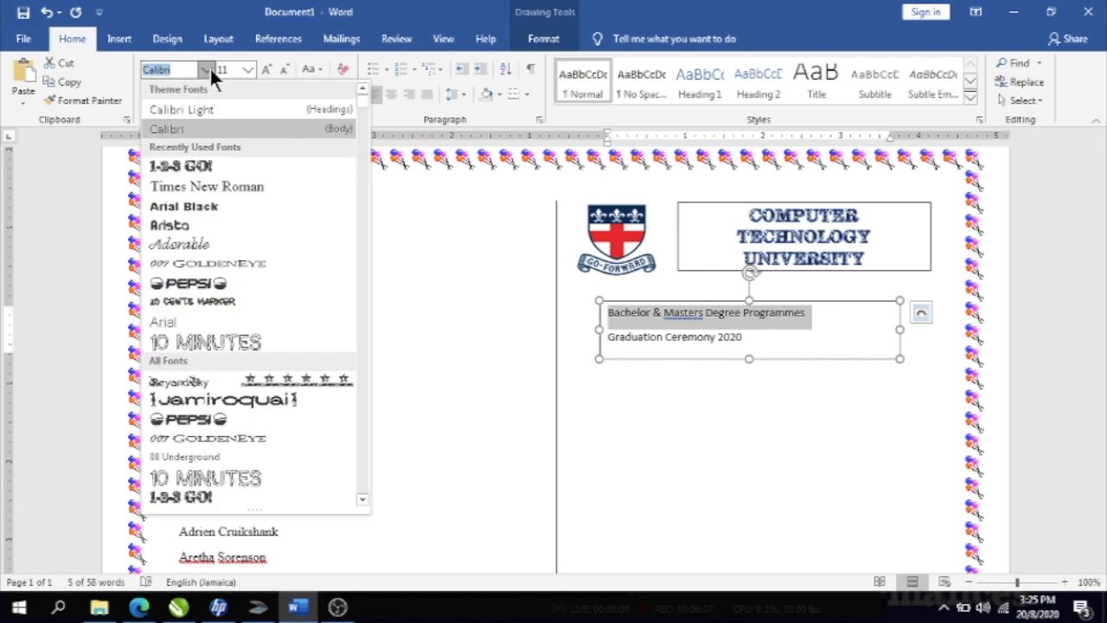
{"action": "left_click", "coordinate": [176, 223]}
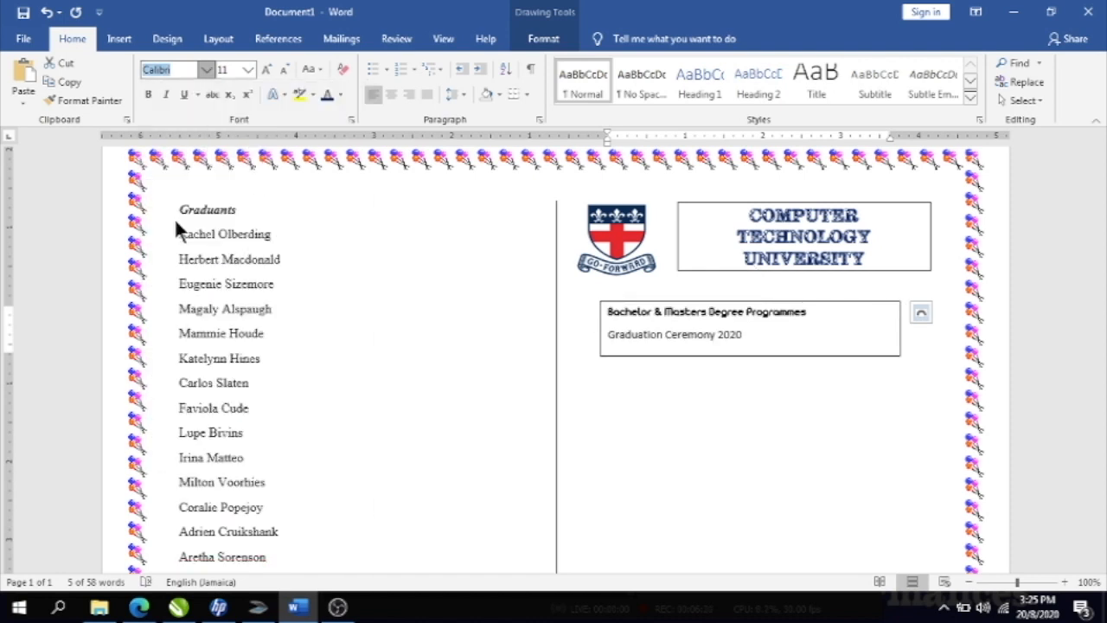
- Set 'Graduation Ceremony 2020' to Adorable, size 28, centred
{"action": "left_click_drag", "start_coordinate": [607, 339], "coordinate": [804, 339]}
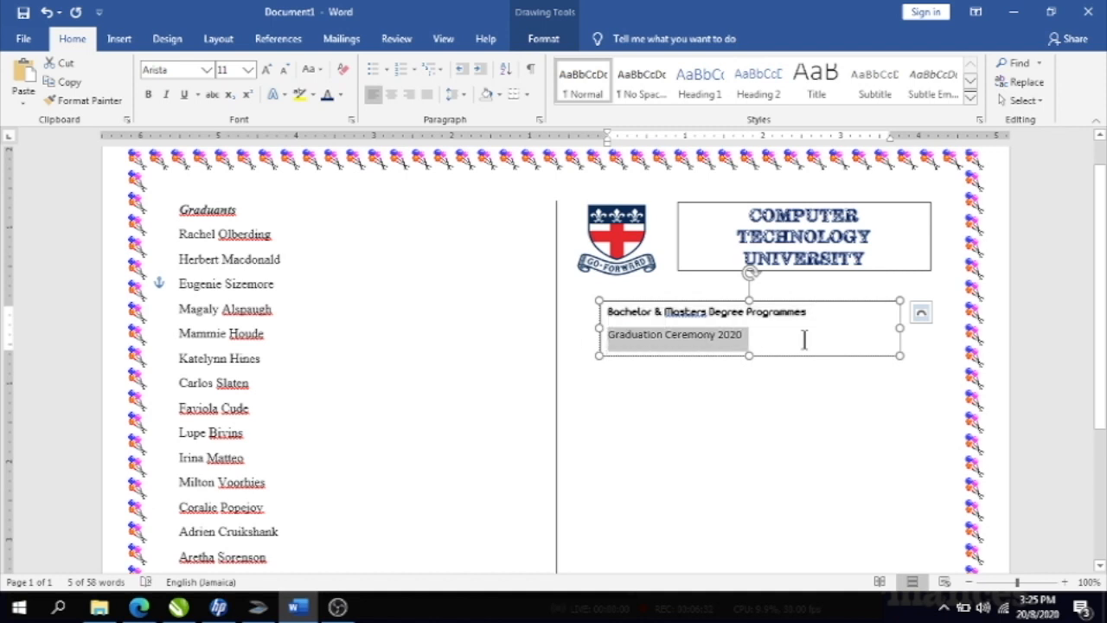
{"action": "left_click", "coordinate": [205, 71]}
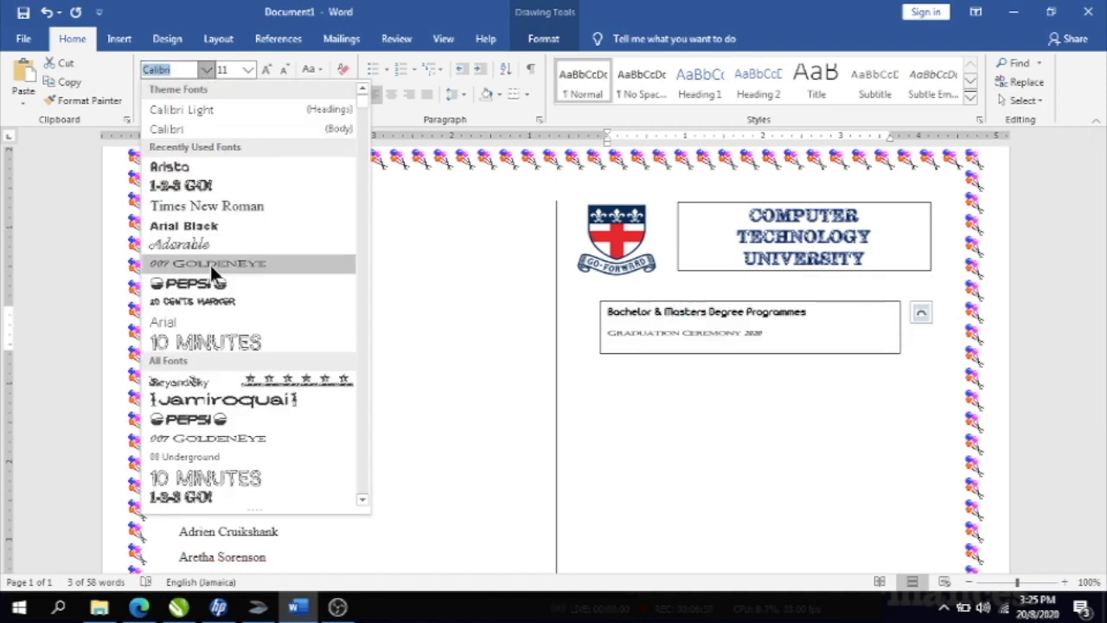
{"action": "left_click", "coordinate": [183, 240]}
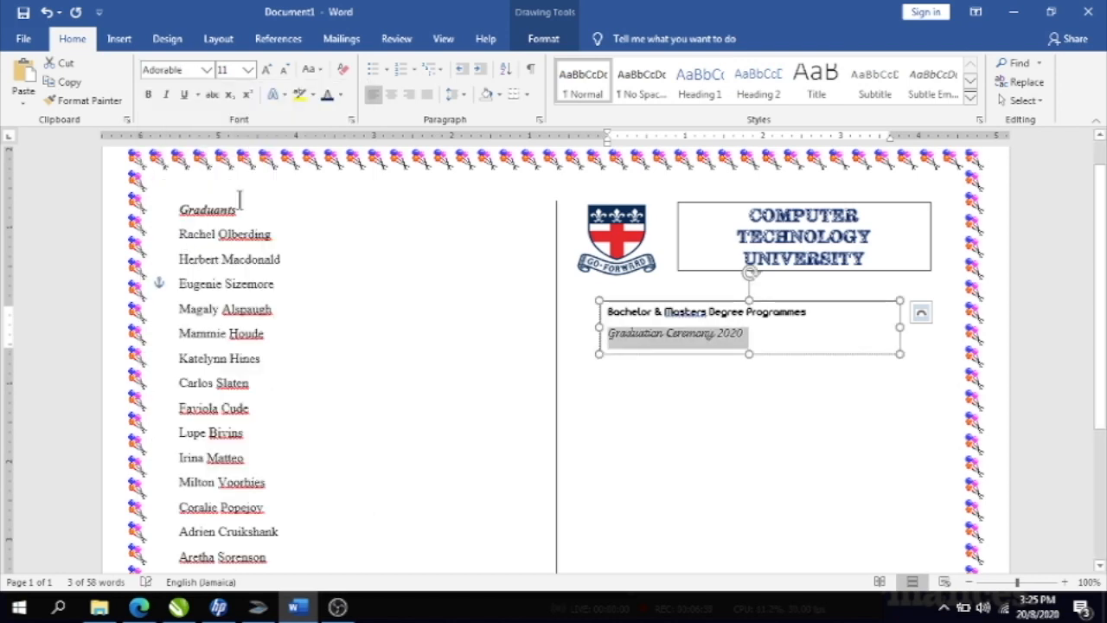
{"action": "left_click", "coordinate": [248, 69]}
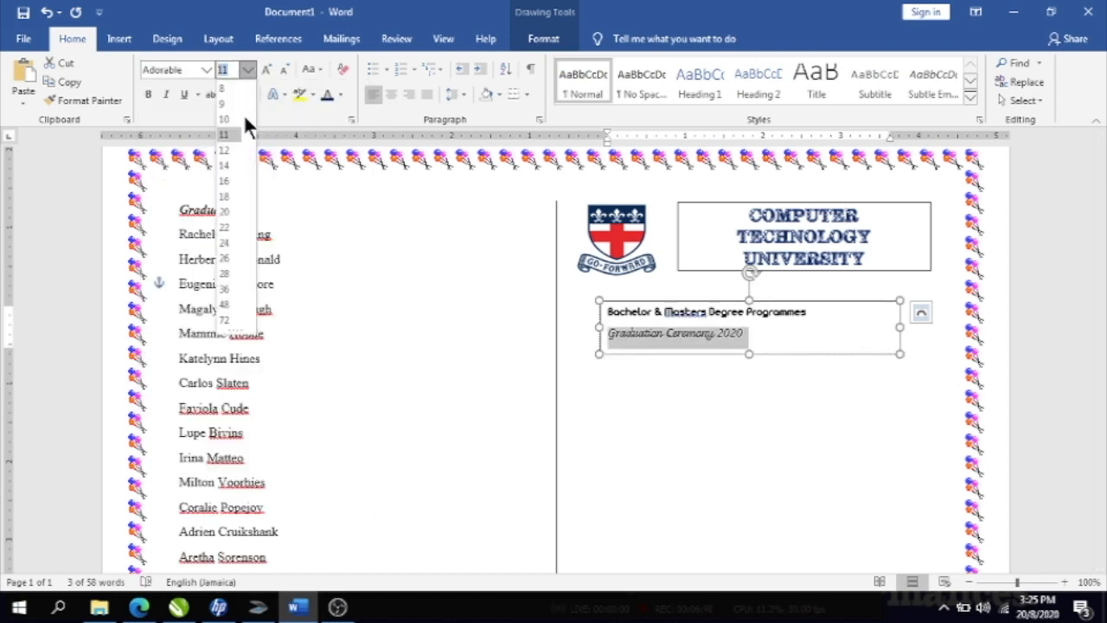
{"action": "left_click", "coordinate": [224, 275]}
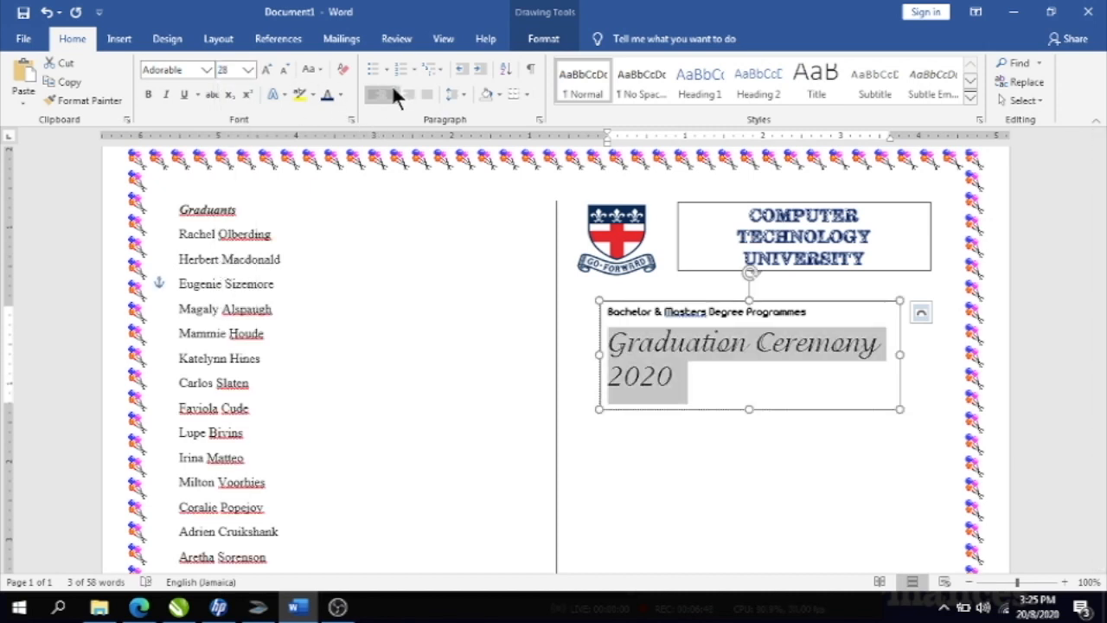
{"action": "left_click", "coordinate": [393, 90]}
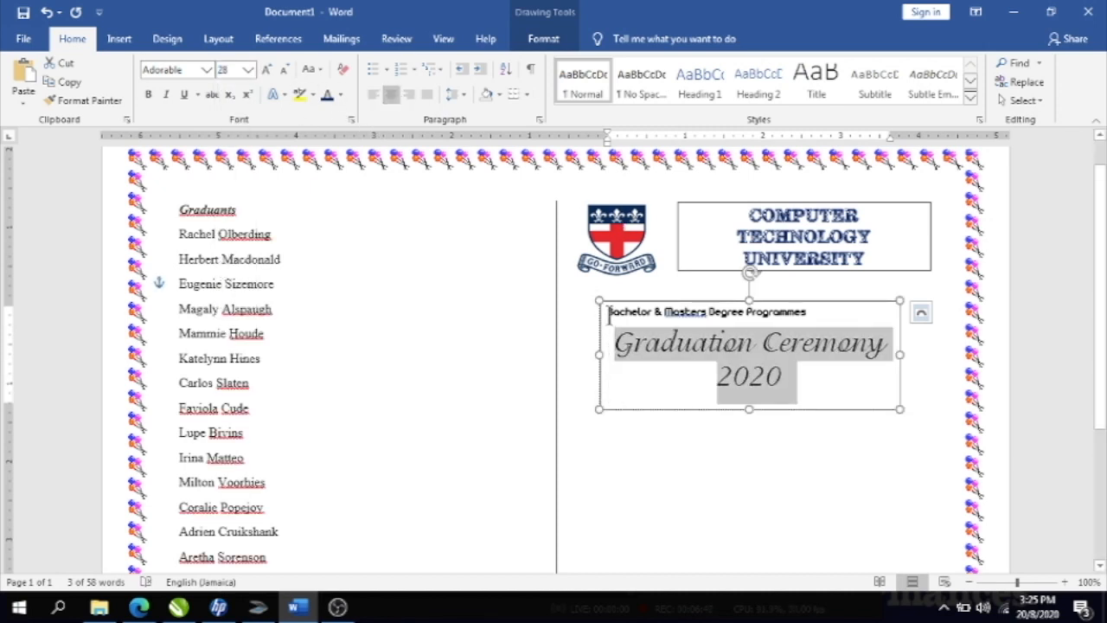
- Centre the programmes heading at size 16, widening and nudging the box so it fits one line
{"action": "left_click_drag", "start_coordinate": [610, 316], "coordinate": [809, 316]}
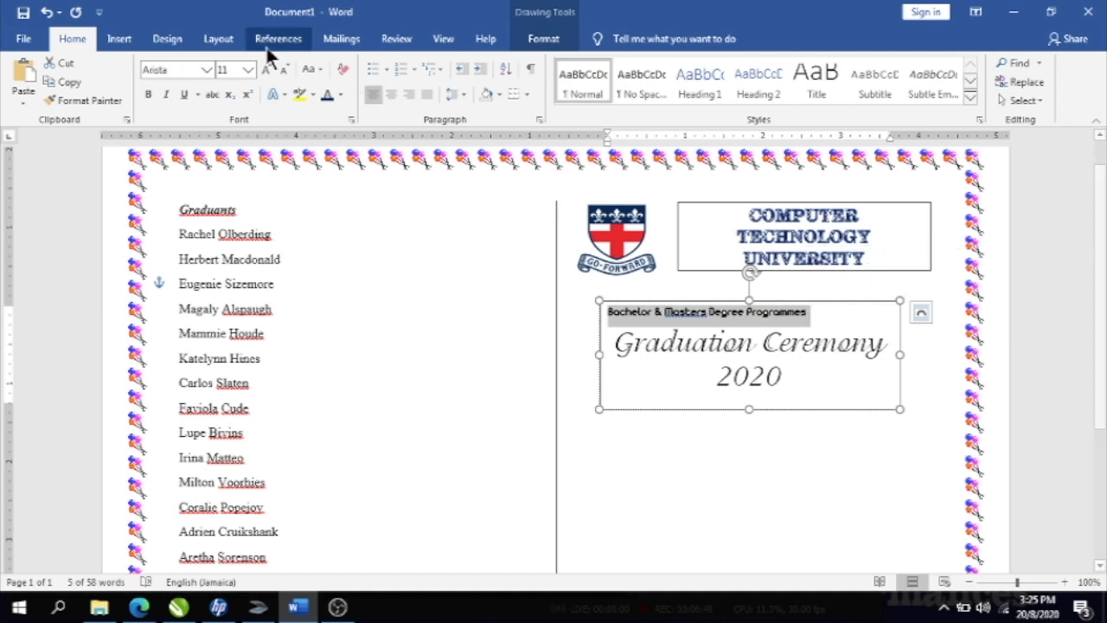
{"action": "left_click", "coordinate": [396, 96]}
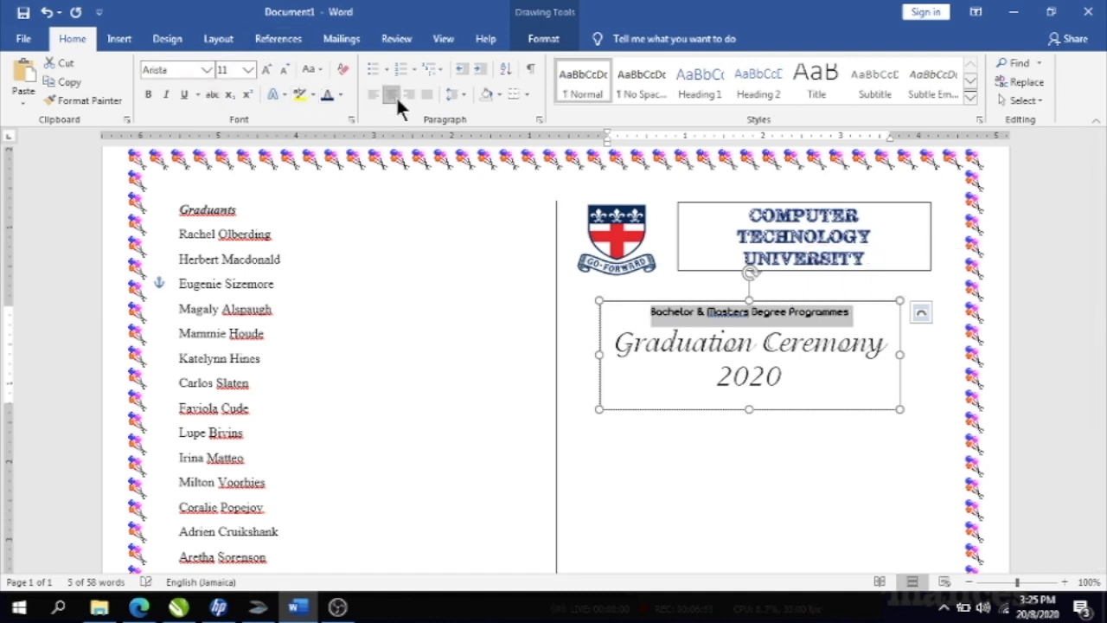
{"action": "left_click", "coordinate": [247, 70]}
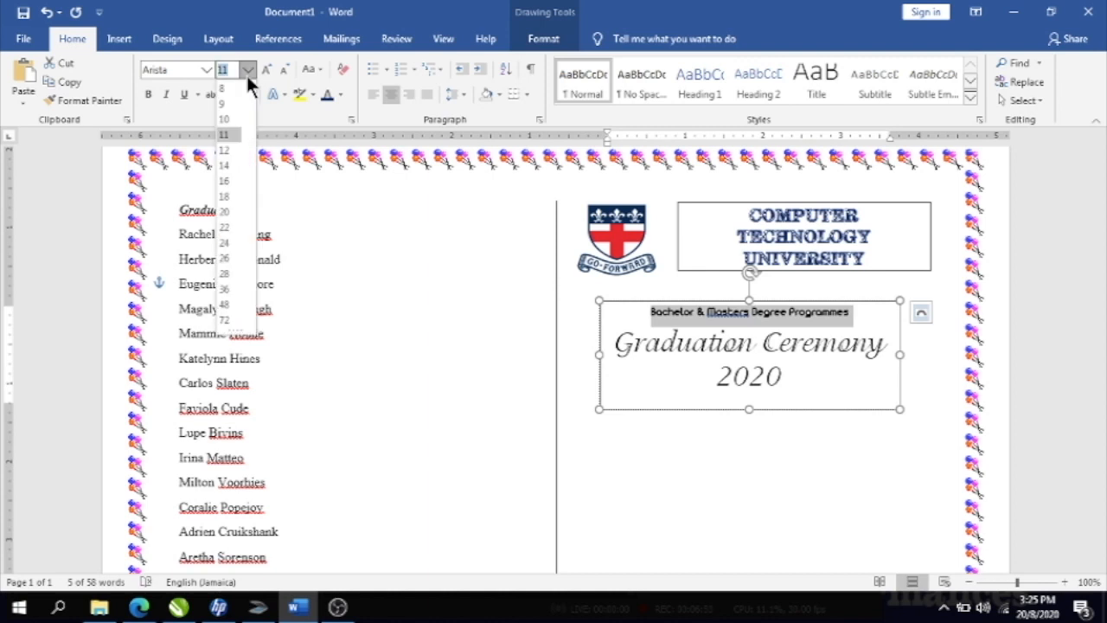
{"action": "left_click", "coordinate": [230, 181]}
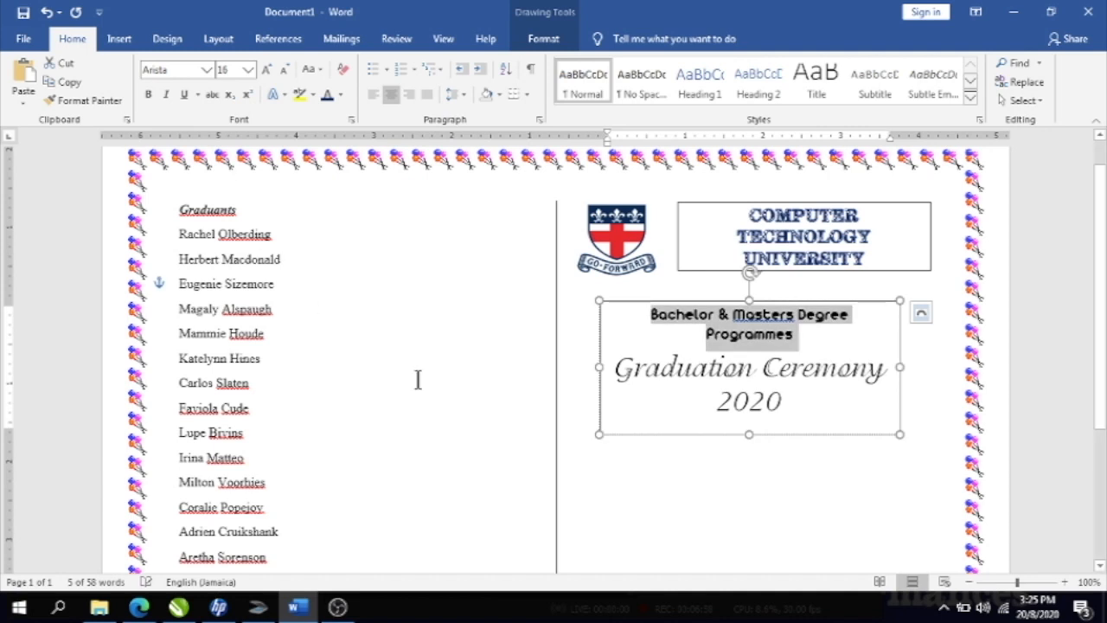
{"action": "left_click_drag", "start_coordinate": [603, 366], "coordinate": [587, 366]}
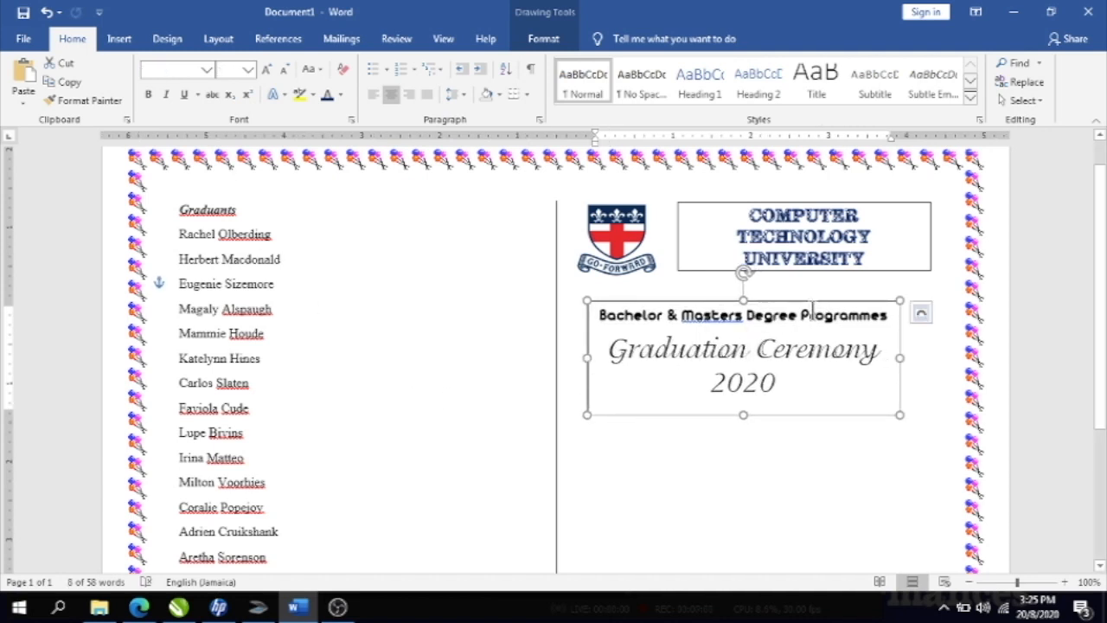
{"action": "left_click_drag", "start_coordinate": [810, 302], "coordinate": [835, 309]}
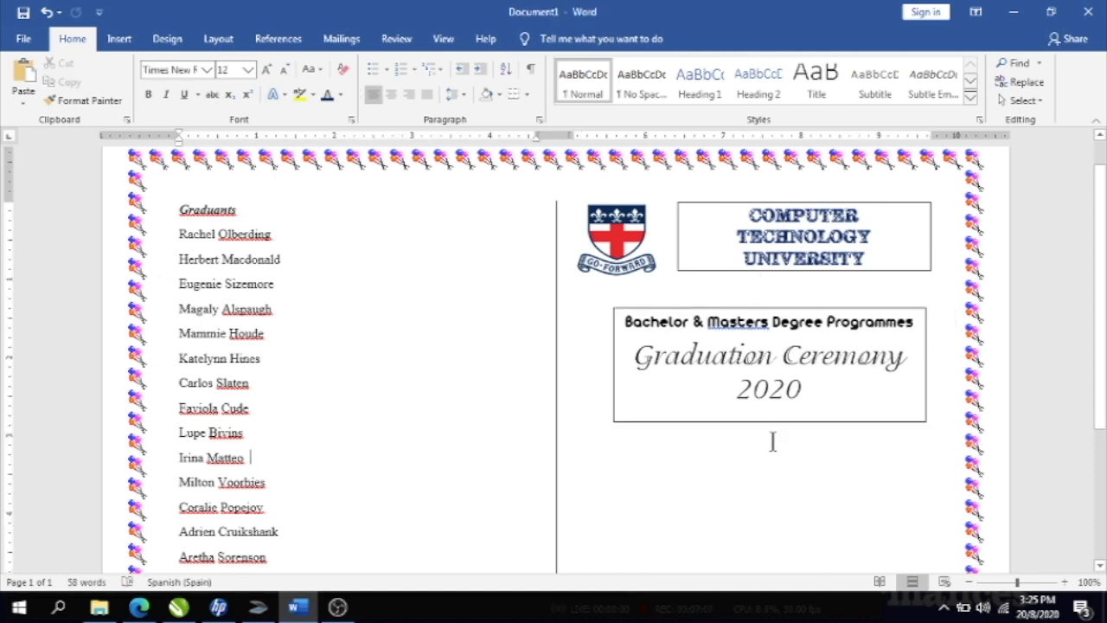
- Make the whole 'Graduation Ceremony 2020' title bold
{"action": "left_click_drag", "start_coordinate": [808, 394], "coordinate": [732, 403]}
{"action": "left_click", "coordinate": [148, 92]}
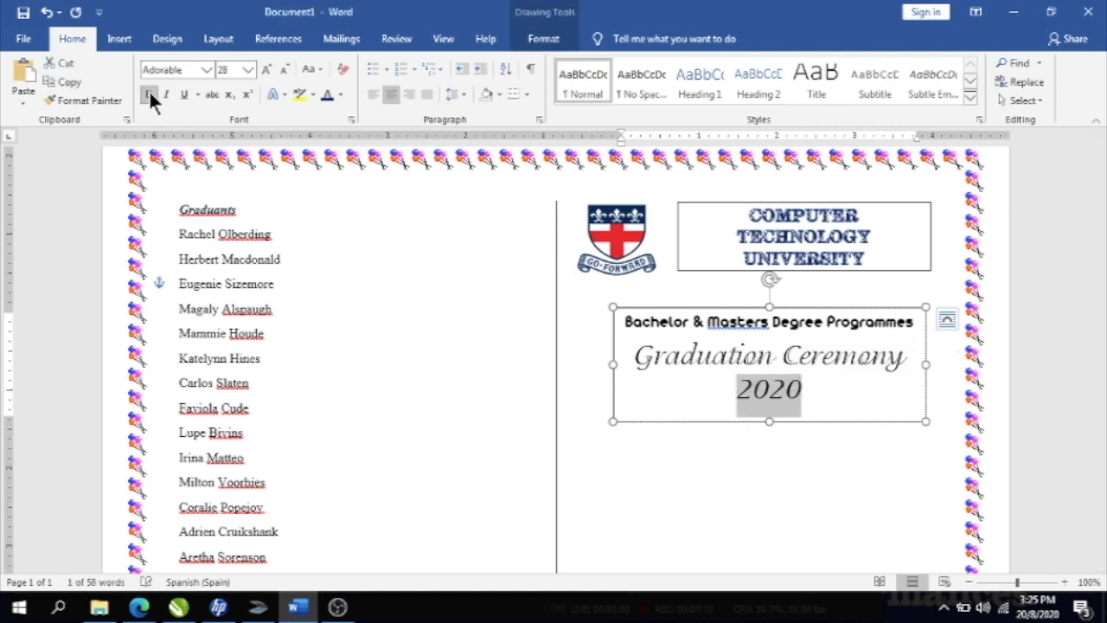
{"action": "left_click_drag", "start_coordinate": [627, 354], "coordinate": [865, 373]}
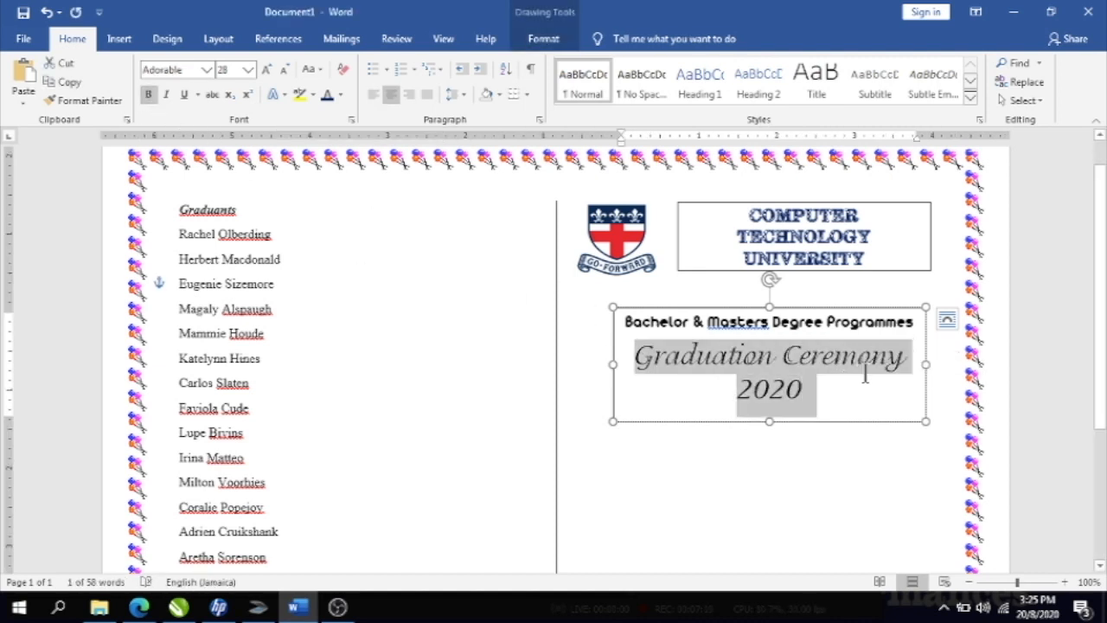
{"action": "left_click", "coordinate": [148, 93]}
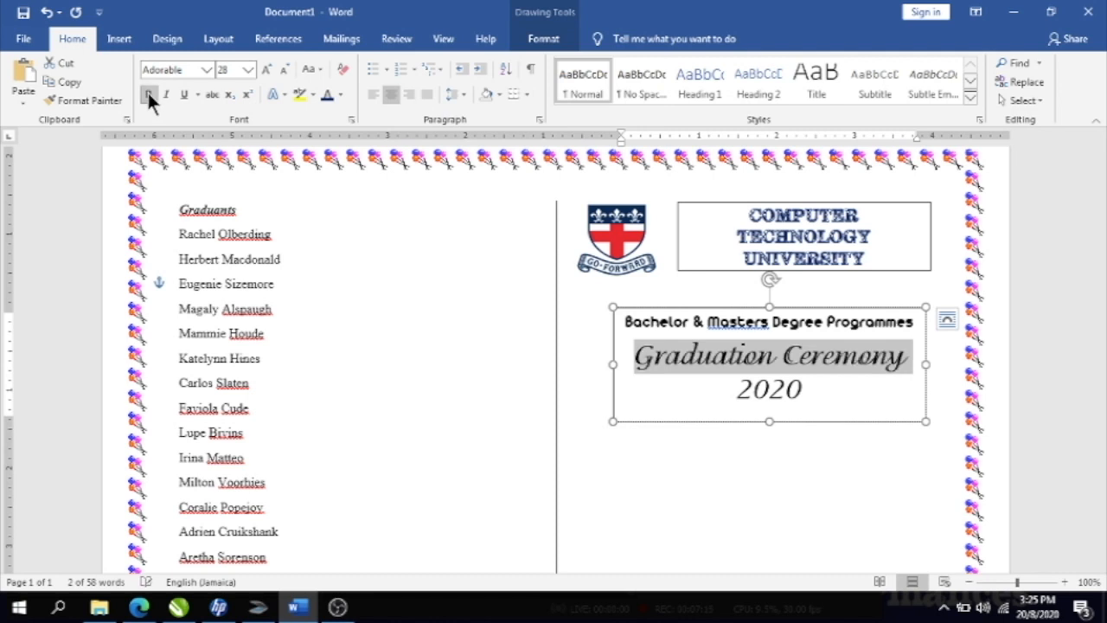
{"action": "left_click", "coordinate": [721, 490]}
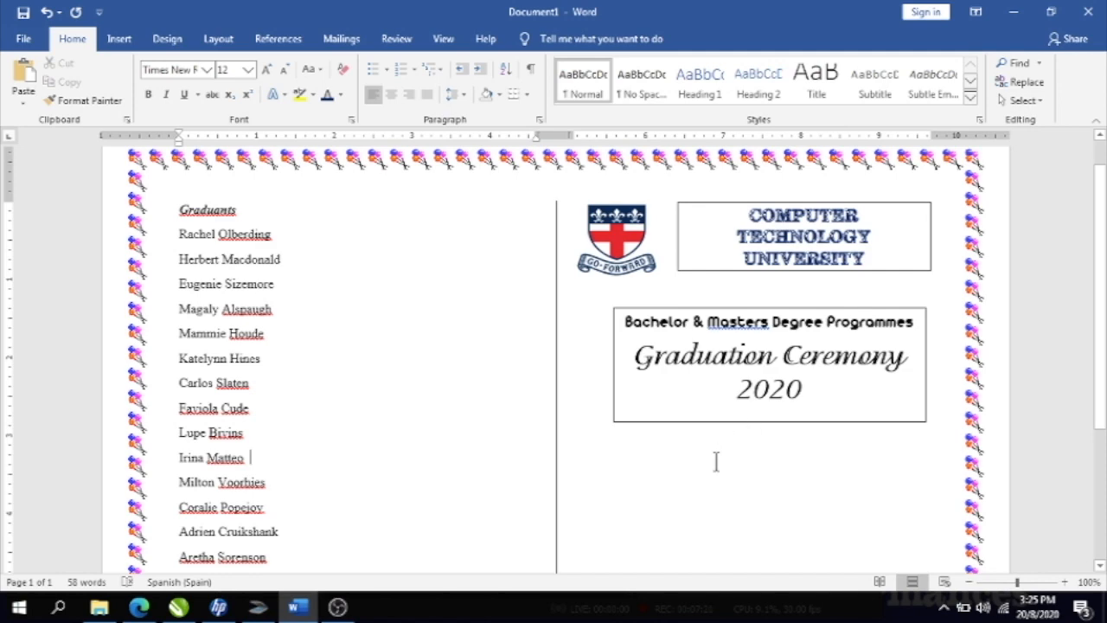
- Insert the cap-and-diploma clip art from a Bing online picture search for 'graduation hat'
{"action": "left_click_drag", "start_coordinate": [1100, 354], "coordinate": [1100, 478]}
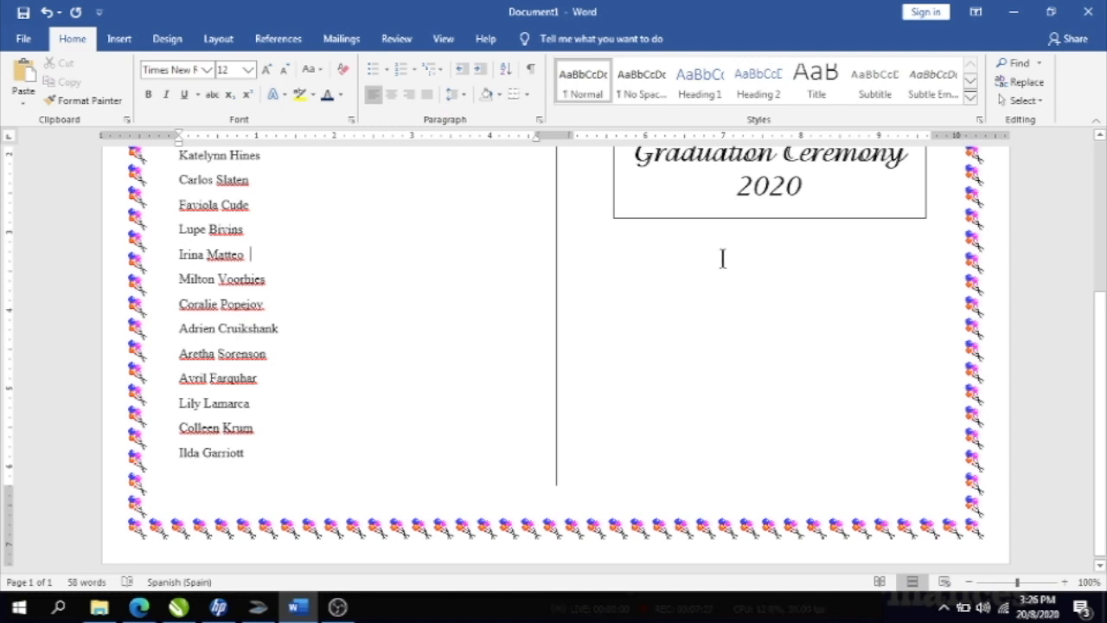
{"action": "left_click", "coordinate": [117, 37]}
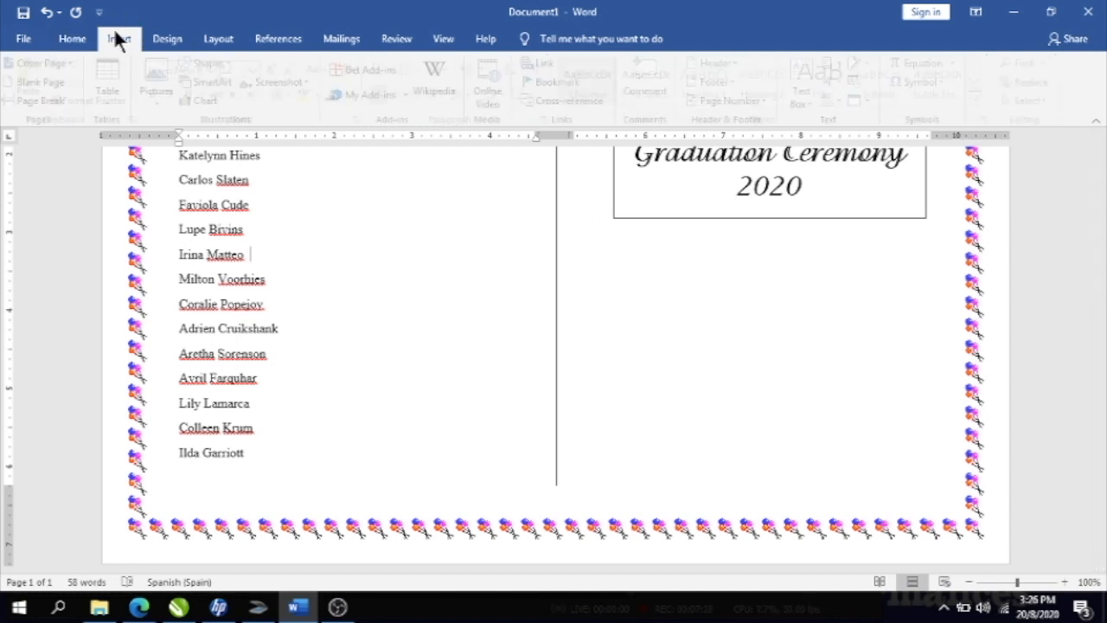
{"action": "left_click", "coordinate": [163, 82]}
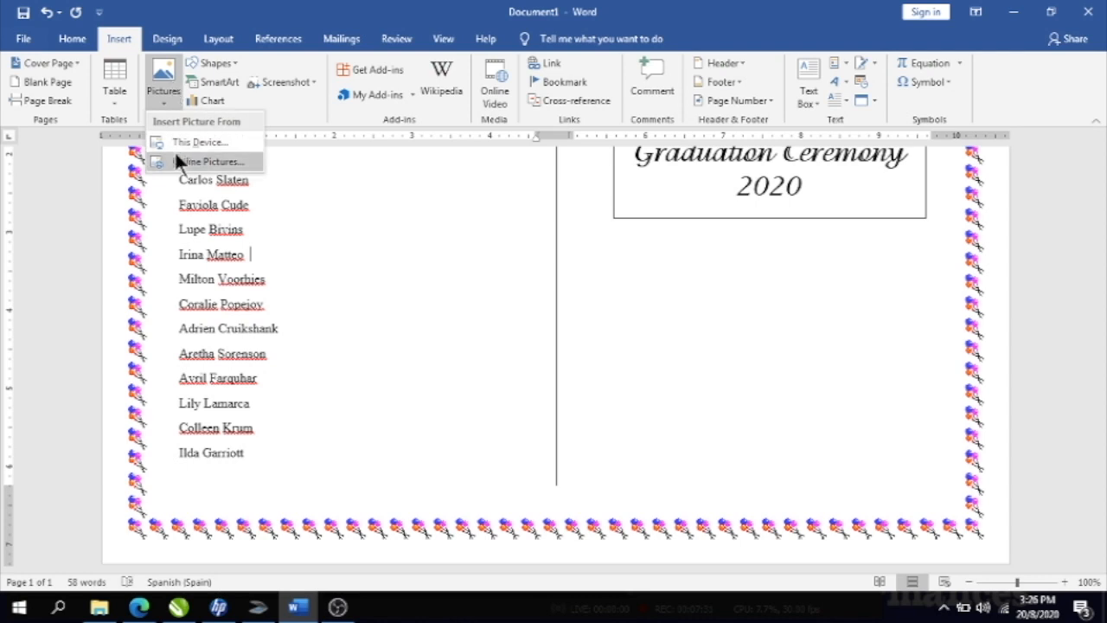
{"action": "left_click", "coordinate": [185, 165]}
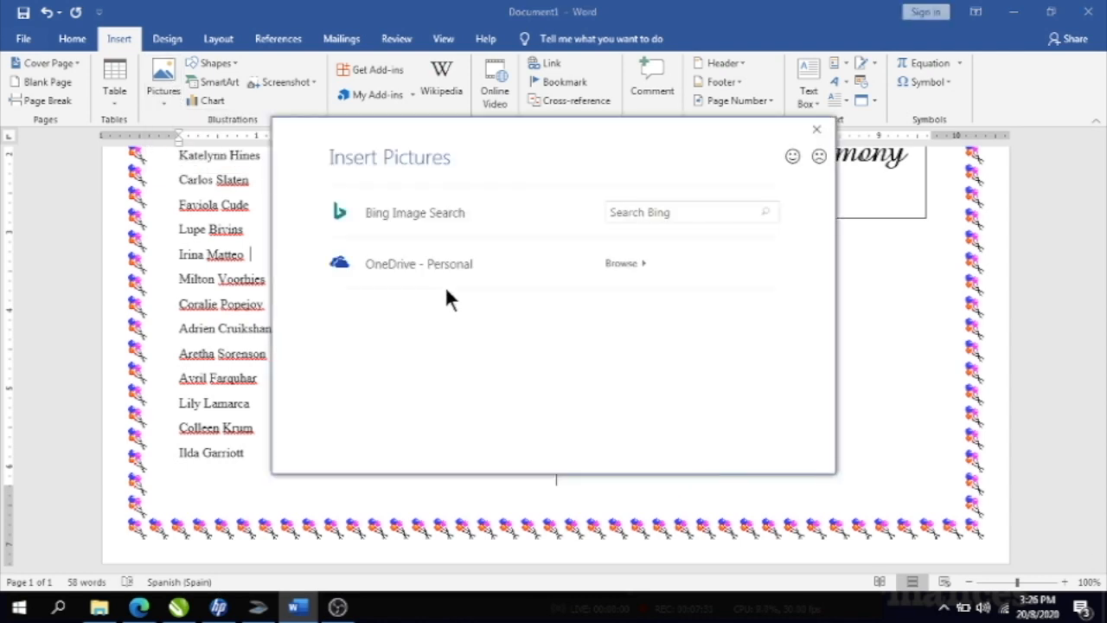
{"action": "left_click", "coordinate": [634, 214]}
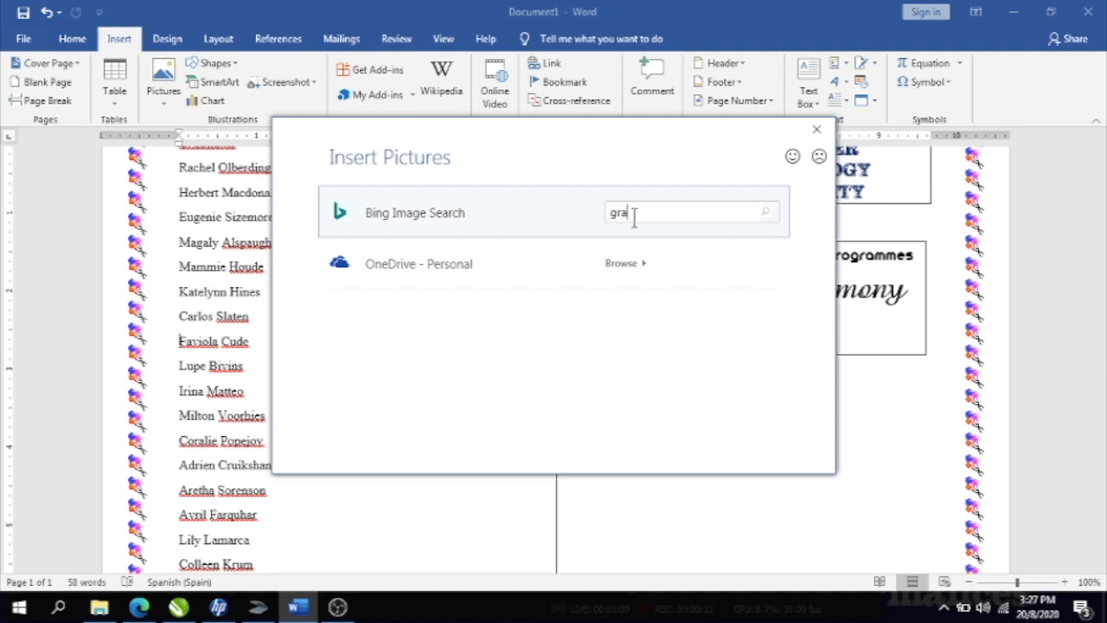
{"action": "type", "text": "graduation hate"}
{"action": "key", "text": "Return"}
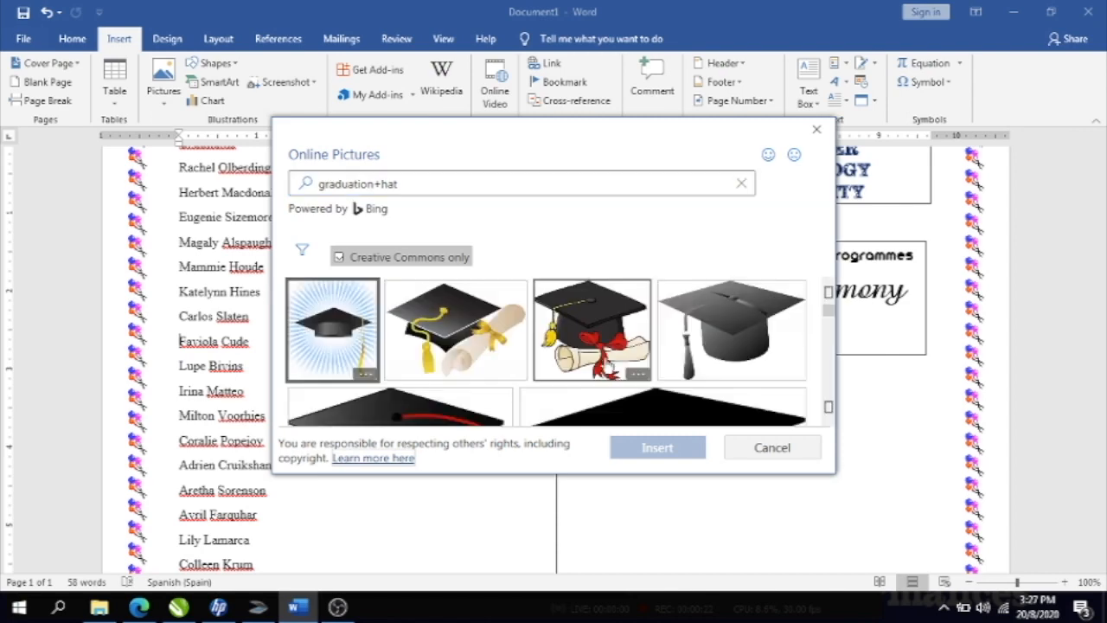
{"action": "left_click", "coordinate": [452, 322]}
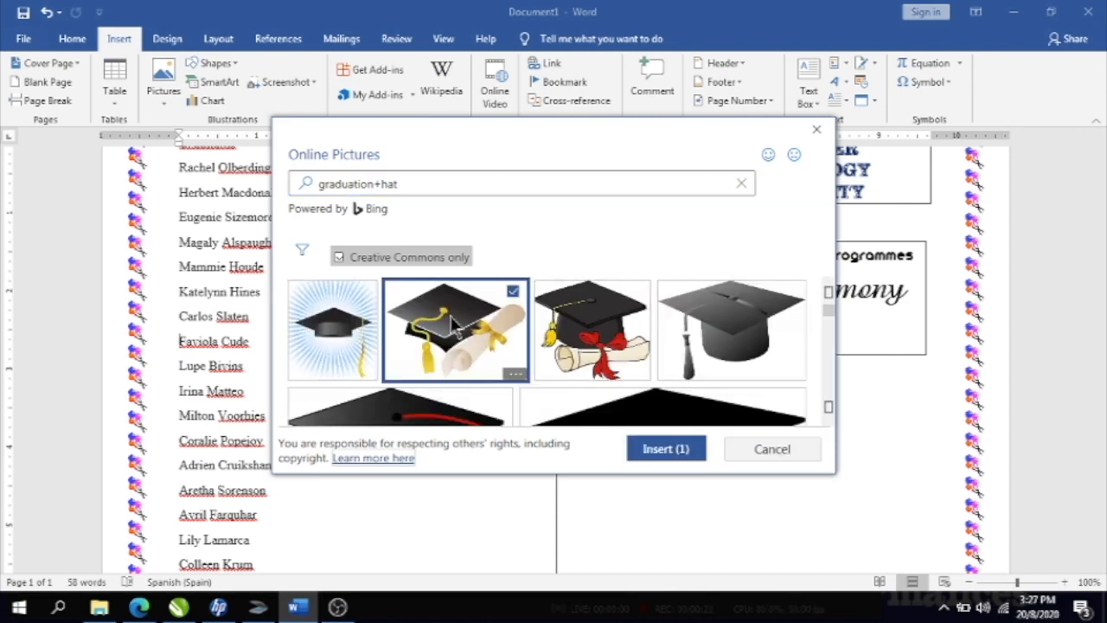
{"action": "left_click", "coordinate": [635, 445]}
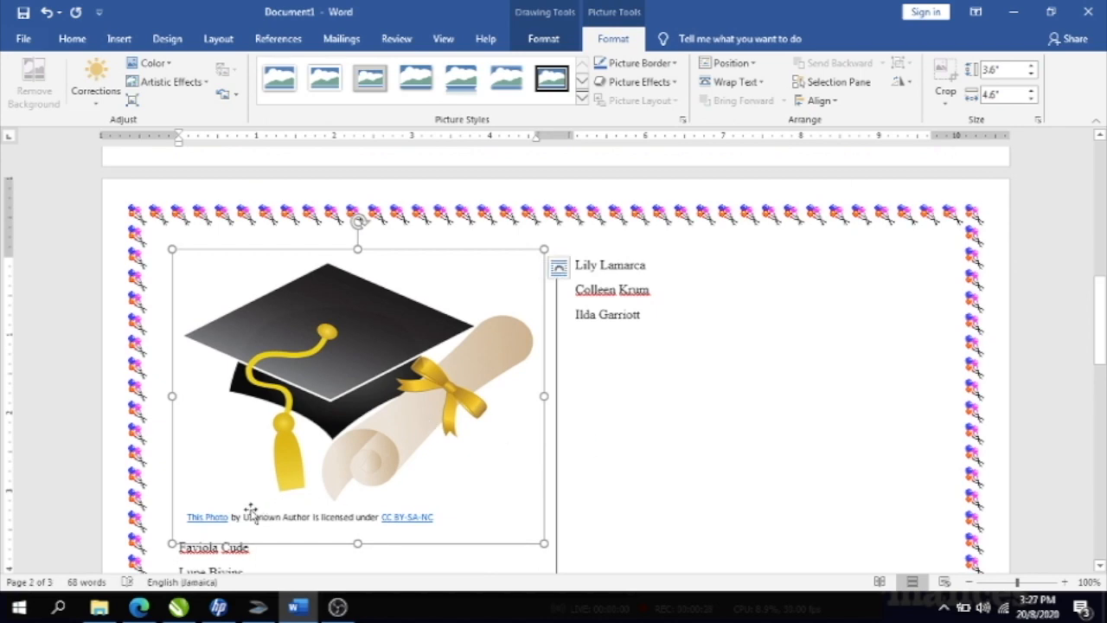
- Delete the picture's licence caption box
{"action": "left_click", "coordinate": [253, 514]}
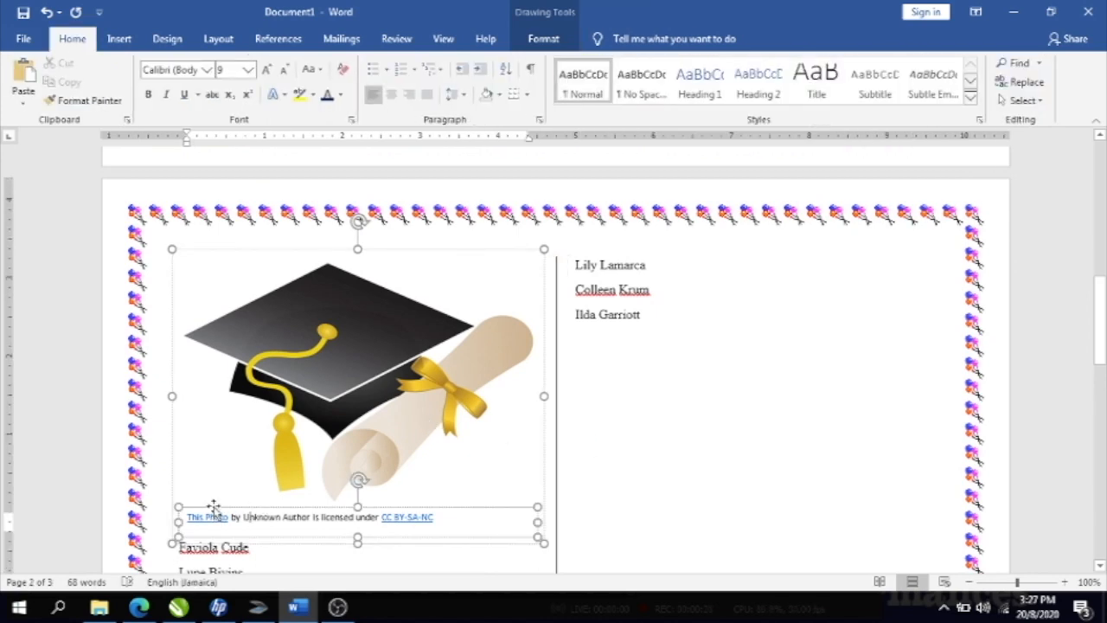
{"action": "left_click", "coordinate": [213, 505]}
{"action": "key", "text": "Delete"}
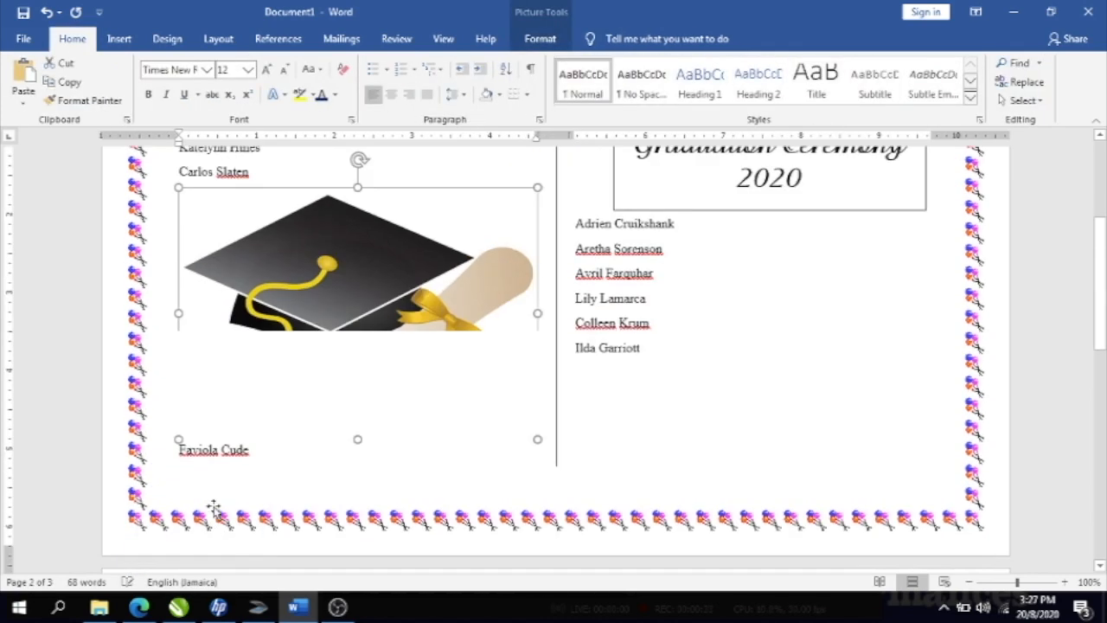
- Shrink the cap picture to about 60%, set Square wrapping, and move it below the title box
{"action": "scroll", "coordinate": [215, 498], "scroll_direction": "up", "scroll_amount": 1}
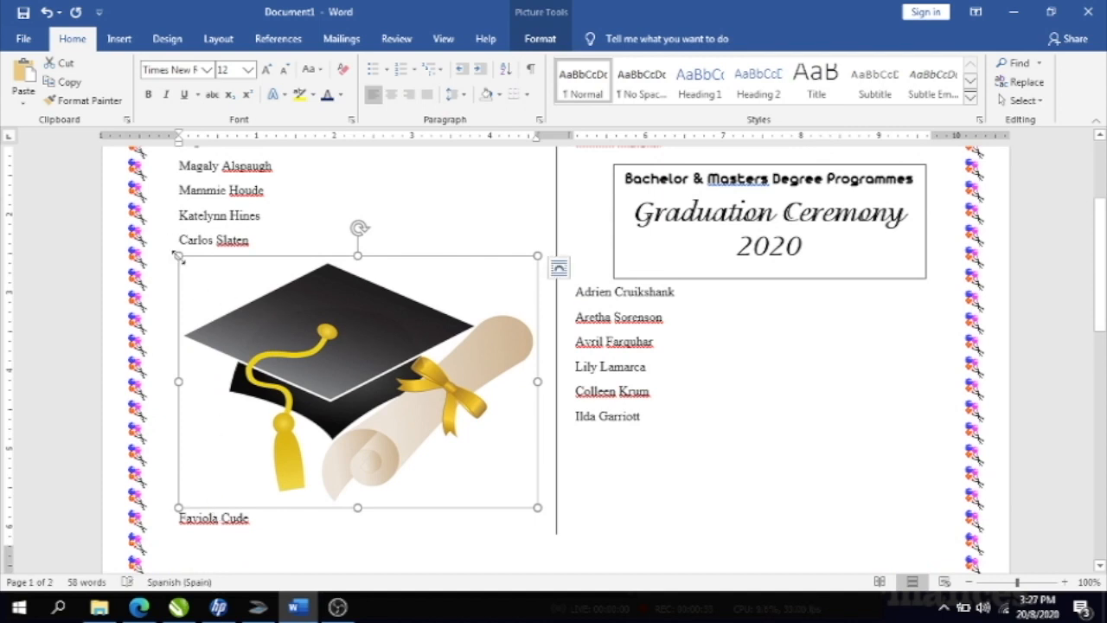
{"action": "left_click_drag", "start_coordinate": [178, 256], "coordinate": [358, 358]}
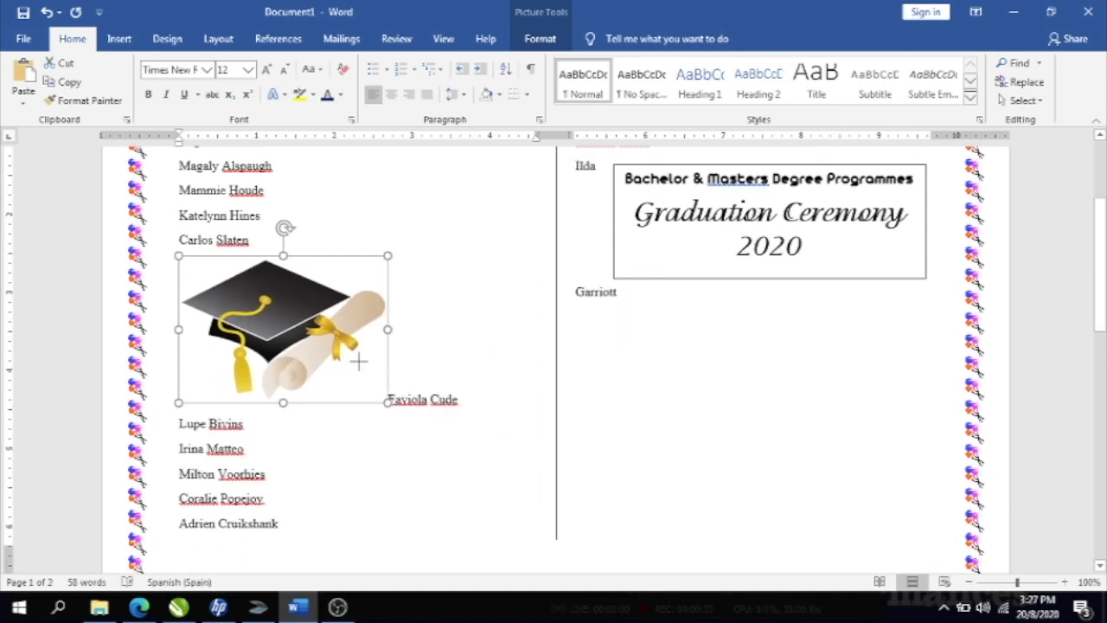
{"action": "right_click", "coordinate": [334, 356]}
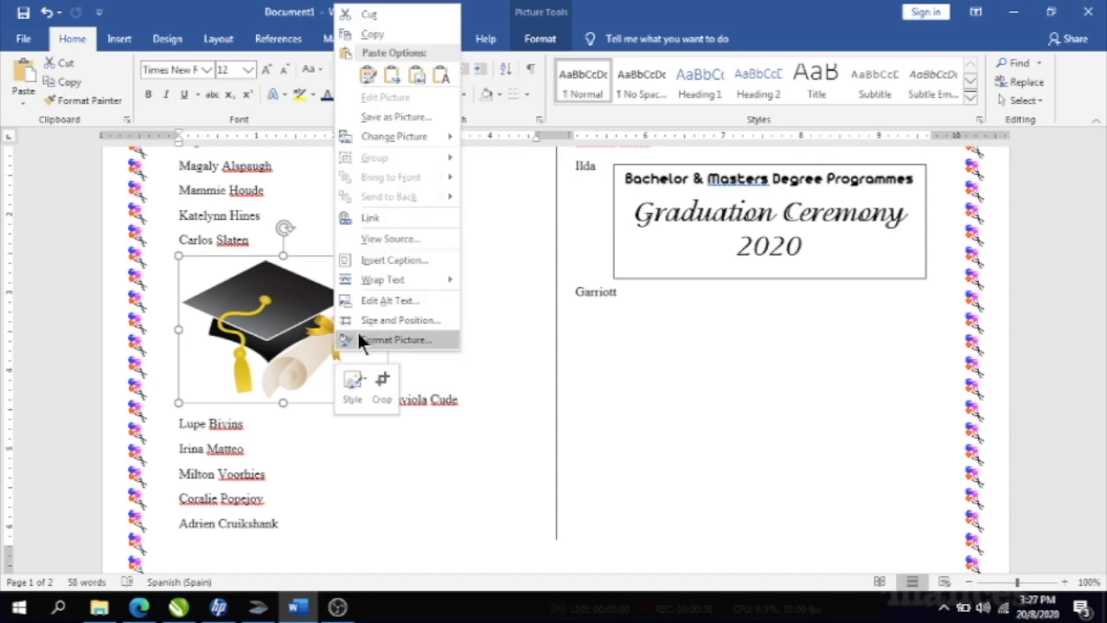
{"action": "mouse_move", "coordinate": [405, 279]}
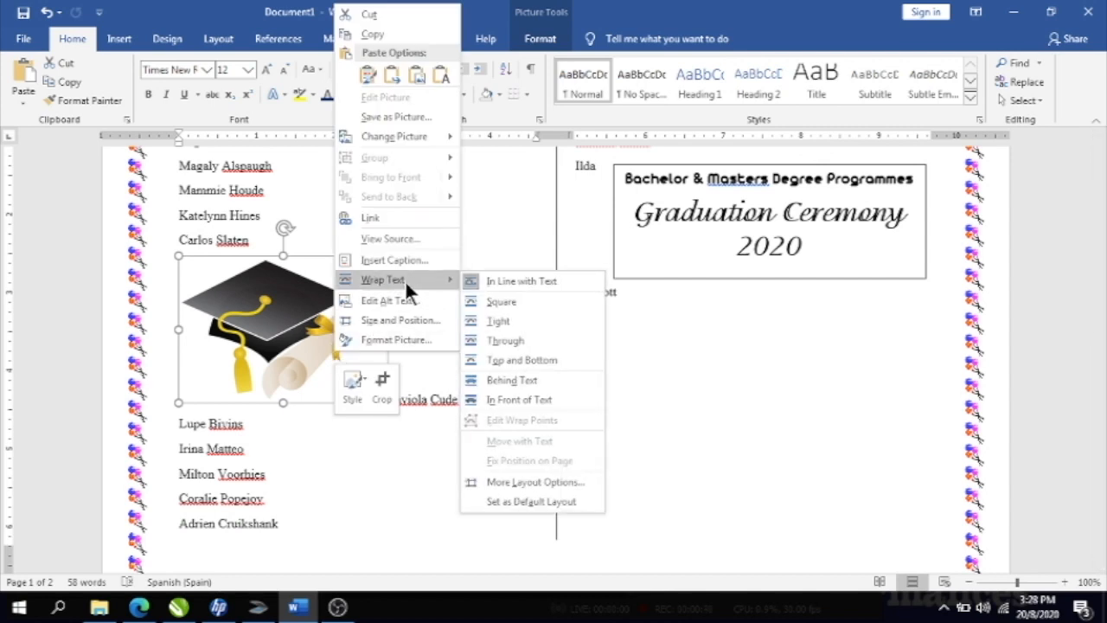
{"action": "left_click", "coordinate": [511, 301]}
{"action": "left_click_drag", "start_coordinate": [318, 313], "coordinate": [801, 351]}
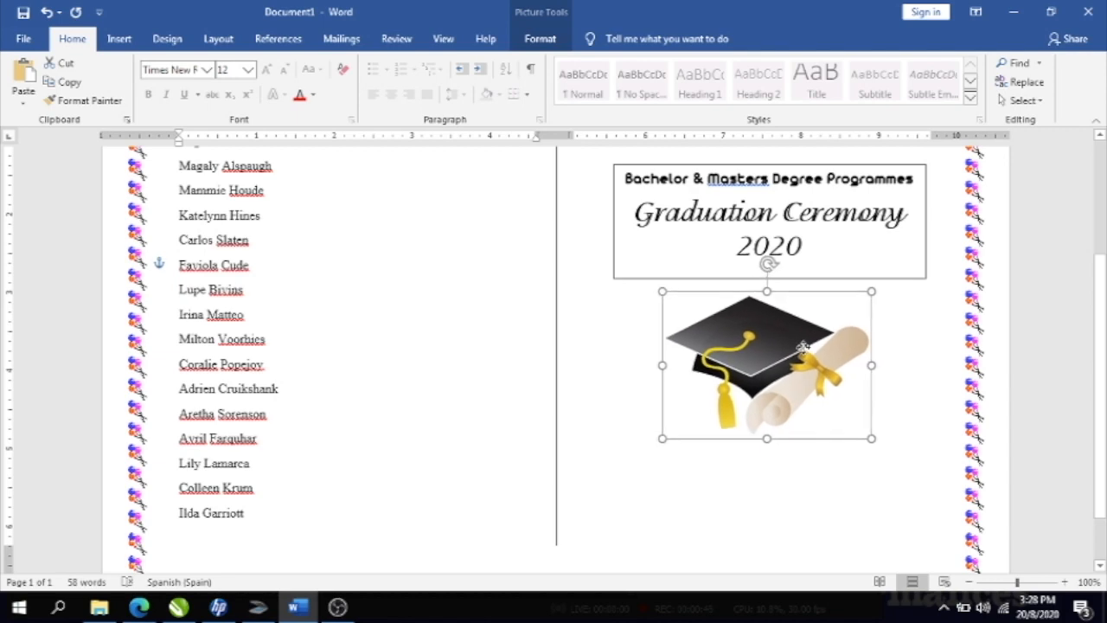
{"action": "left_click", "coordinate": [706, 497]}
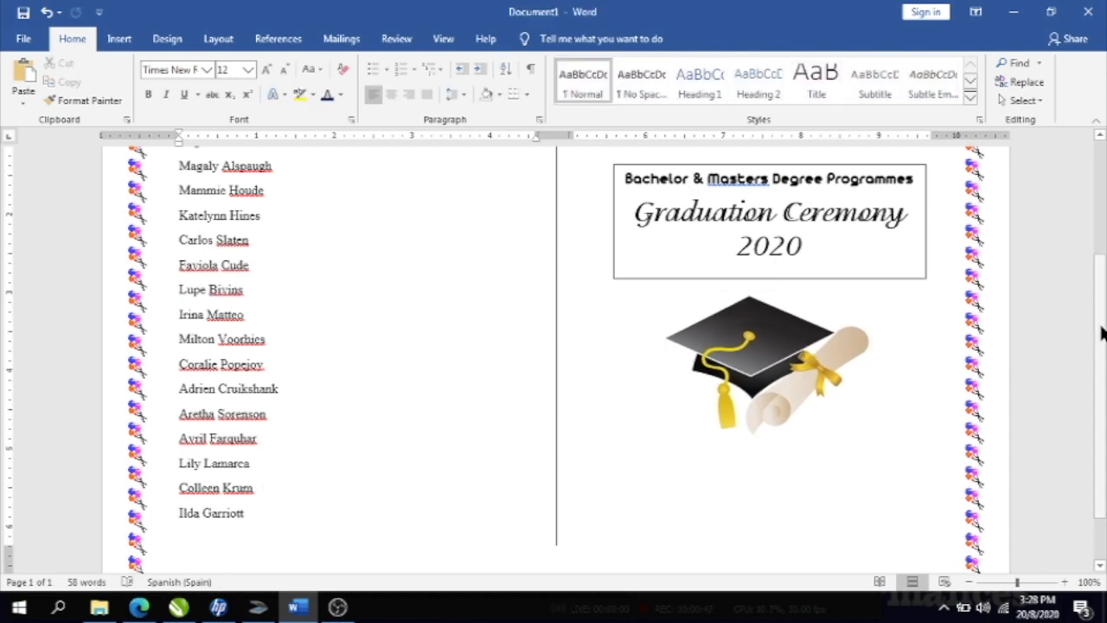
- Scroll over the first page to check the layout, then bring up the Insert features
{"action": "left_click_drag", "start_coordinate": [1102, 321], "coordinate": [1097, 370]}
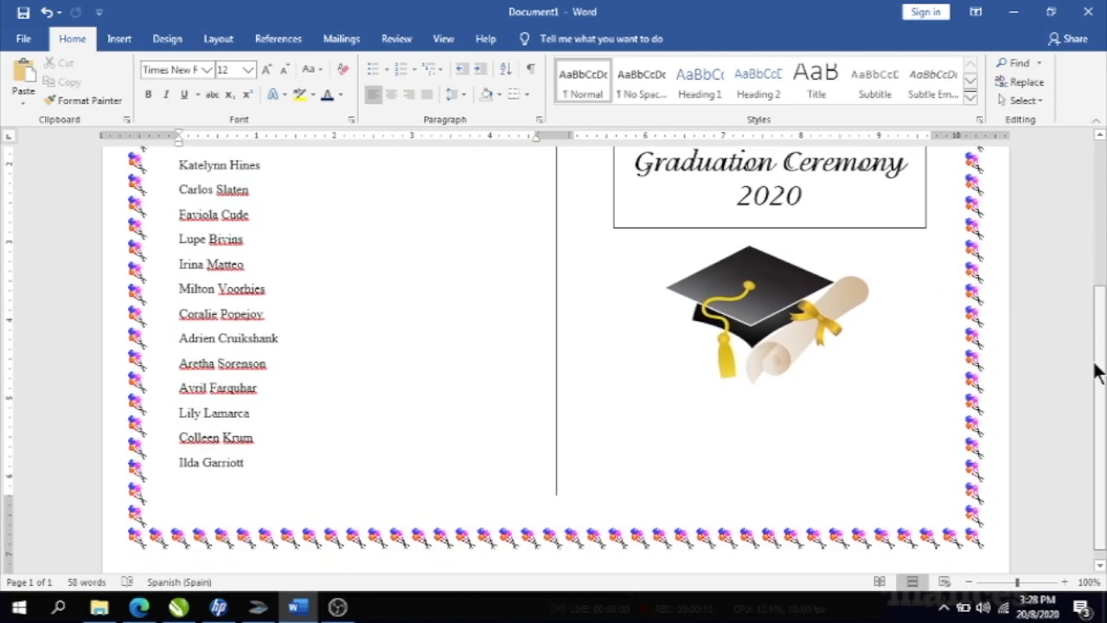
{"action": "left_click_drag", "start_coordinate": [1097, 370], "coordinate": [1096, 370]}
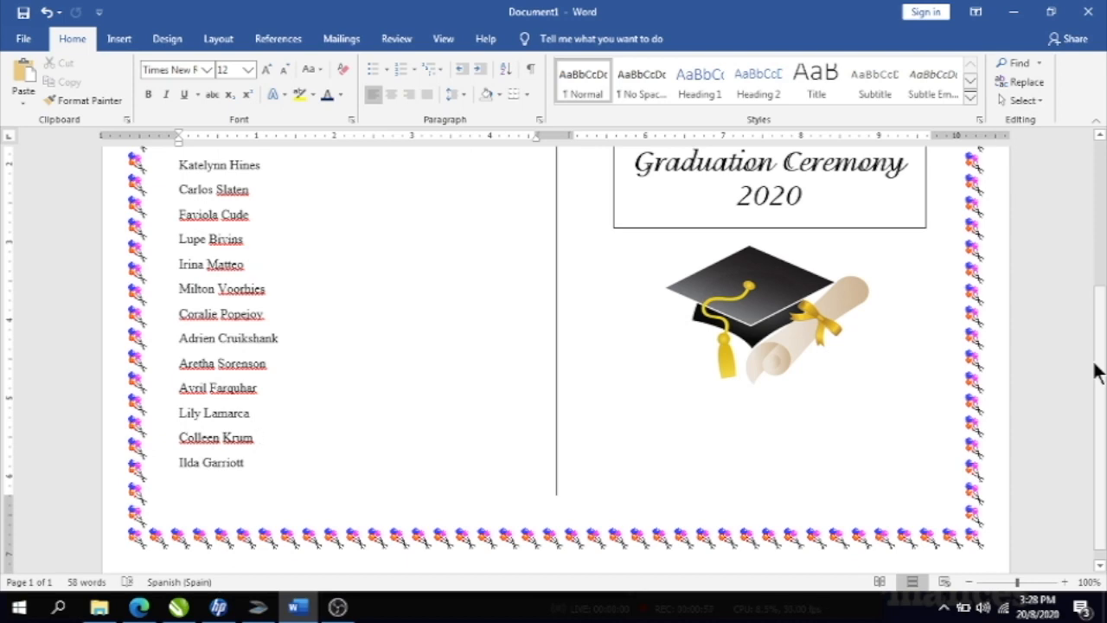
{"action": "left_click_drag", "start_coordinate": [1097, 370], "coordinate": [1086, 241]}
{"action": "scroll", "coordinate": [1076, 277], "scroll_direction": "down", "scroll_amount": 4}
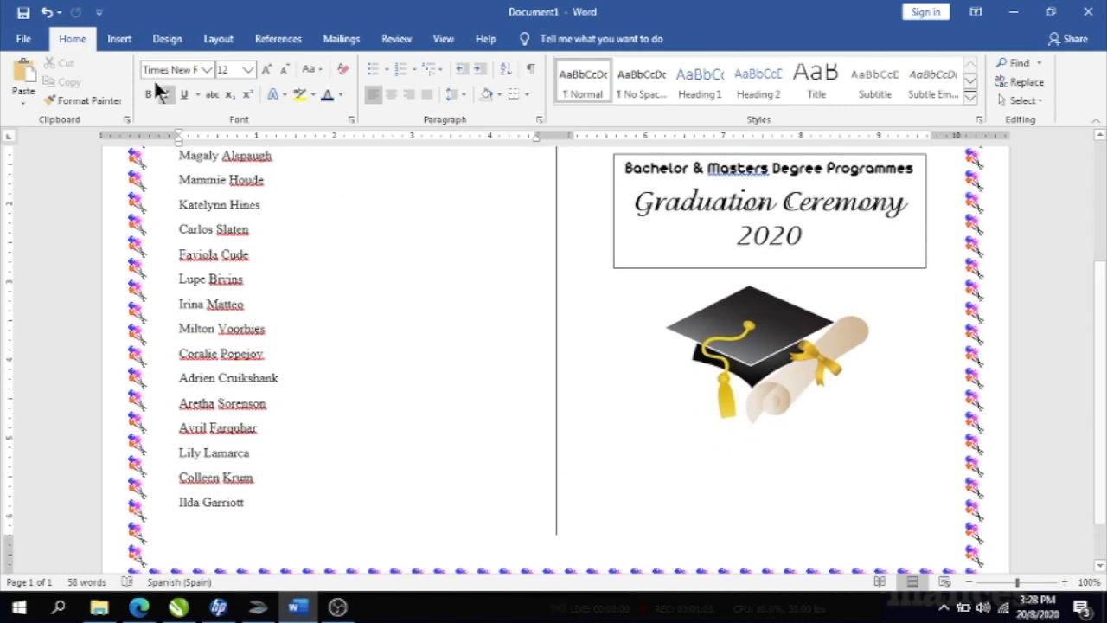
{"action": "left_click", "coordinate": [118, 39]}
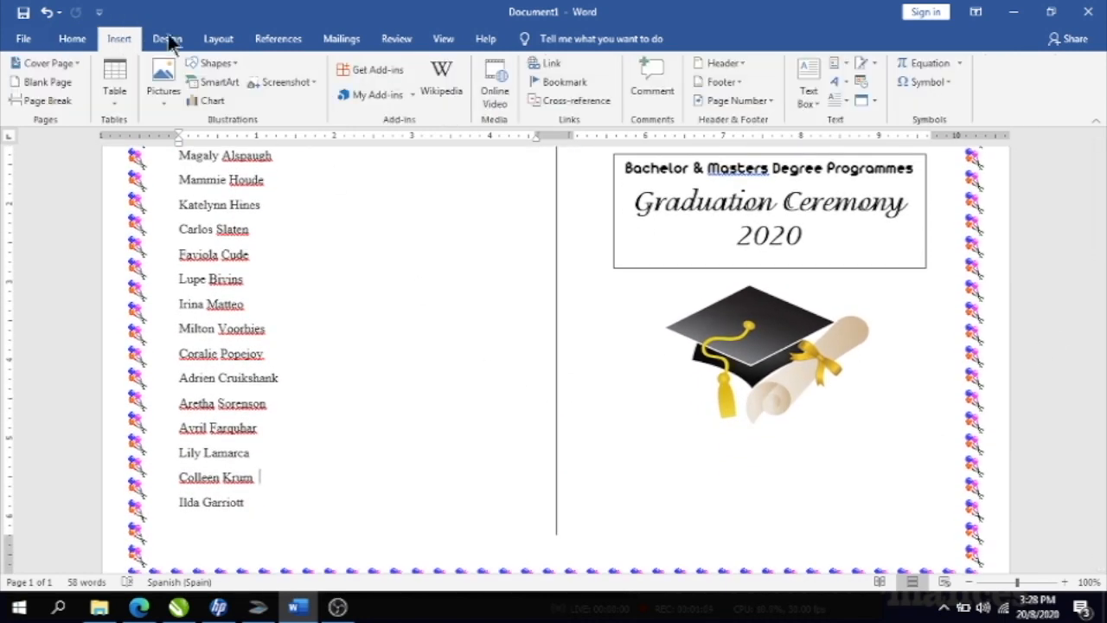
- Add a Simple Text Box under the cap picture and select its placeholder quote text
{"action": "left_click", "coordinate": [808, 90]}
{"action": "left_click", "coordinate": [768, 160]}
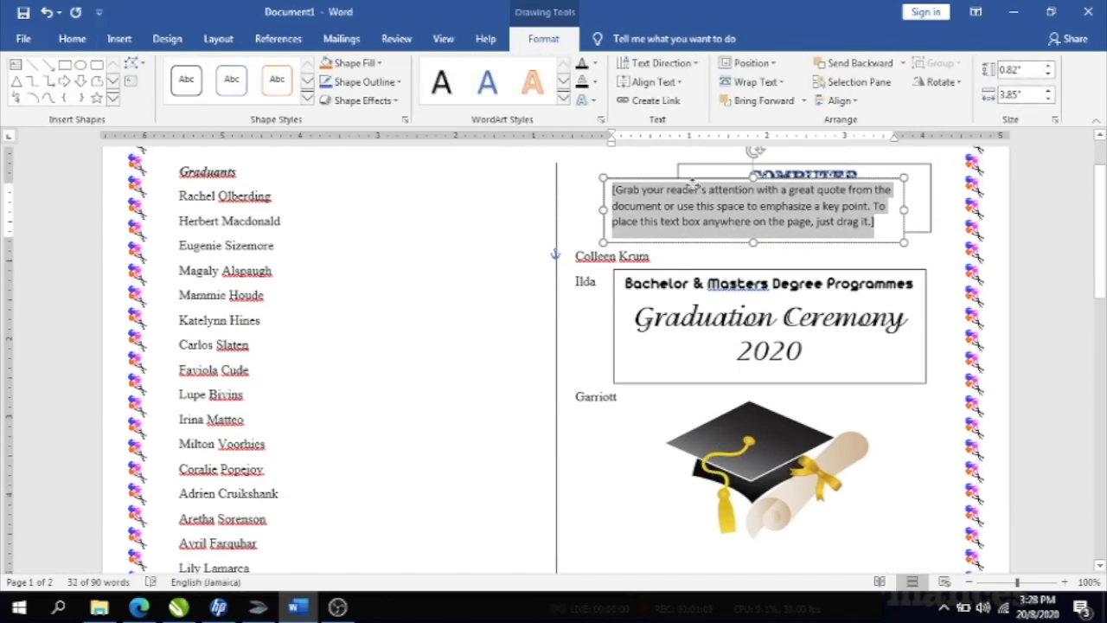
{"action": "left_click_drag", "start_coordinate": [701, 186], "coordinate": [704, 567]}
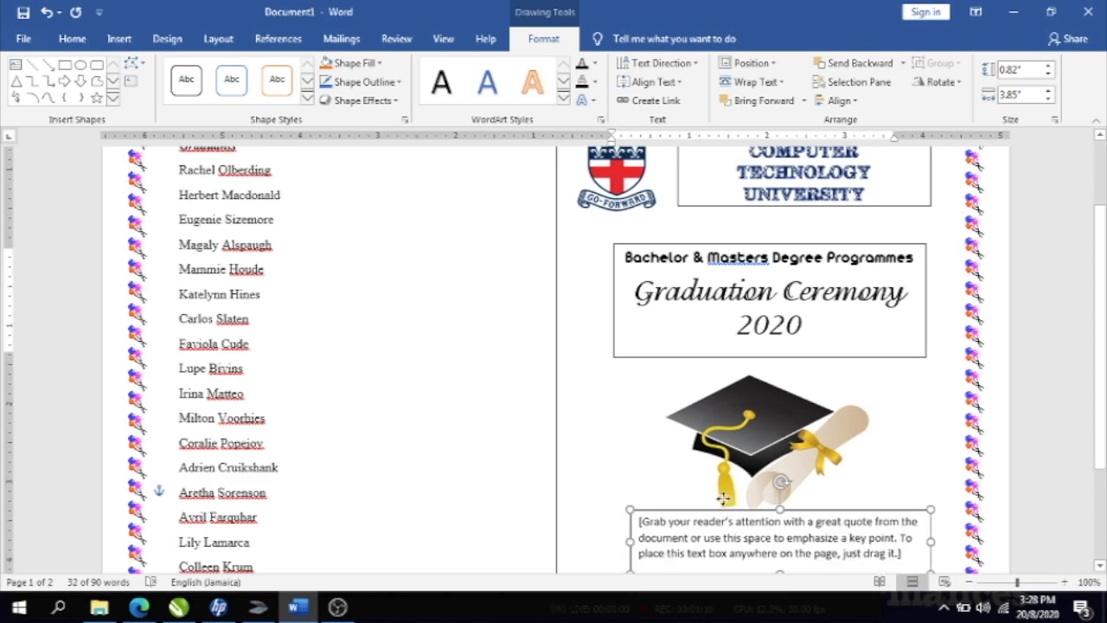
{"action": "left_click_drag", "start_coordinate": [701, 523], "coordinate": [701, 522]}
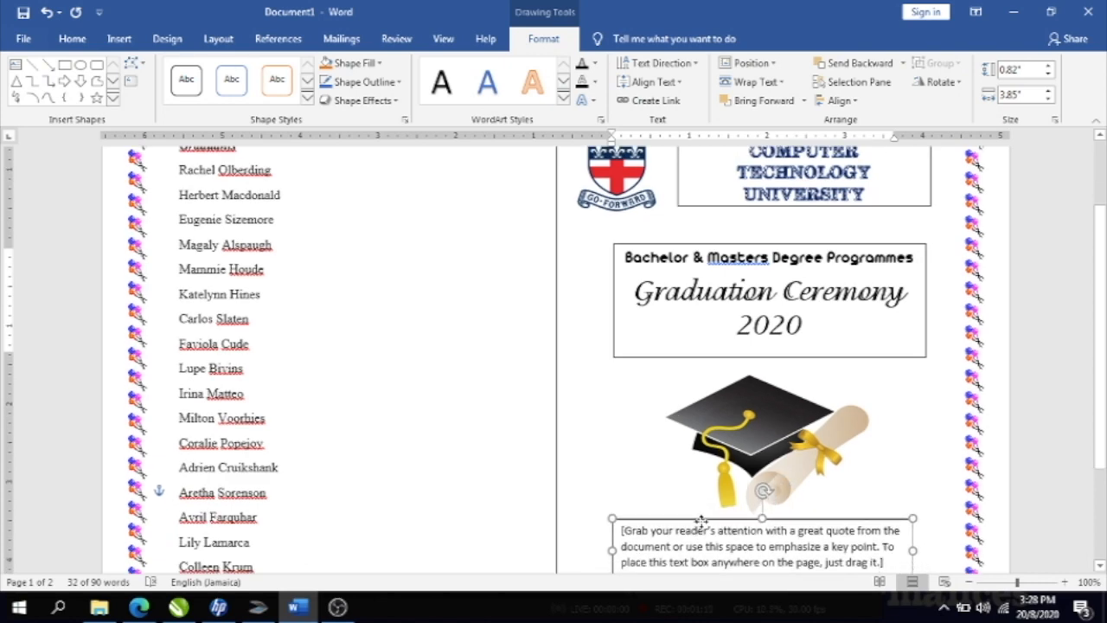
{"action": "scroll", "coordinate": [1099, 363], "scroll_direction": "down", "scroll_amount": 1}
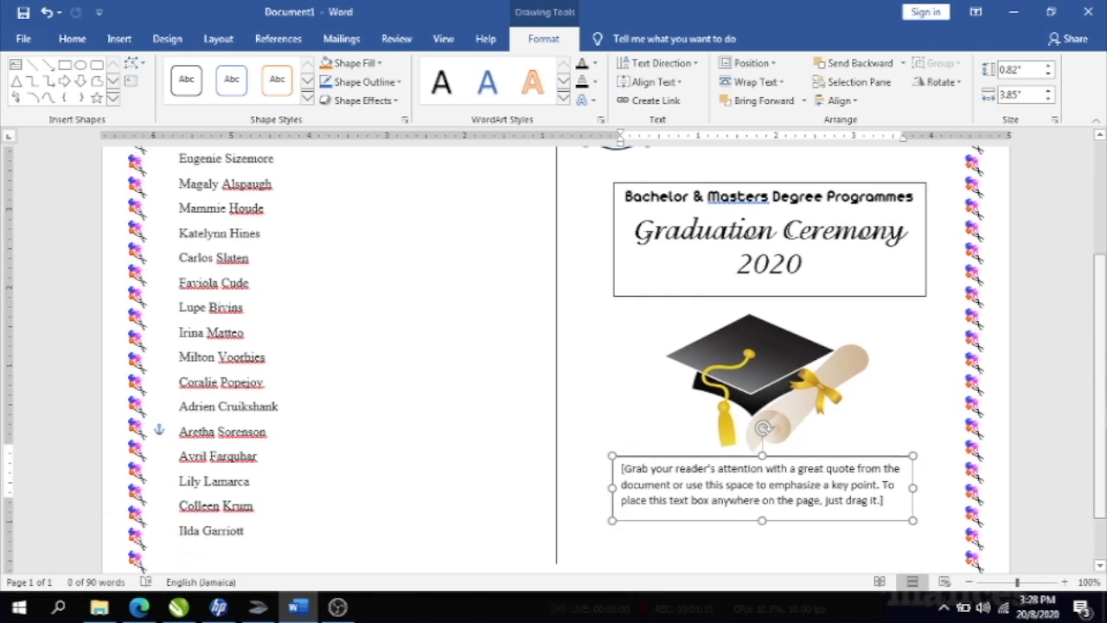
{"action": "scroll", "coordinate": [785, 470], "scroll_direction": "down", "scroll_amount": 1}
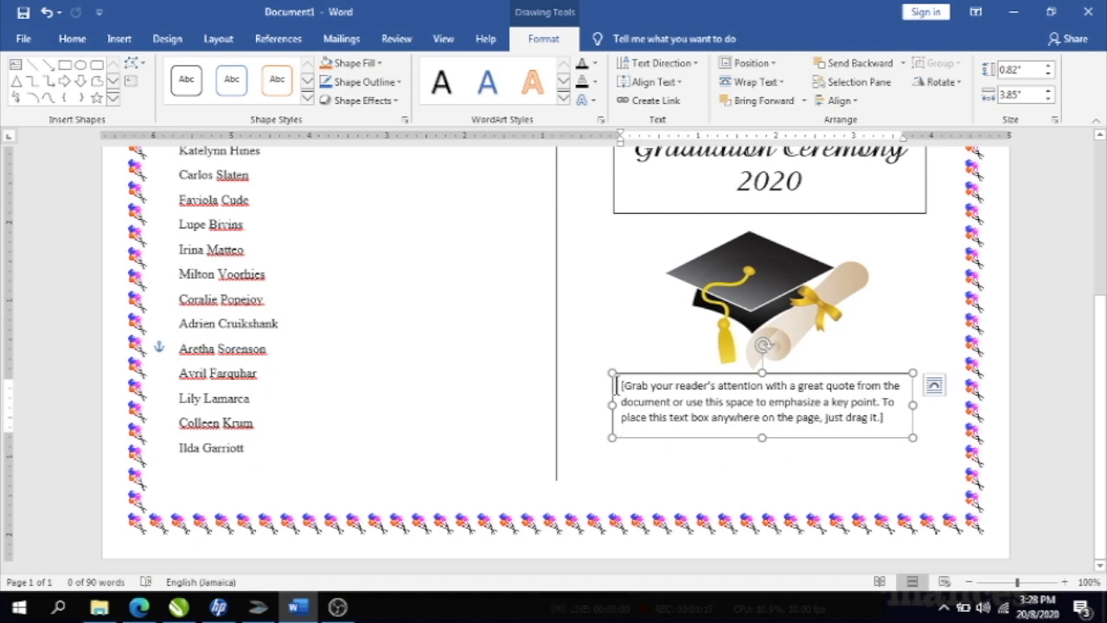
{"action": "left_click", "coordinate": [616, 386]}
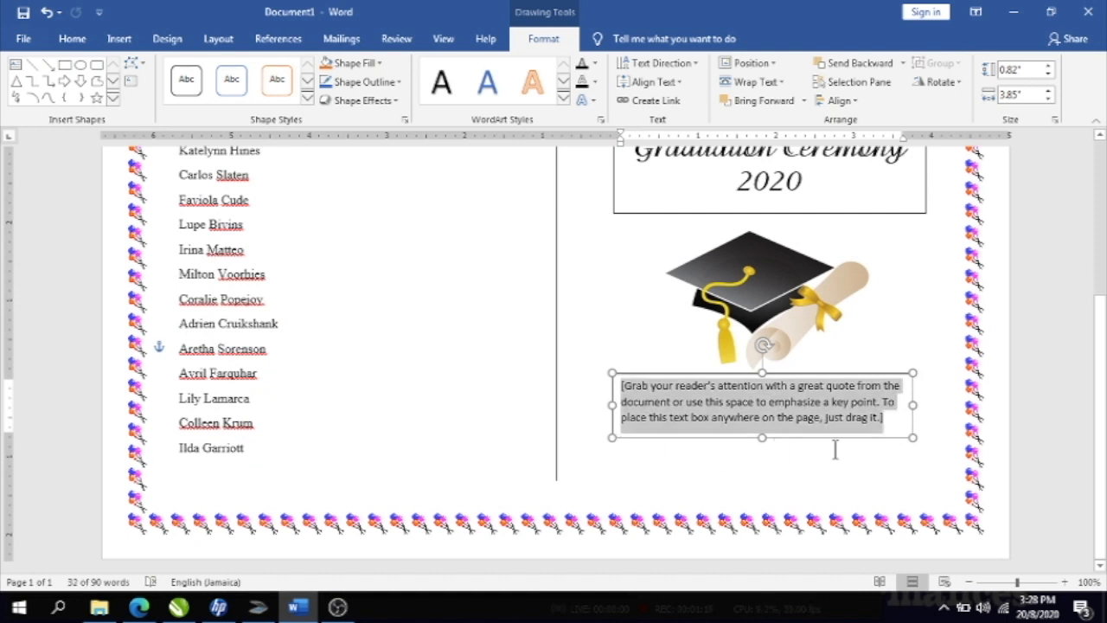
- Type 'Sunday, August 24, 2020' and 'at 4 p.m. sharp at the Huntley Auditorium on the University Grounds'
{"action": "type", "text": "S"}
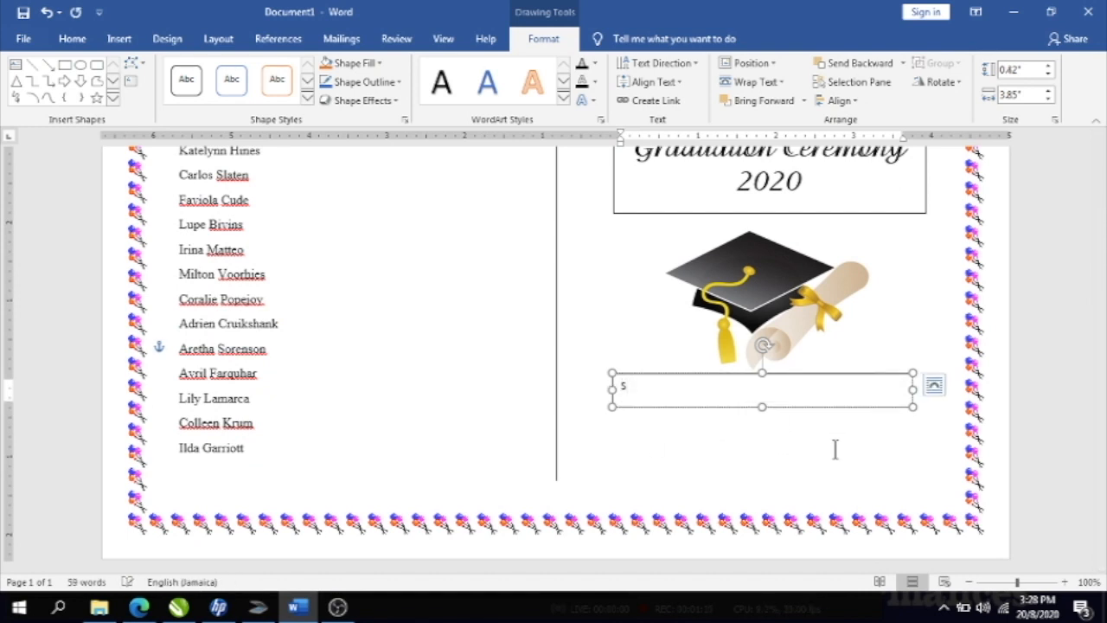
{"action": "type", "text": "iunday, August 24, 202"}
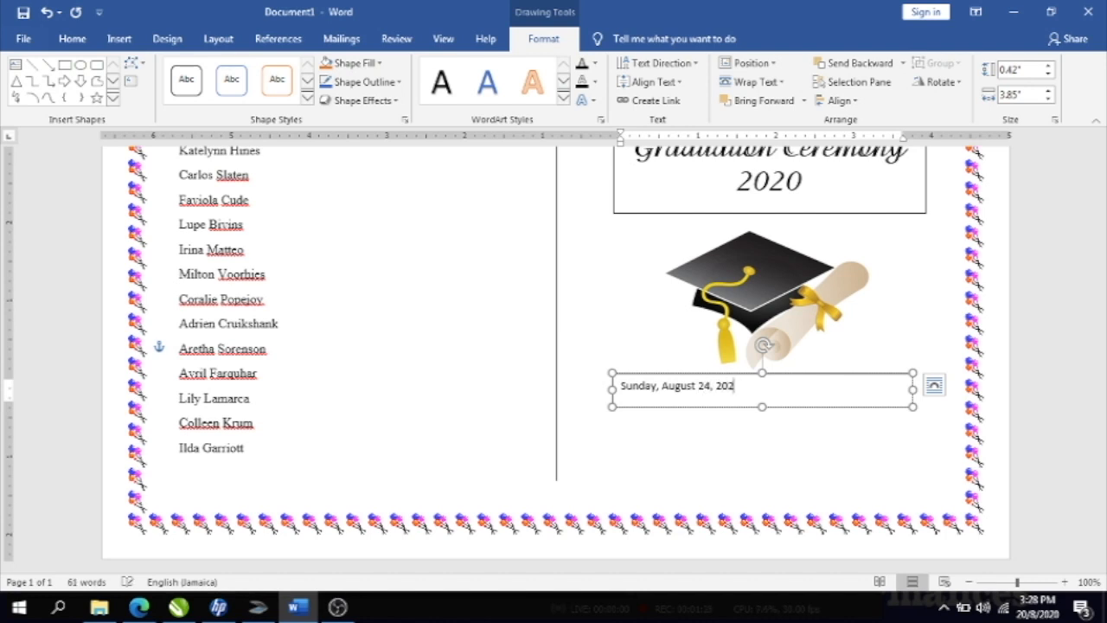
{"action": "type", "text": "0"}
{"action": "key", "text": "Return"}
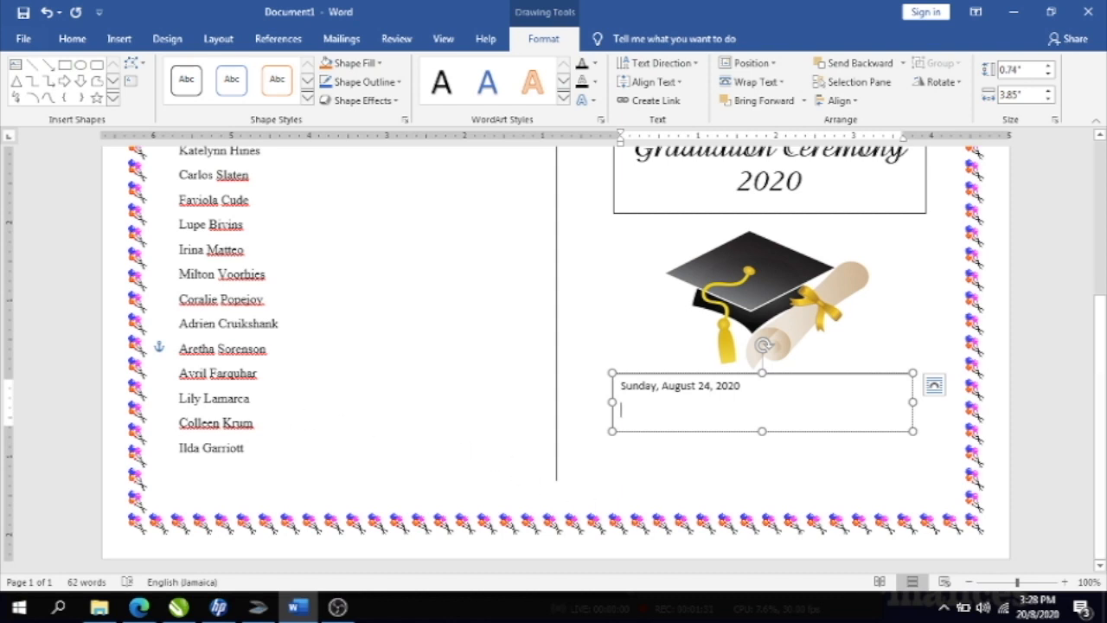
{"action": "type", "text": "at "}
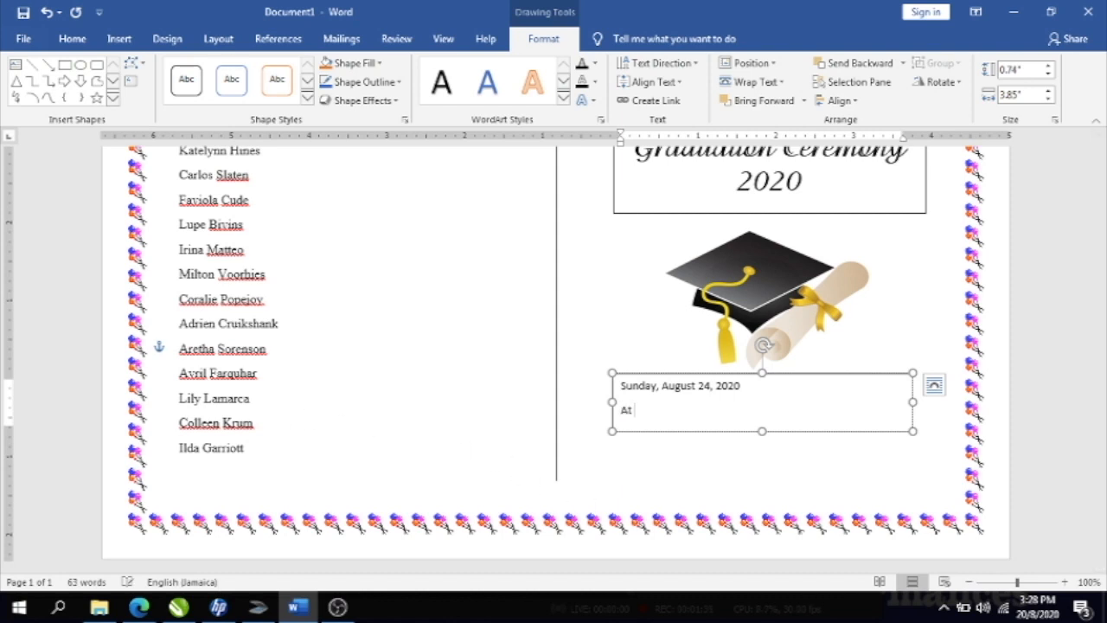
{"action": "type", "text": "4 p.m."}
{"action": "type", "text": "sharp at the H"}
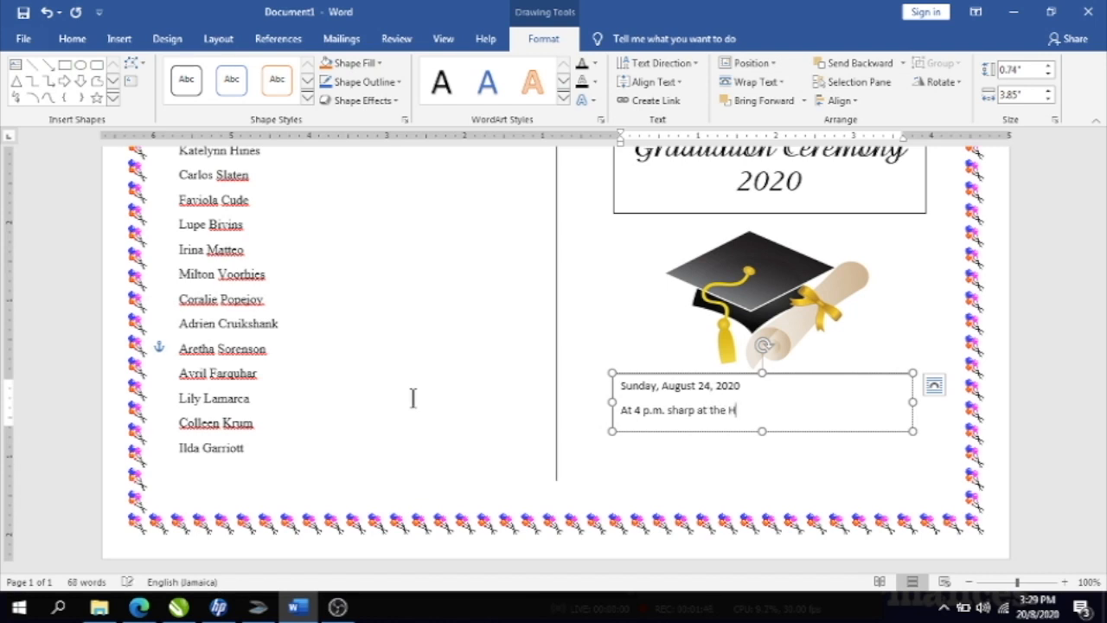
{"action": "type", "text": "untley Auditor"}
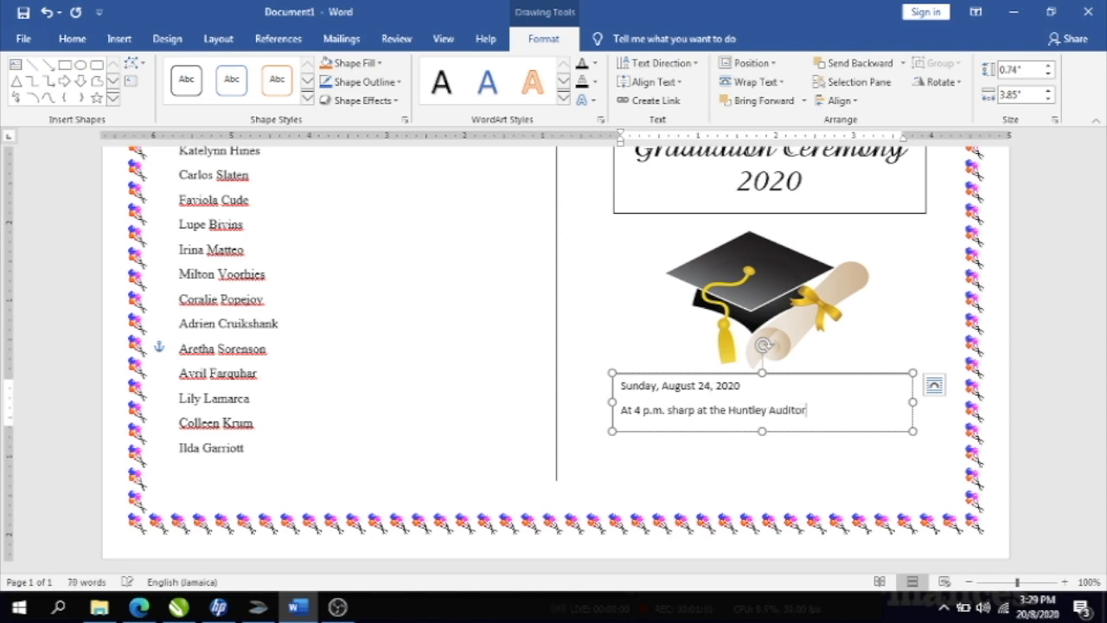
{"action": "type", "text": "ium on the Universi"}
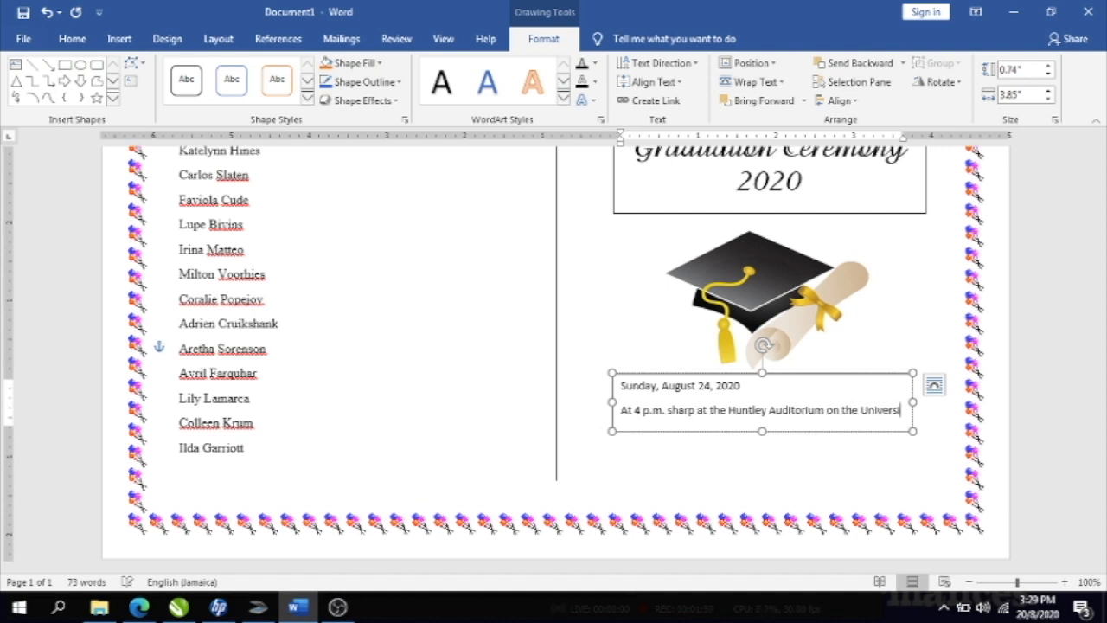
{"action": "type", "text": "ty Grounds"}
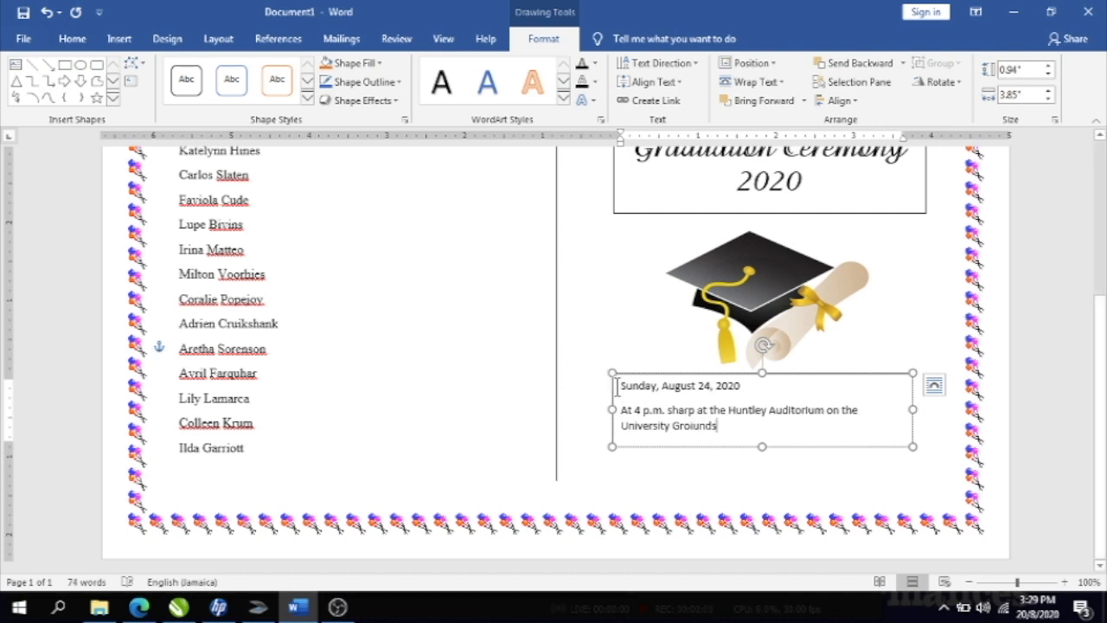
{"action": "left_click_drag", "start_coordinate": [615, 387], "coordinate": [734, 445]}
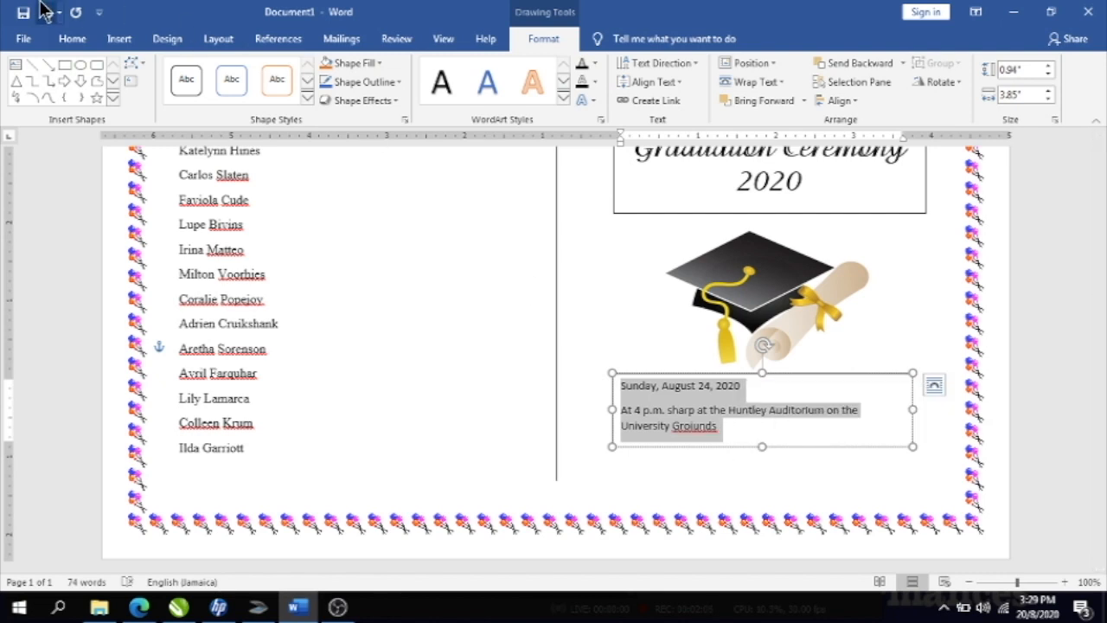
- Centre the date text in Arista 18, then widen the box and shift it slightly right
{"action": "left_click", "coordinate": [72, 38]}
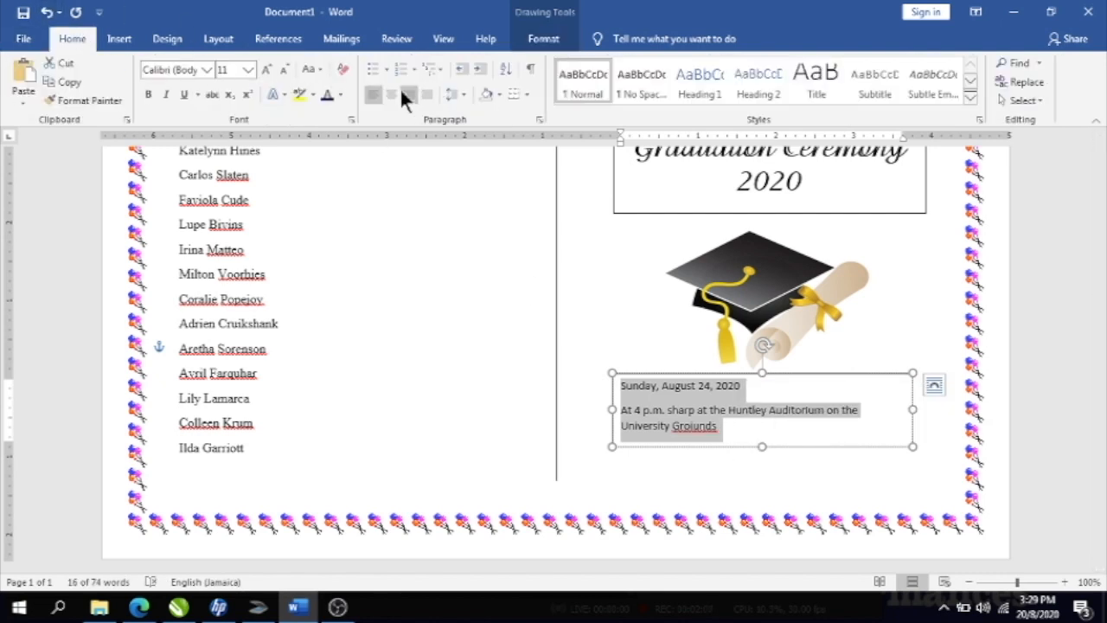
{"action": "left_click", "coordinate": [394, 93]}
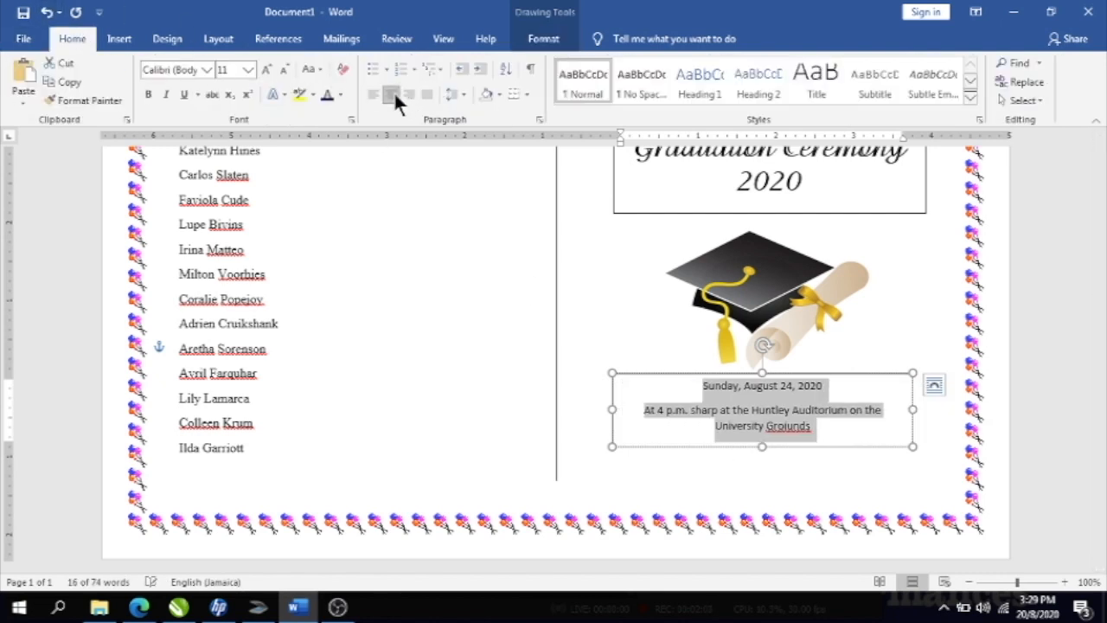
{"action": "left_click", "coordinate": [206, 70]}
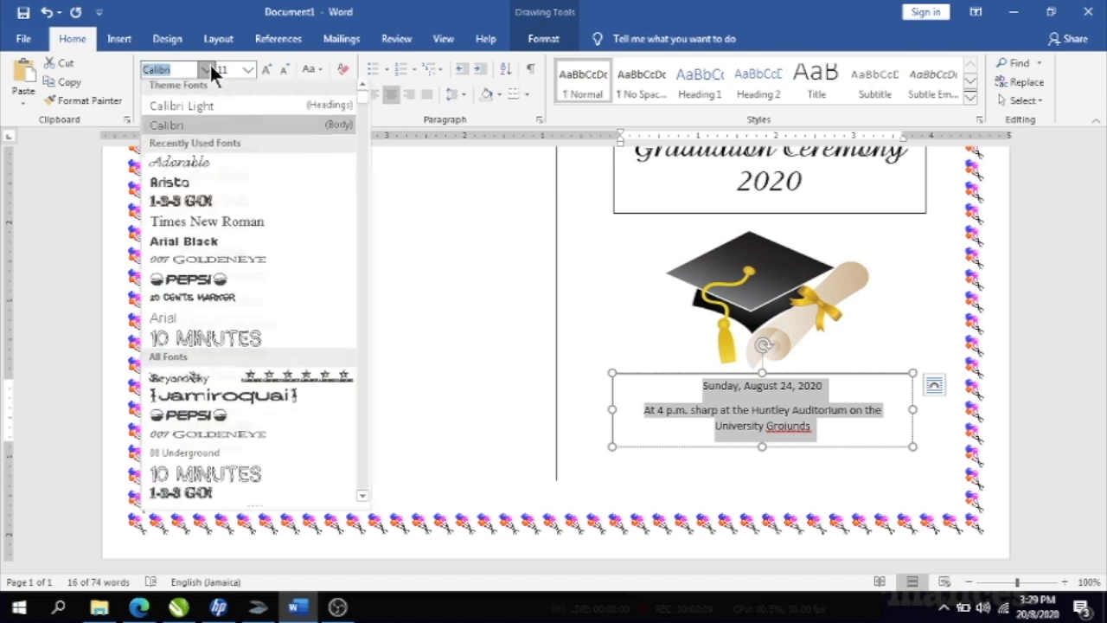
{"action": "left_click", "coordinate": [179, 188]}
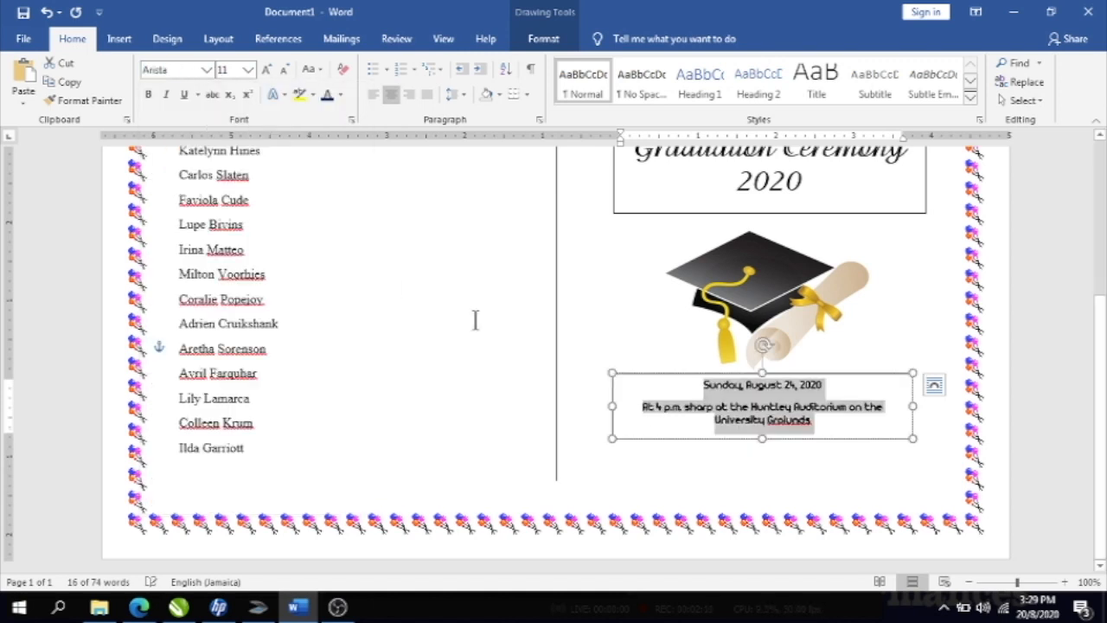
{"action": "left_click", "coordinate": [247, 67]}
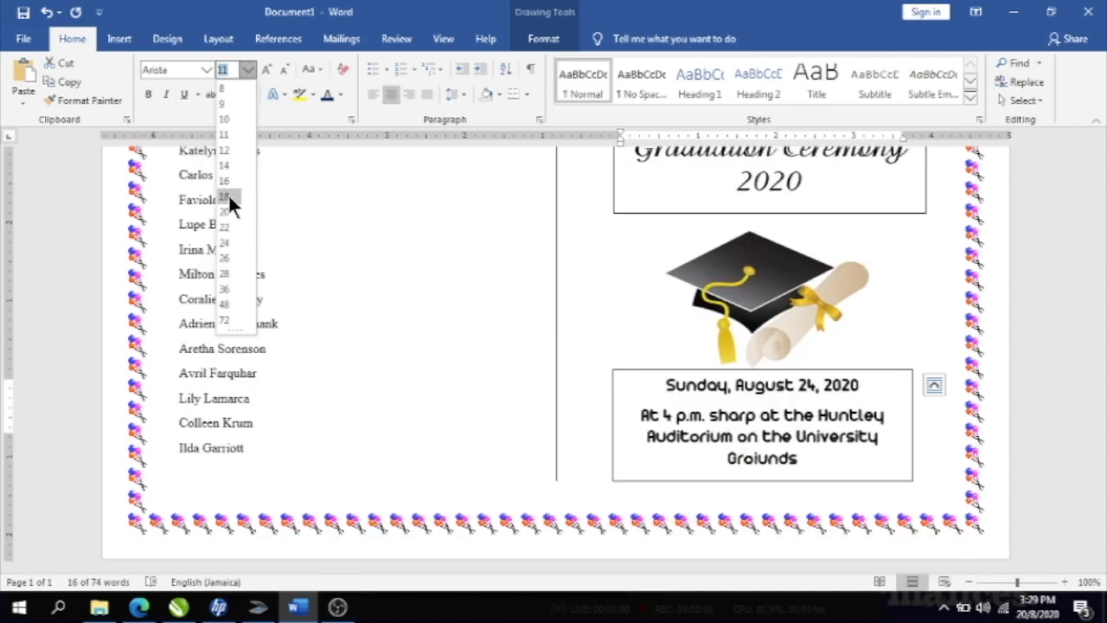
{"action": "left_click", "coordinate": [227, 195]}
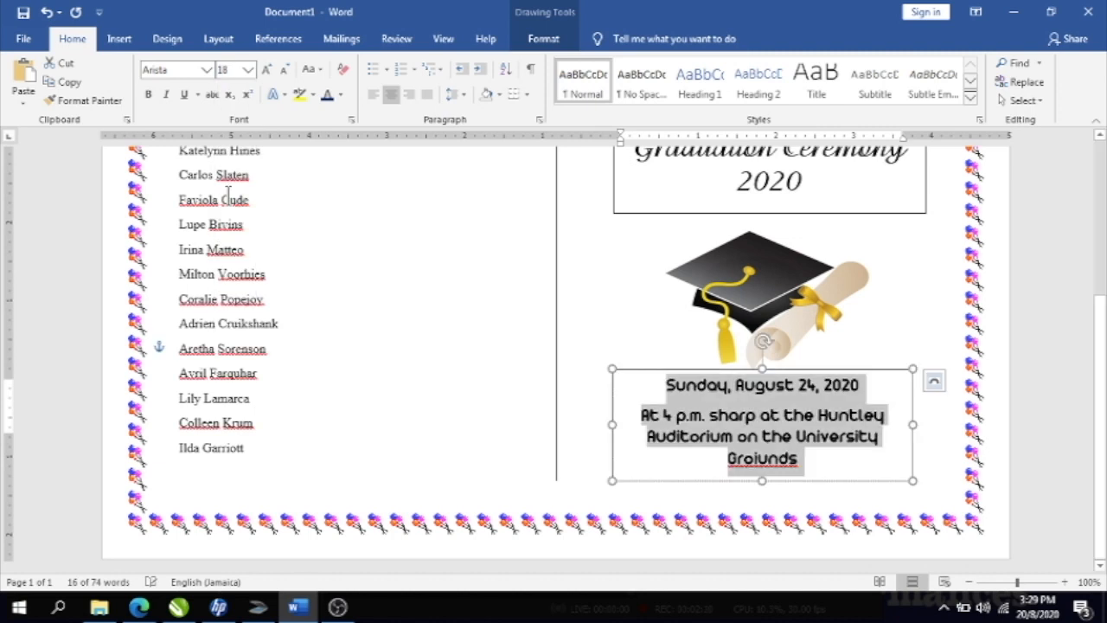
{"action": "left_click", "coordinate": [762, 459]}
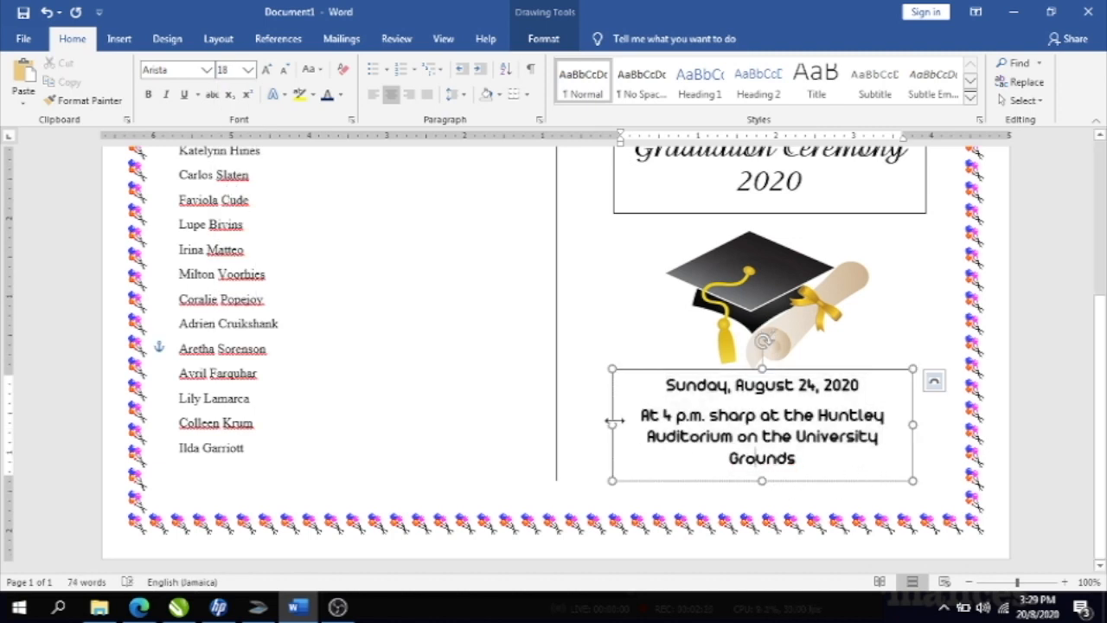
{"action": "left_click_drag", "start_coordinate": [612, 424], "coordinate": [586, 414]}
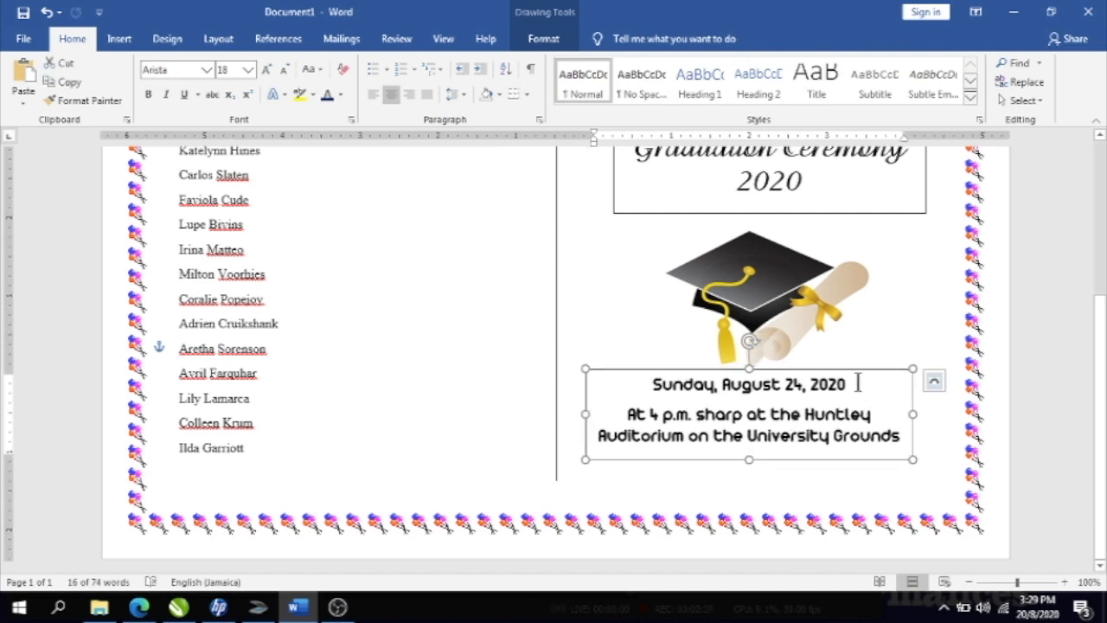
{"action": "left_click_drag", "start_coordinate": [858, 374], "coordinate": [873, 373]}
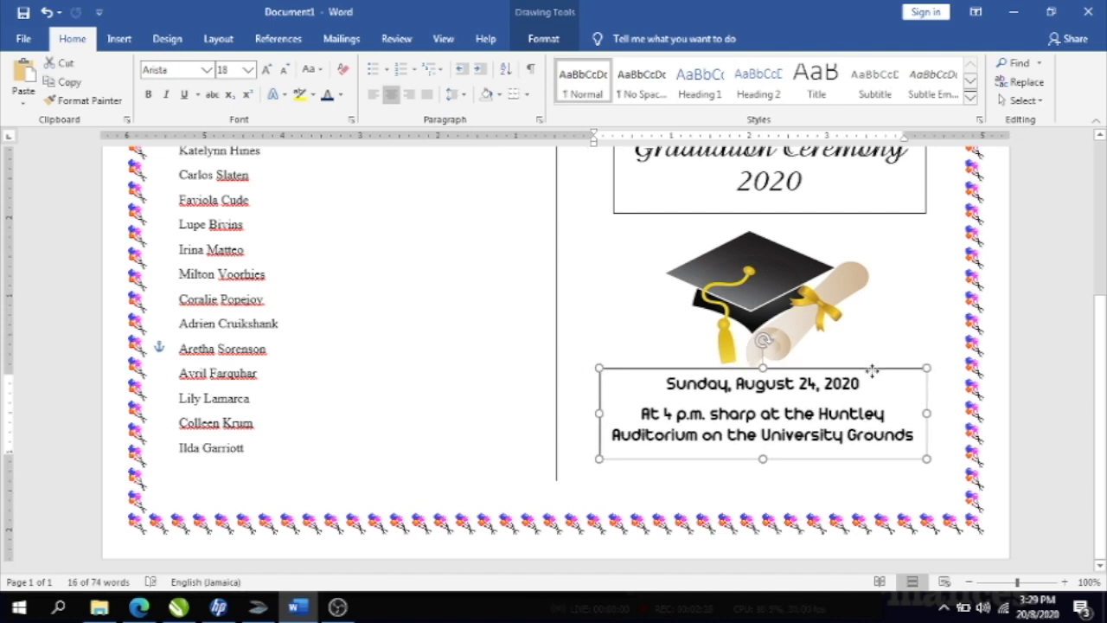
- Set the date box outline to No line via Format Shape
{"action": "right_click", "coordinate": [882, 368]}
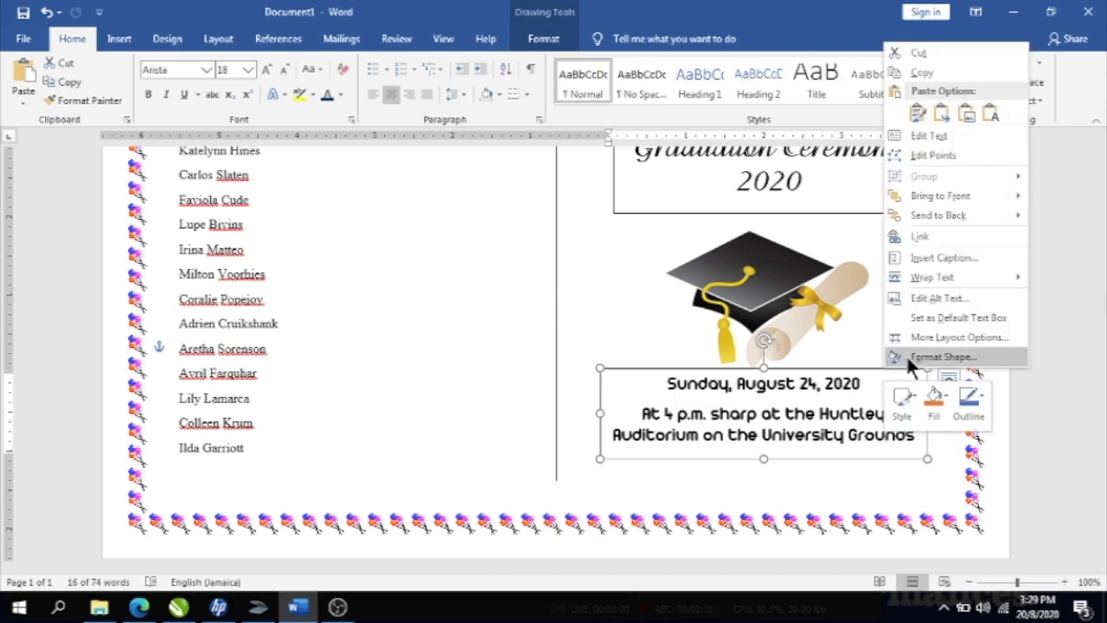
{"action": "left_click", "coordinate": [911, 352]}
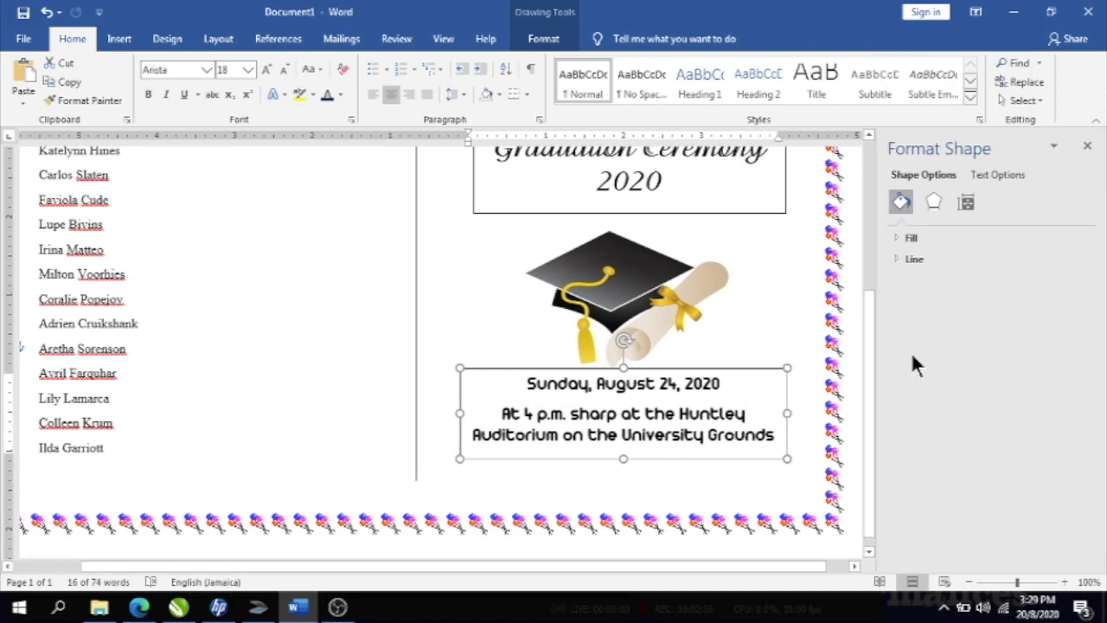
{"action": "left_click", "coordinate": [903, 258]}
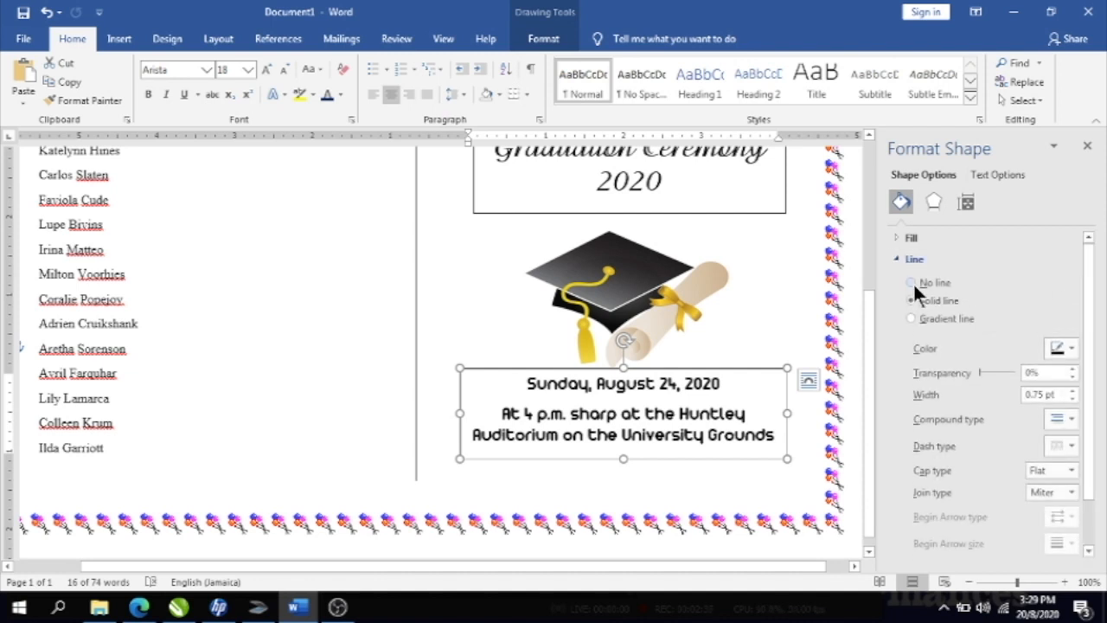
{"action": "left_click", "coordinate": [911, 283]}
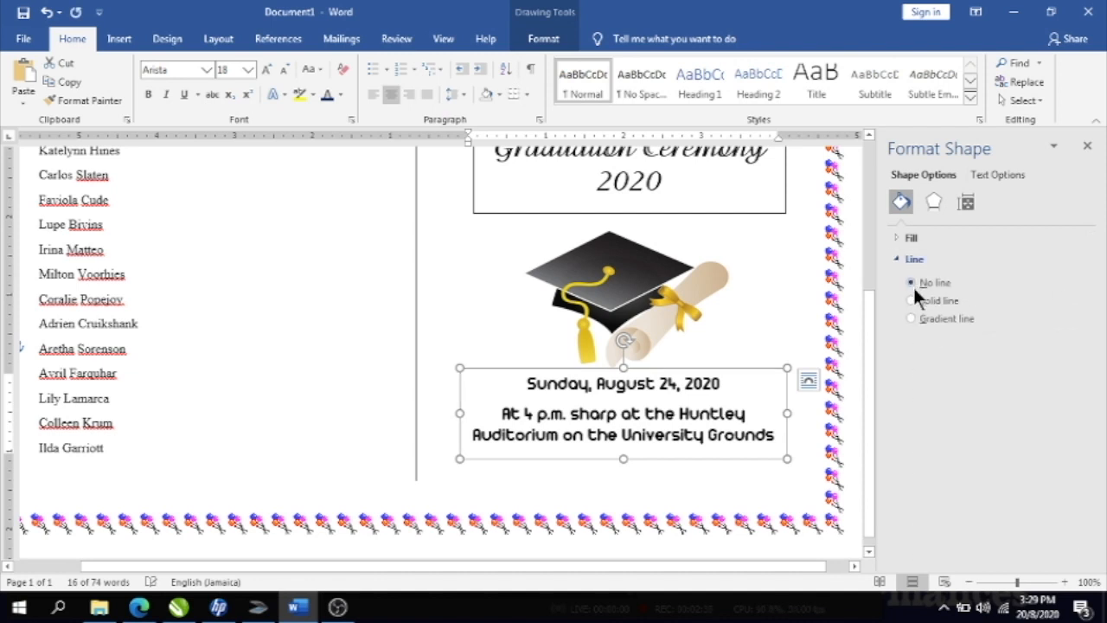
{"action": "left_click", "coordinate": [655, 483]}
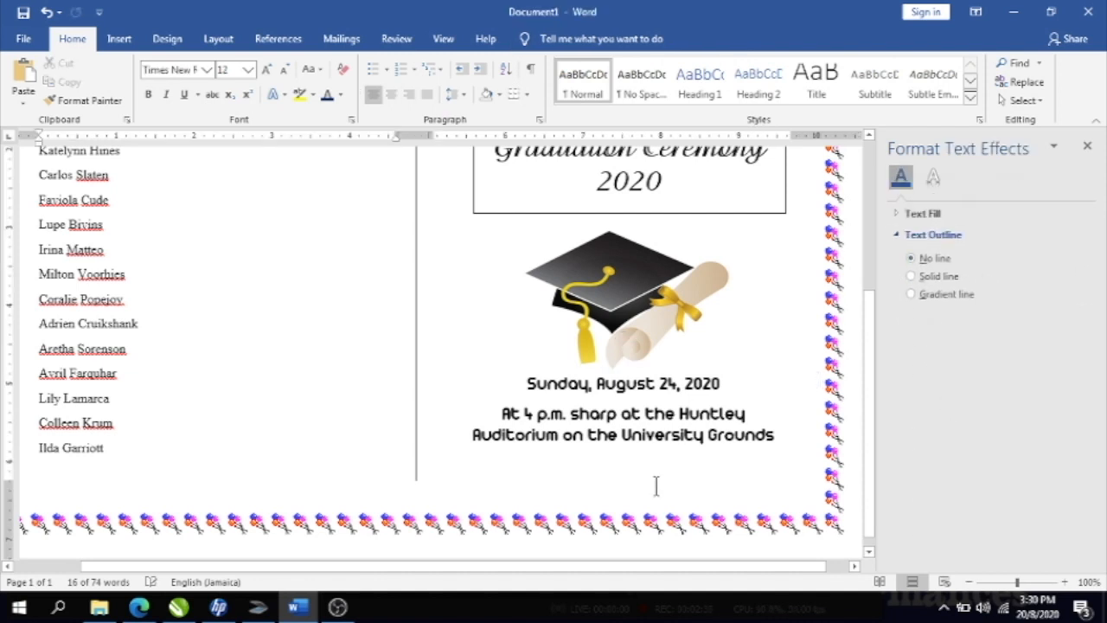
- Nudge the date and venue box slightly down beneath the cap picture
{"action": "left_click", "coordinate": [564, 382]}
{"action": "left_click_drag", "start_coordinate": [605, 372], "coordinate": [605, 378]}
{"action": "left_click", "coordinate": [729, 291]}
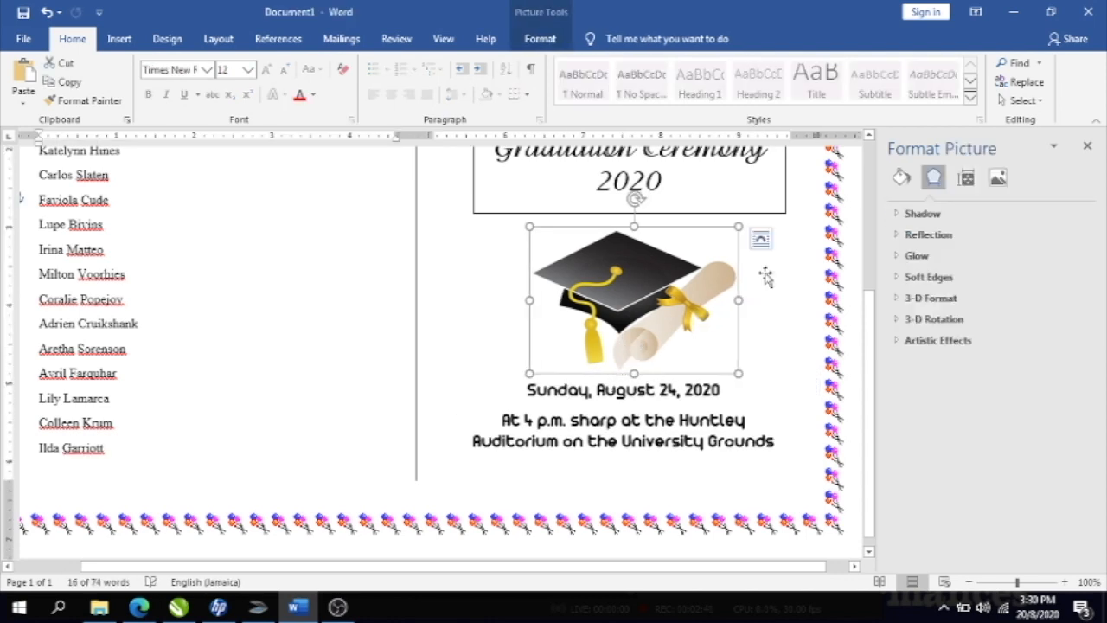
{"action": "left_click", "coordinate": [764, 280]}
{"action": "left_click_drag", "start_coordinate": [869, 323], "coordinate": [882, 178]}
{"action": "scroll", "coordinate": [871, 195], "scroll_direction": "down", "scroll_amount": 1}
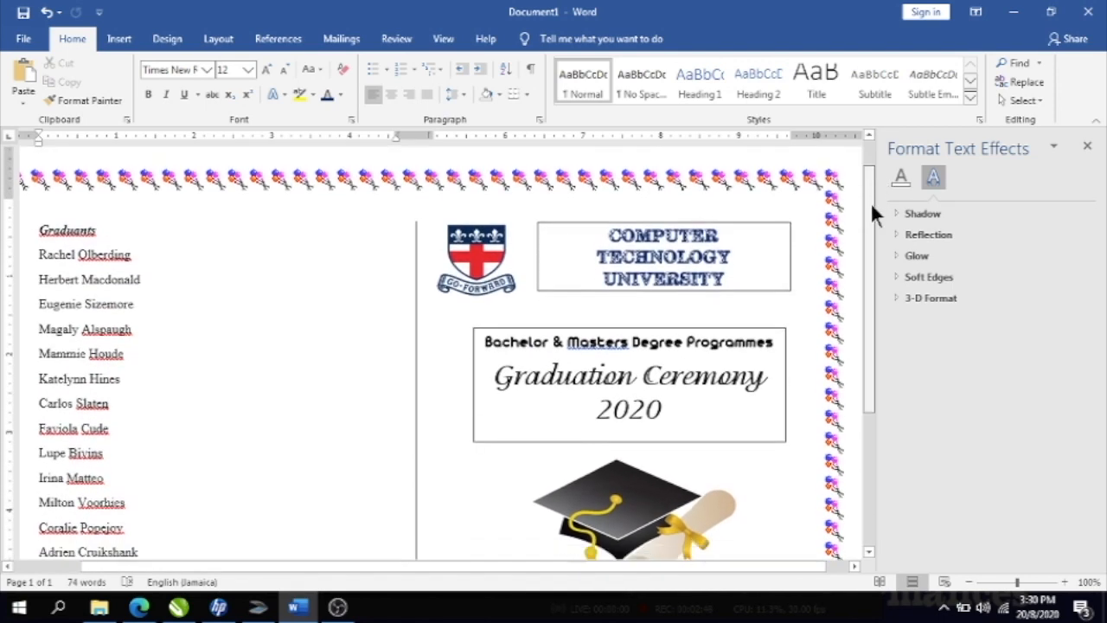
- Add the missing 's' so the heading reads 'Bachelor & Masters Degree Programmes'
{"action": "left_click", "coordinate": [754, 194]}
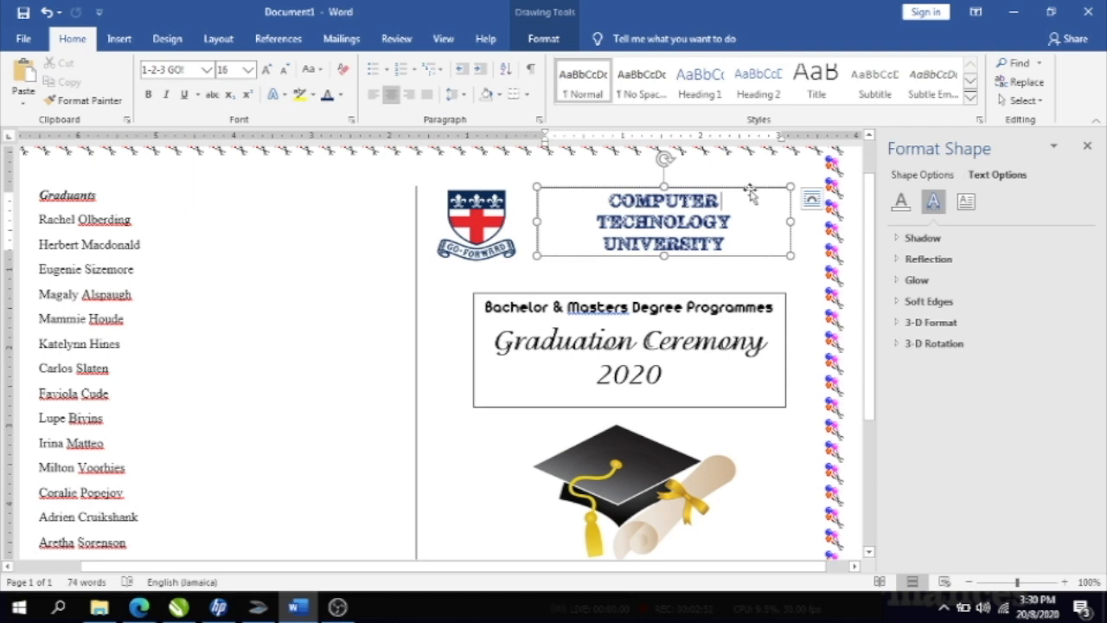
{"action": "left_click", "coordinate": [624, 315]}
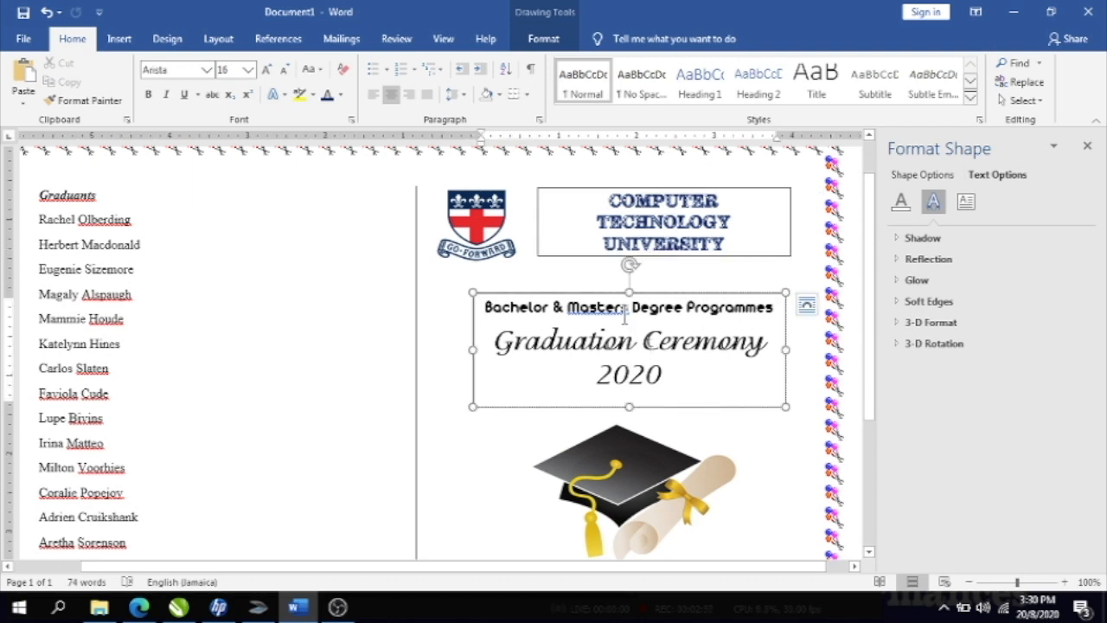
{"action": "type", "text": "s"}
{"action": "left_click_drag", "start_coordinate": [873, 294], "coordinate": [875, 277]}
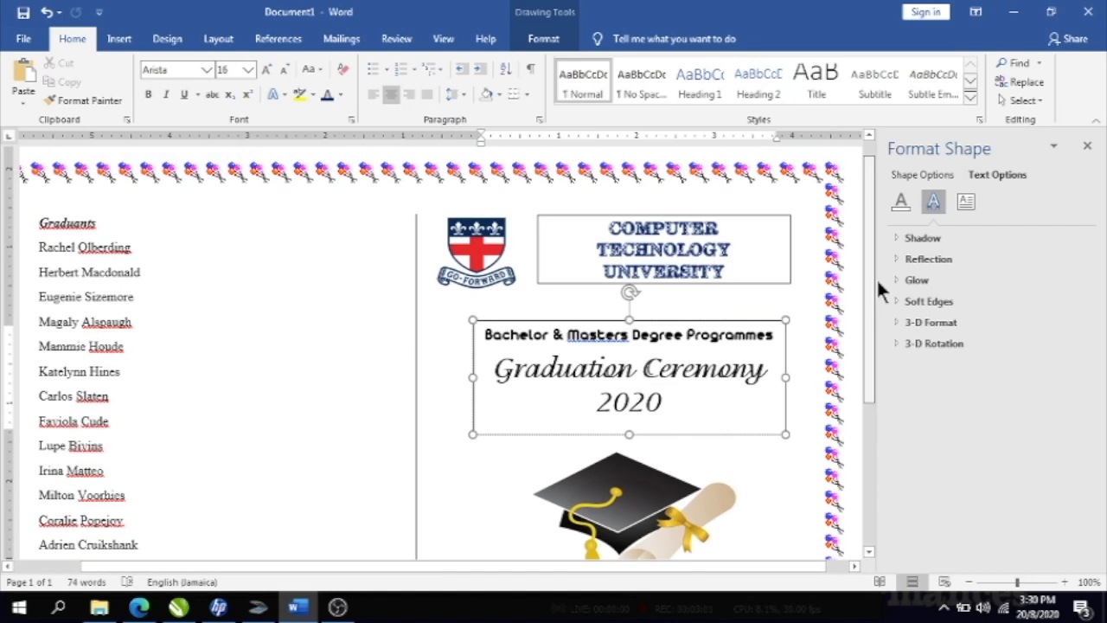
{"action": "left_click", "coordinate": [800, 295]}
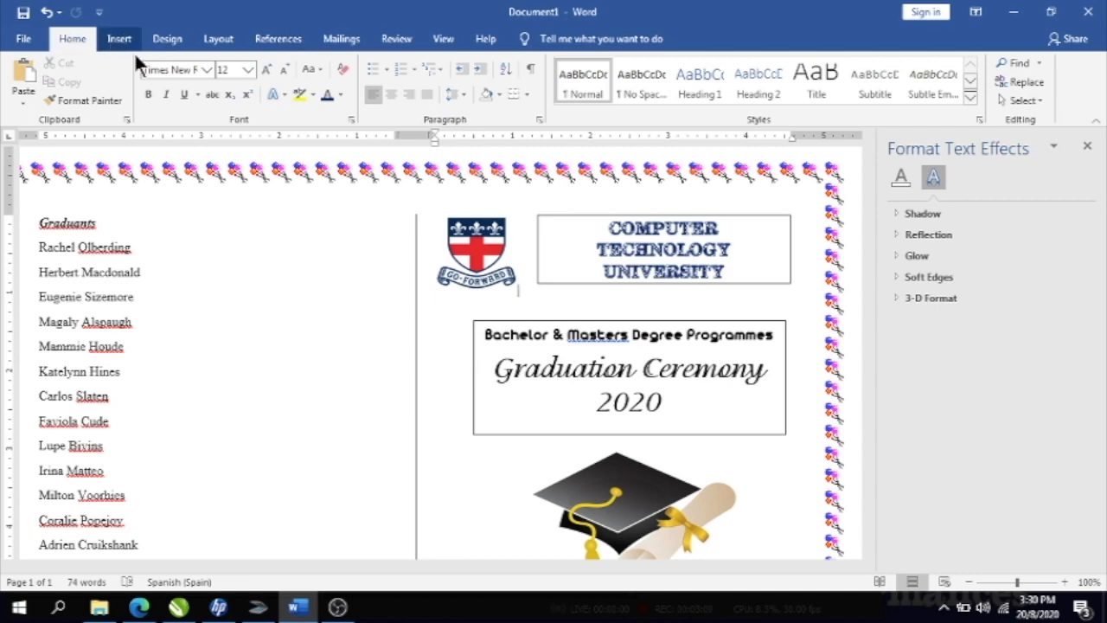
- Set the page fill effect to a two-colour gradient with blue as Color 1
{"action": "left_click", "coordinate": [179, 37]}
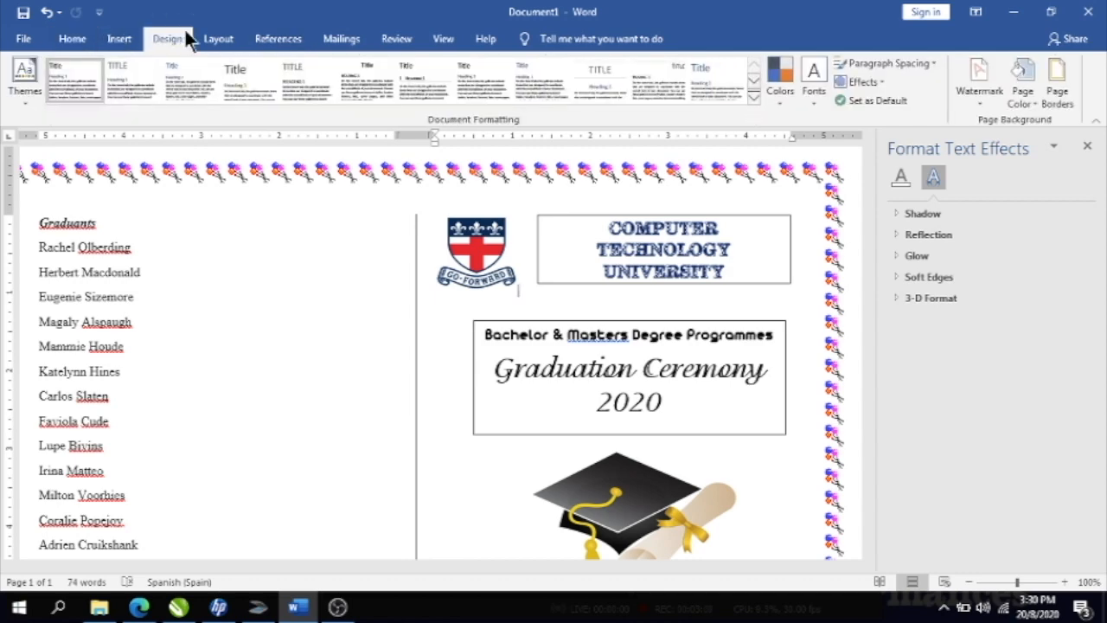
{"action": "left_click", "coordinate": [1023, 97]}
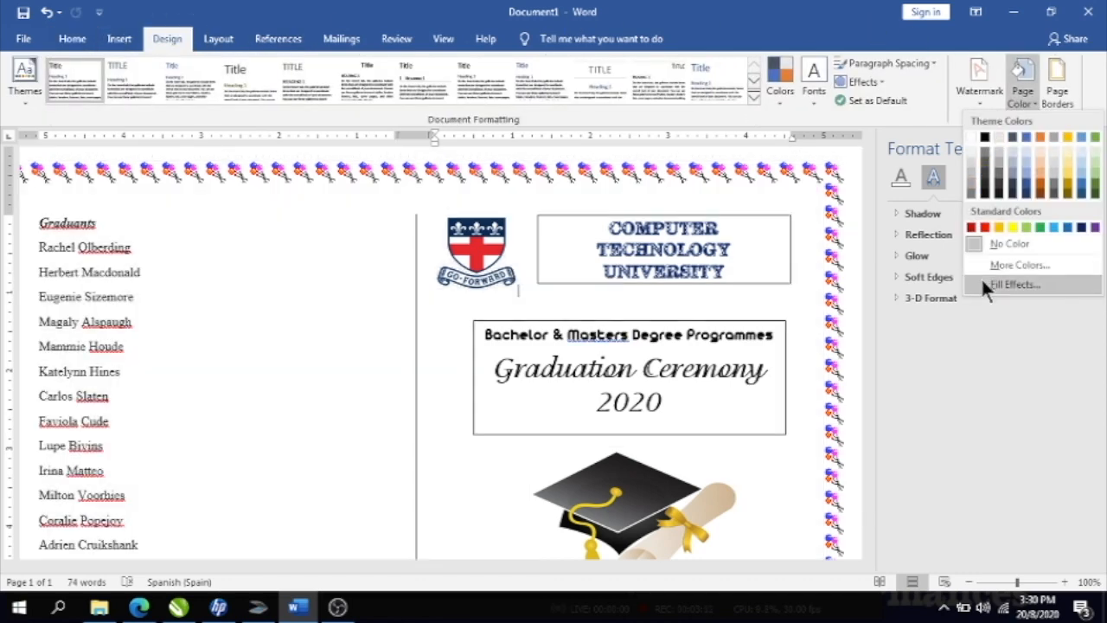
{"action": "left_click", "coordinate": [984, 286]}
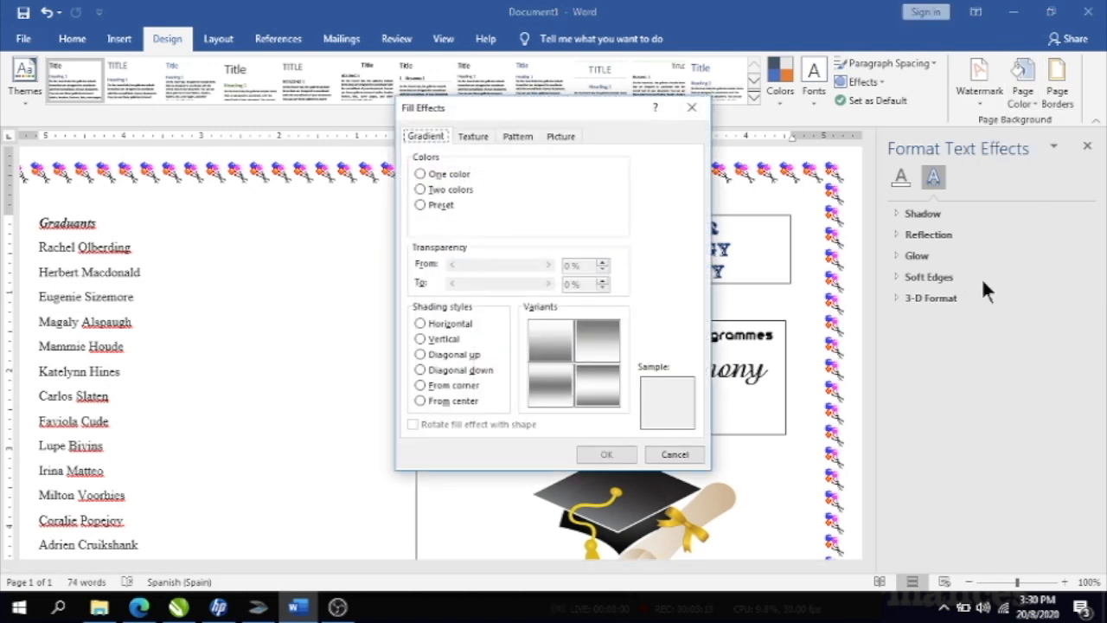
{"action": "left_click", "coordinate": [420, 190]}
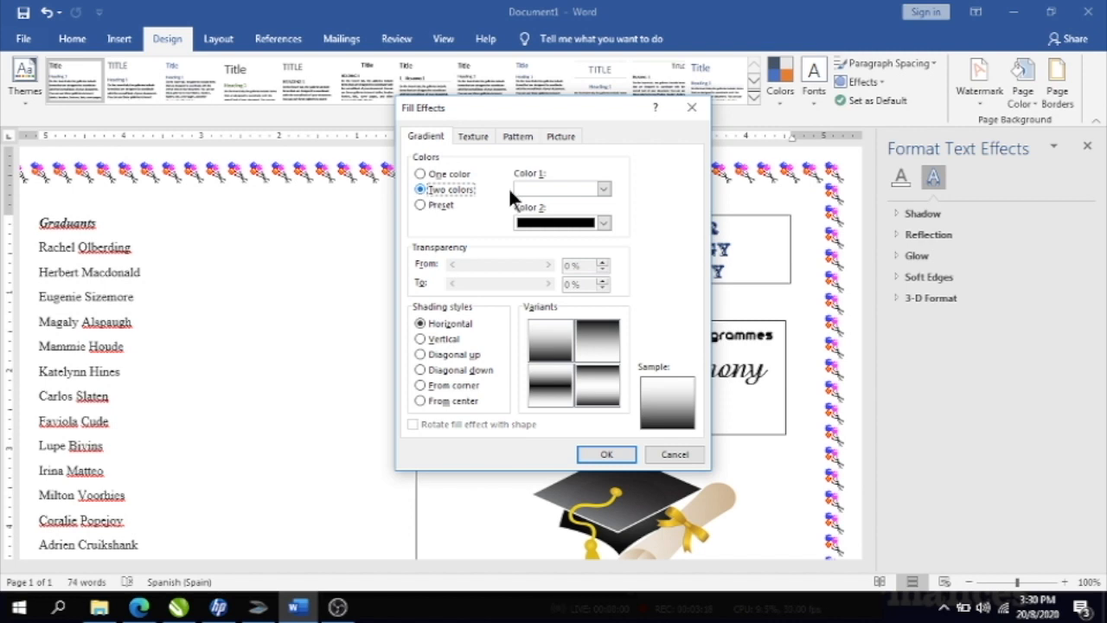
{"action": "left_click", "coordinate": [604, 189]}
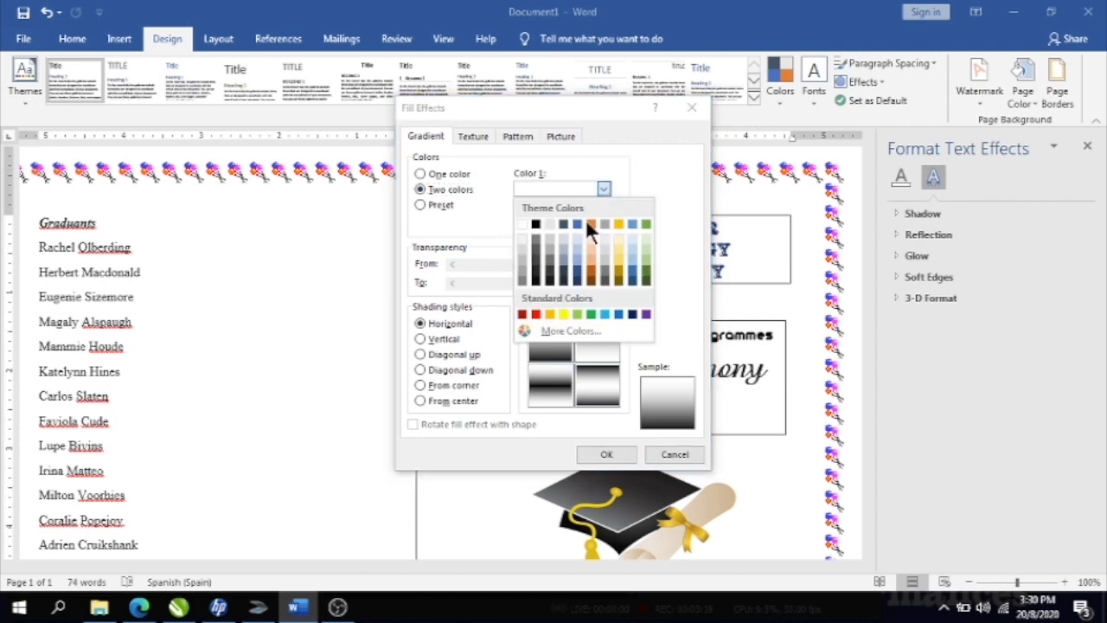
{"action": "left_click", "coordinate": [618, 313]}
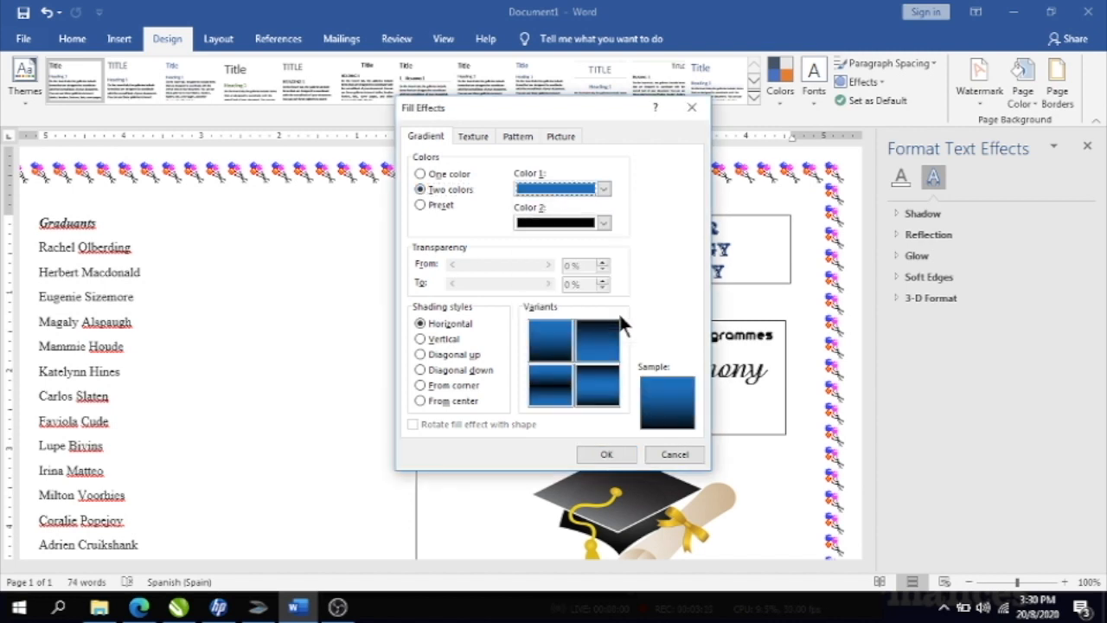
- Apply a blue-to-red two-colour gradient page background using the top-right Horizontal variant
{"action": "left_click", "coordinate": [603, 222]}
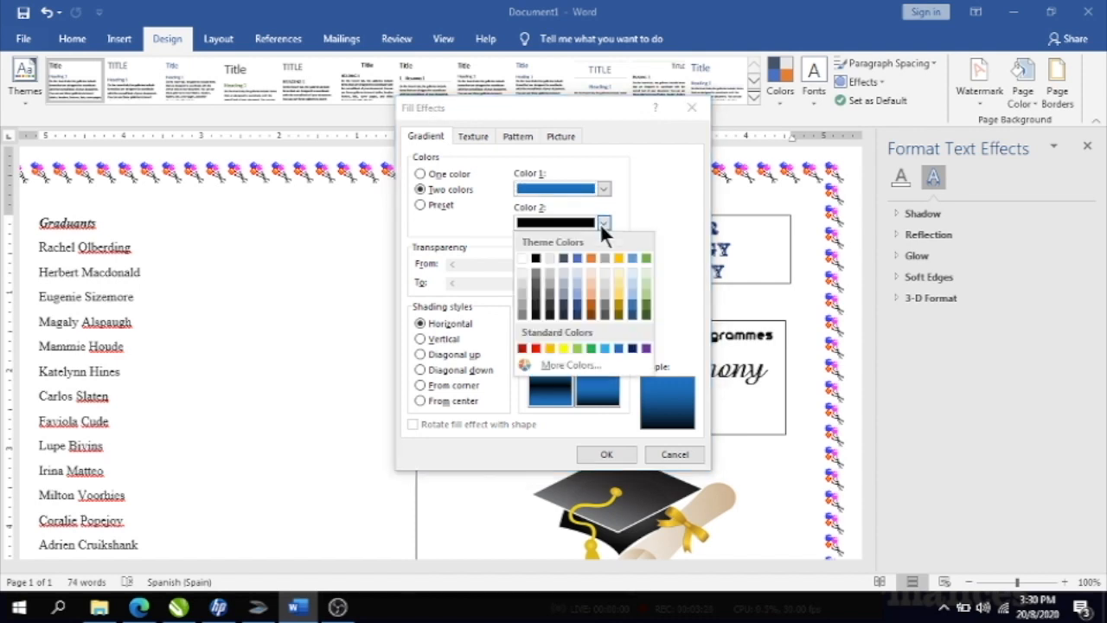
{"action": "left_click", "coordinate": [535, 348]}
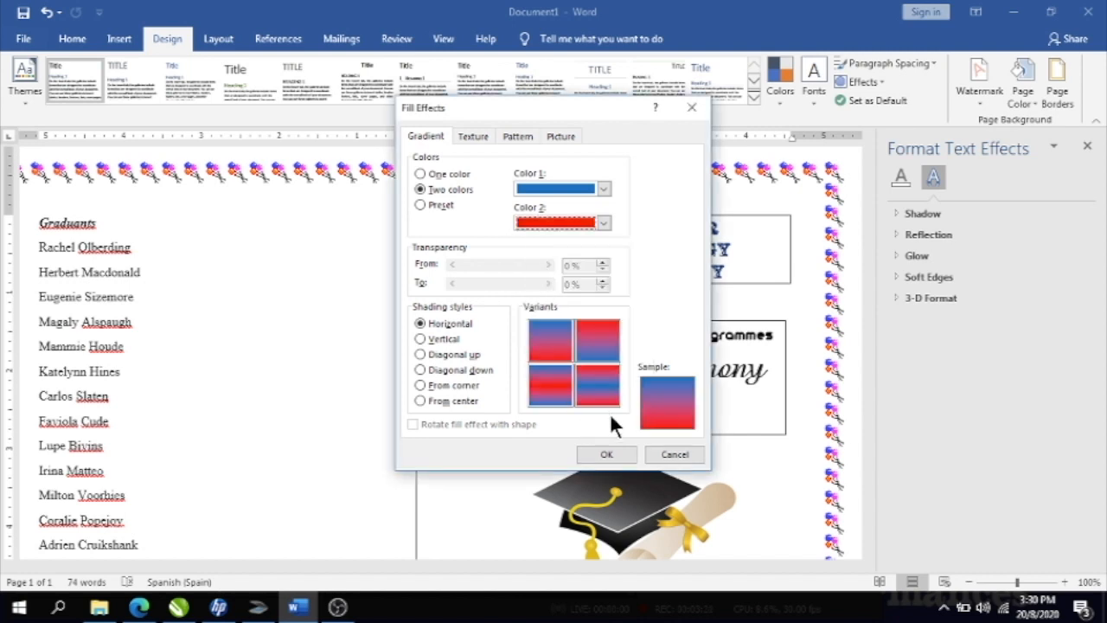
{"action": "left_click", "coordinate": [611, 345]}
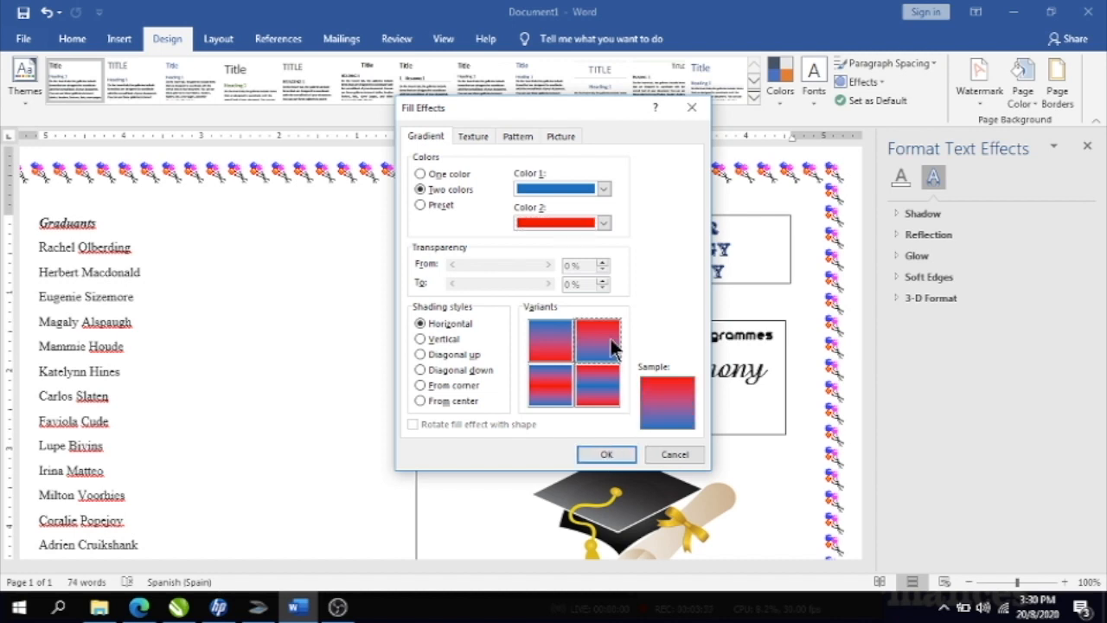
{"action": "left_click", "coordinate": [607, 456]}
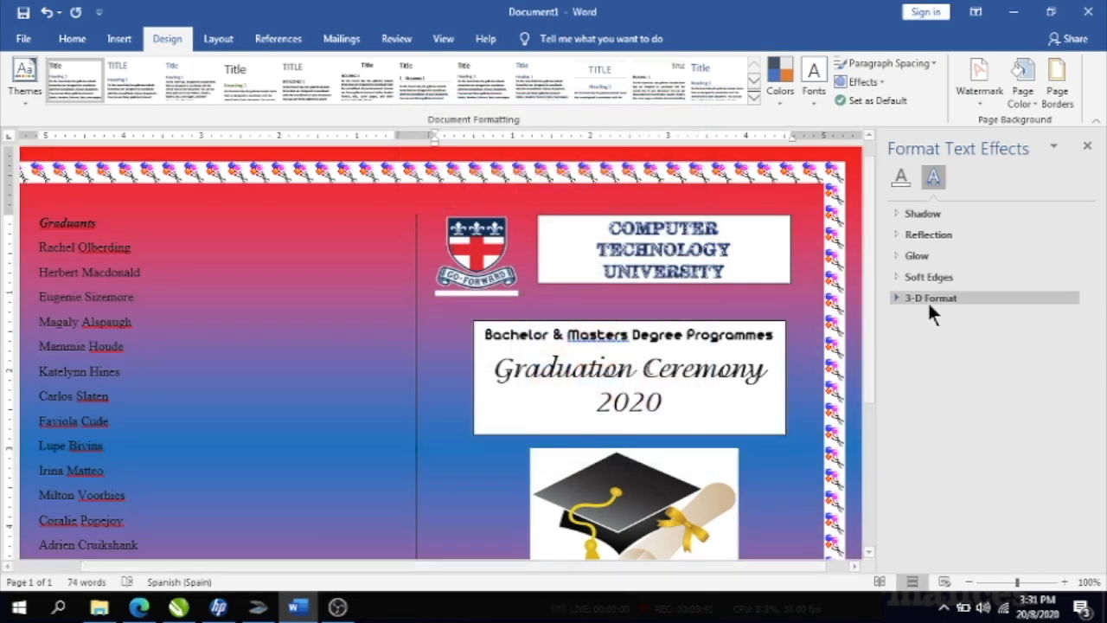
- Select the date and venue box, then nudge the Graduation Ceremony box slightly lower and select it
{"action": "left_click_drag", "start_coordinate": [868, 300], "coordinate": [876, 481]}
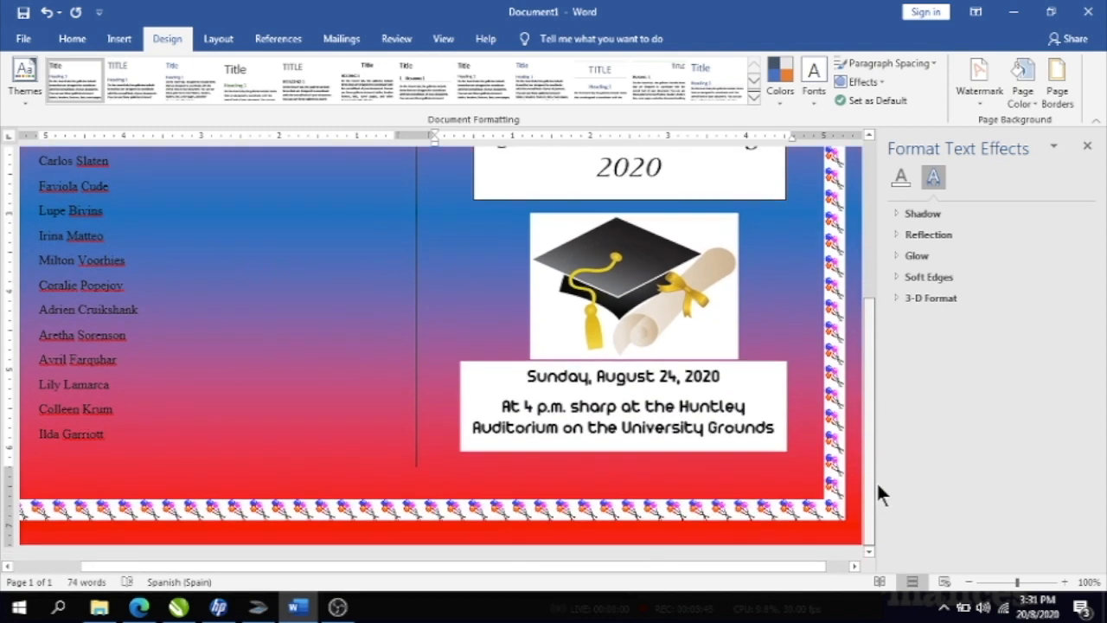
{"action": "left_click", "coordinate": [766, 405]}
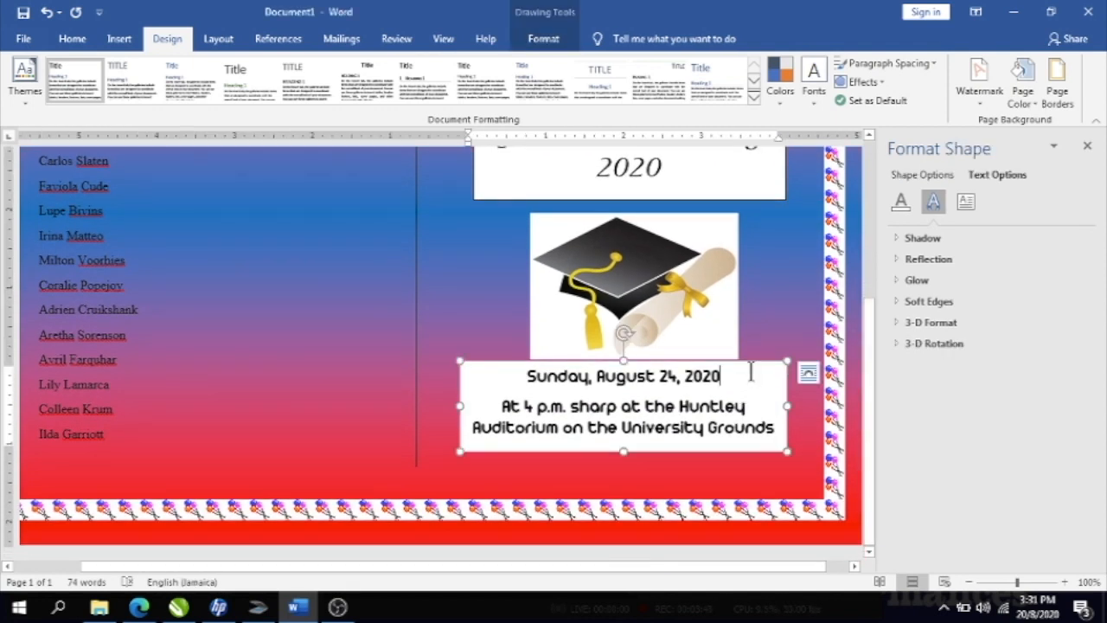
{"action": "left_click", "coordinate": [752, 363]}
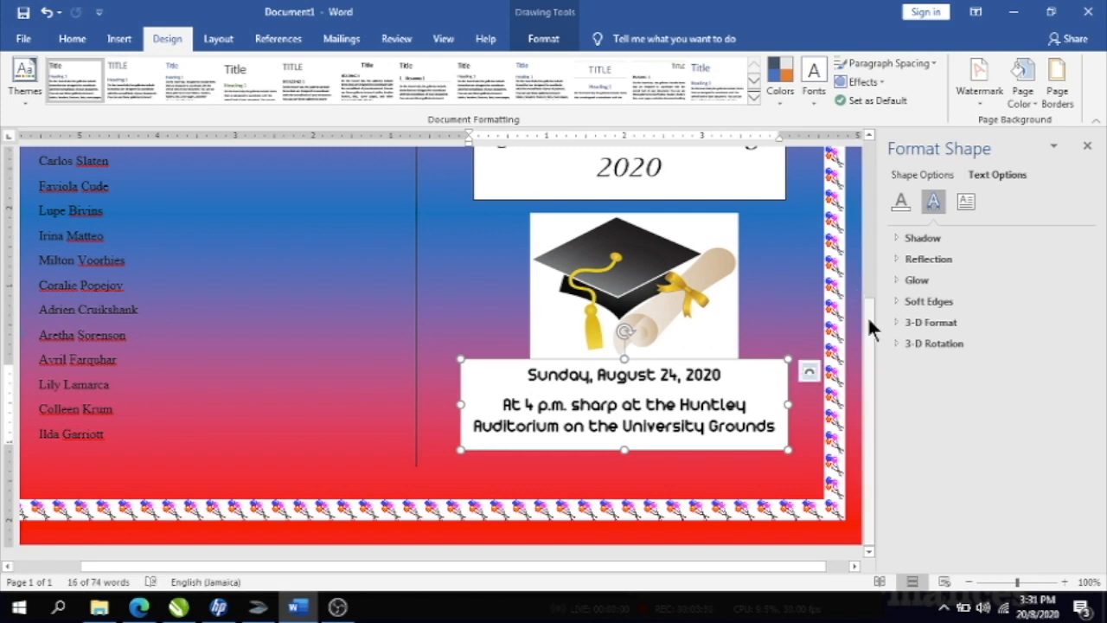
{"action": "left_click_drag", "start_coordinate": [869, 316], "coordinate": [870, 224]}
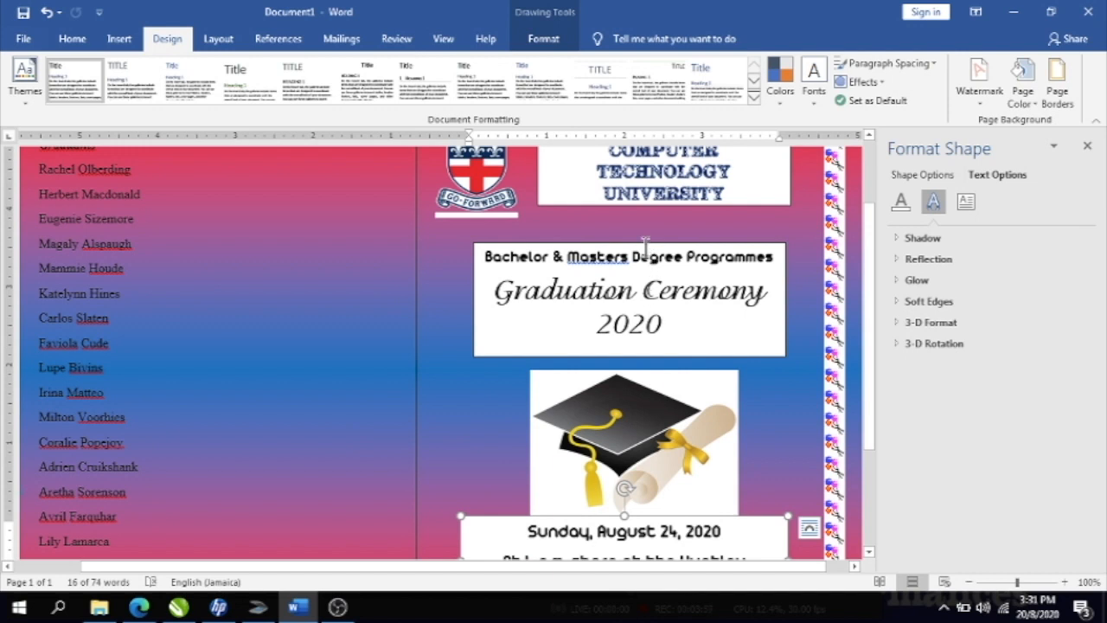
{"action": "left_click_drag", "start_coordinate": [642, 243], "coordinate": [643, 256]}
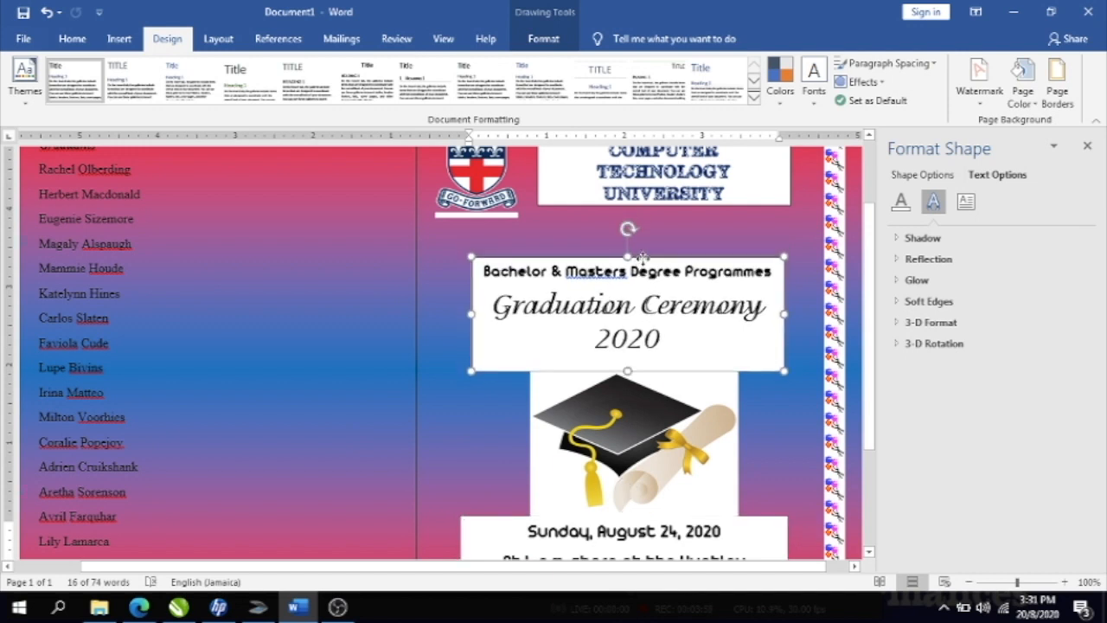
{"action": "left_click", "coordinate": [758, 221]}
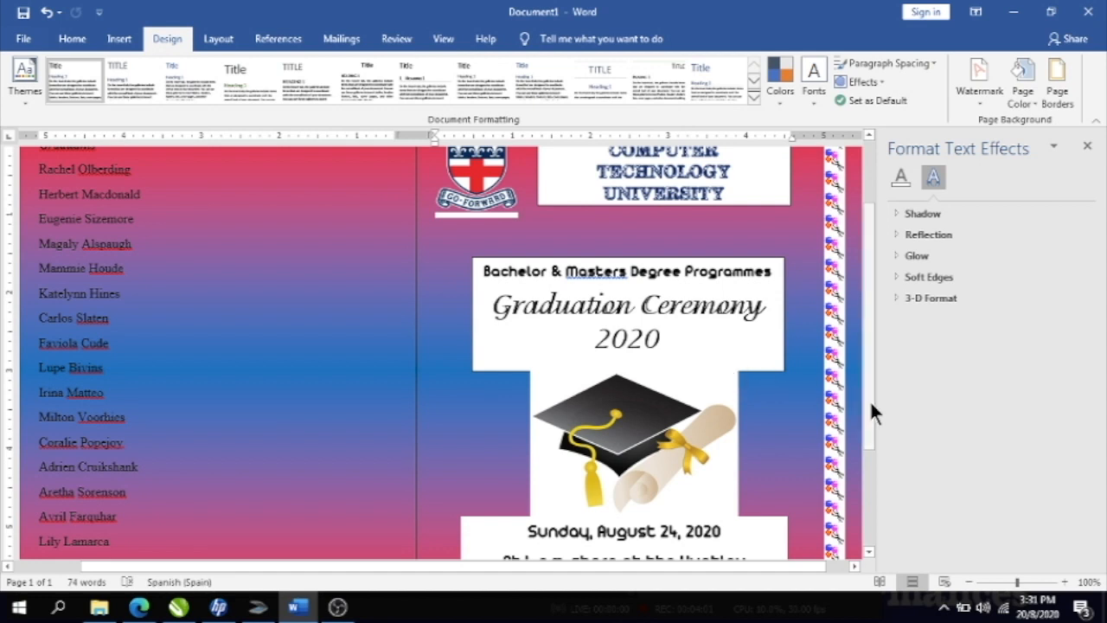
{"action": "left_click", "coordinate": [722, 261]}
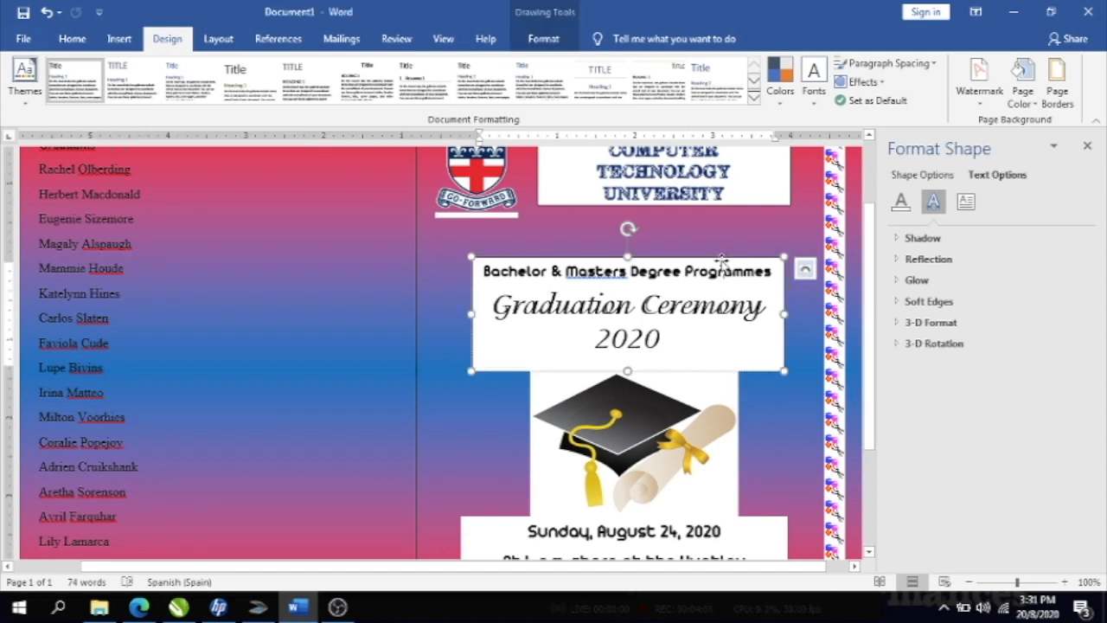
- Set the Graduation Ceremony text box's line to No line in Format Shape
{"action": "right_click", "coordinate": [722, 261]}
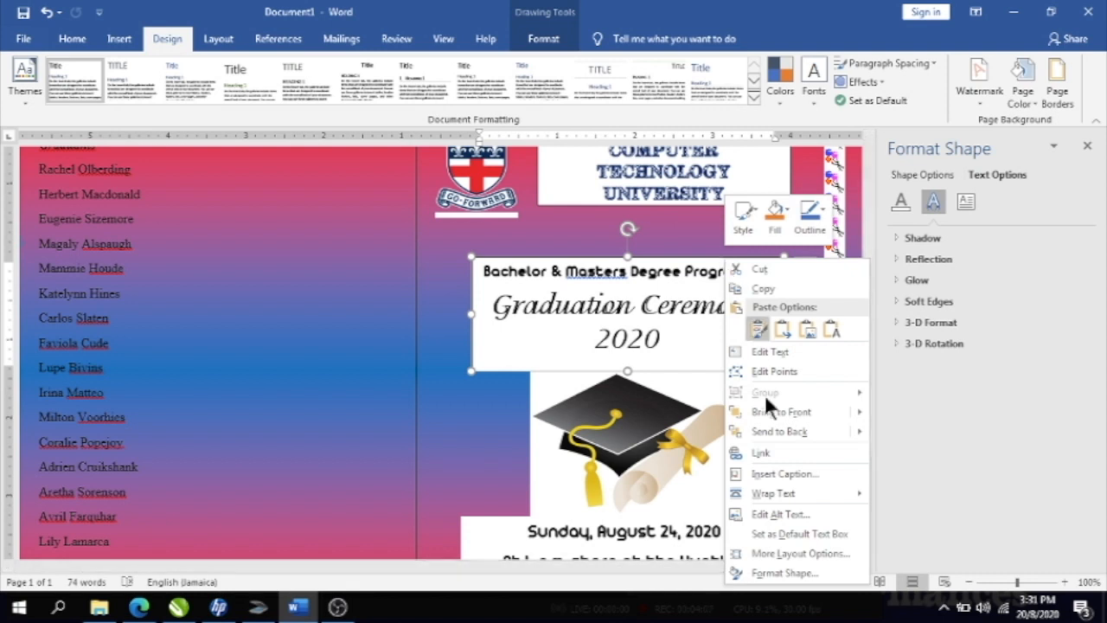
{"action": "left_click", "coordinate": [781, 572]}
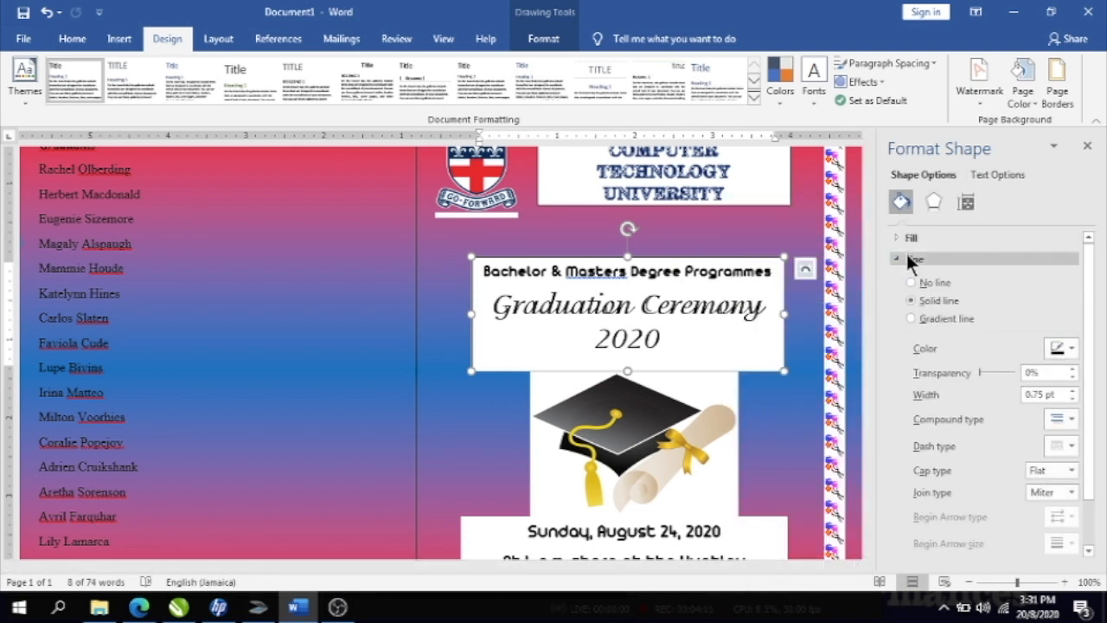
{"action": "left_click", "coordinate": [911, 282]}
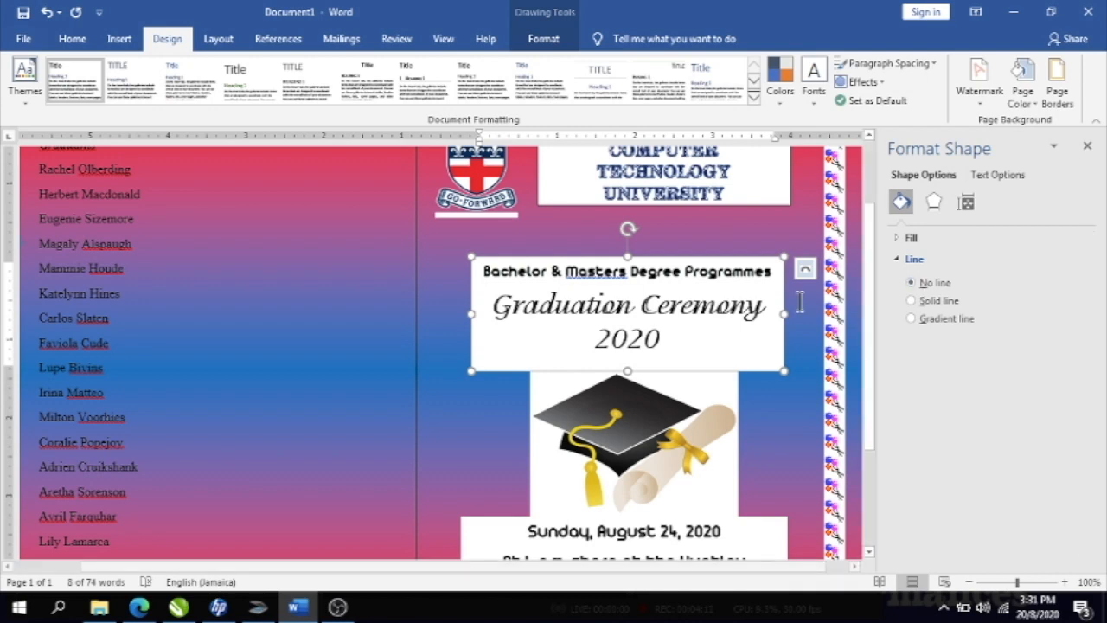
{"action": "left_click", "coordinate": [457, 417]}
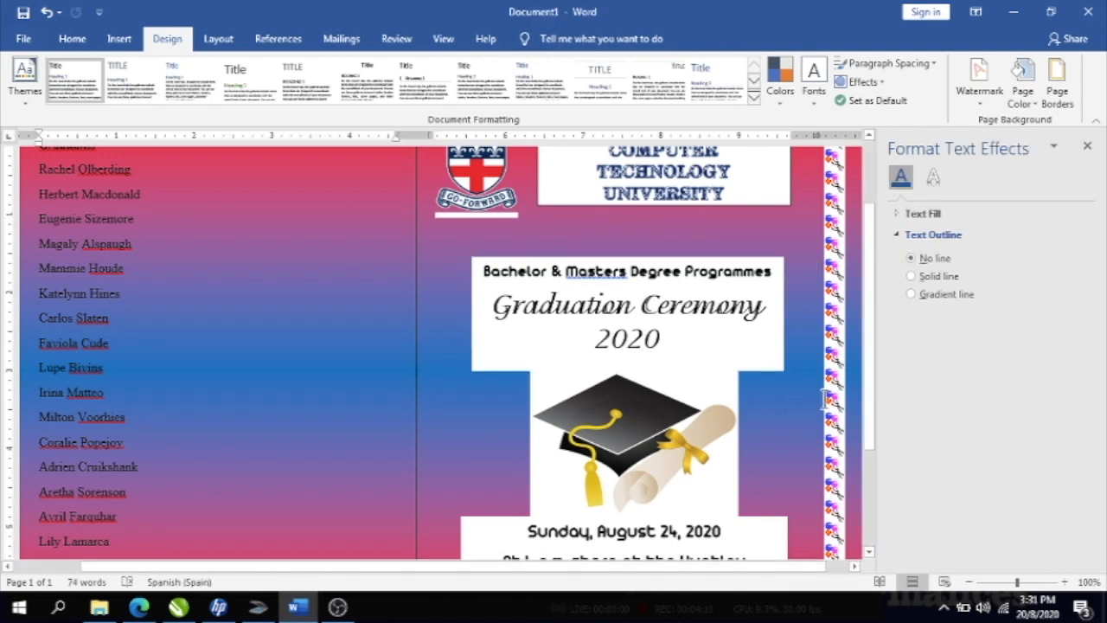
{"action": "left_click_drag", "start_coordinate": [865, 394], "coordinate": [860, 314]}
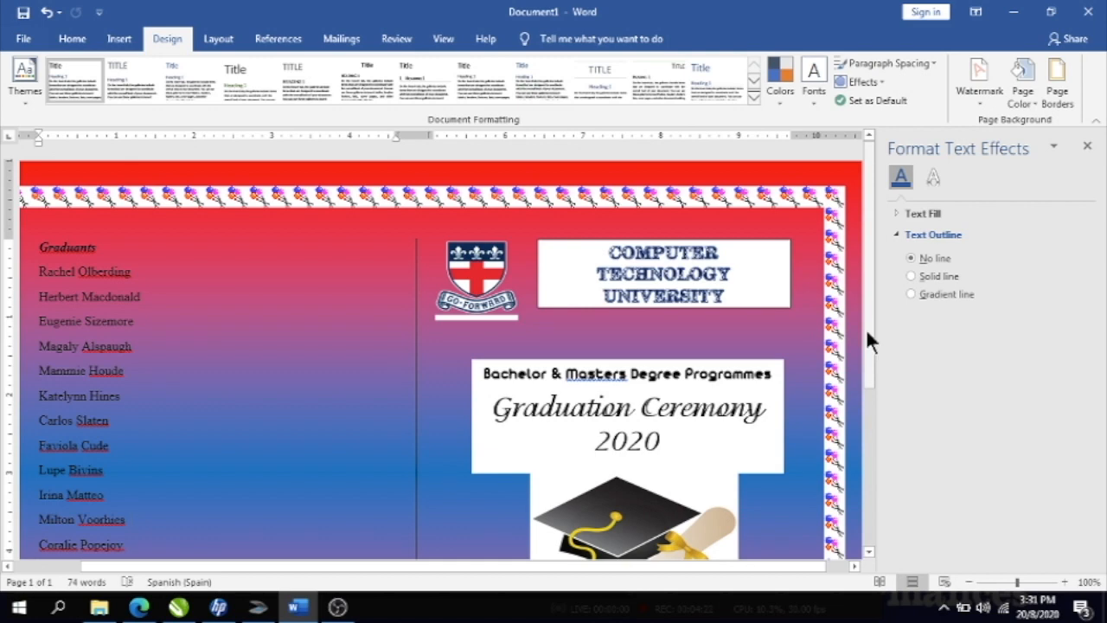
{"action": "left_click_drag", "start_coordinate": [866, 328], "coordinate": [854, 471]}
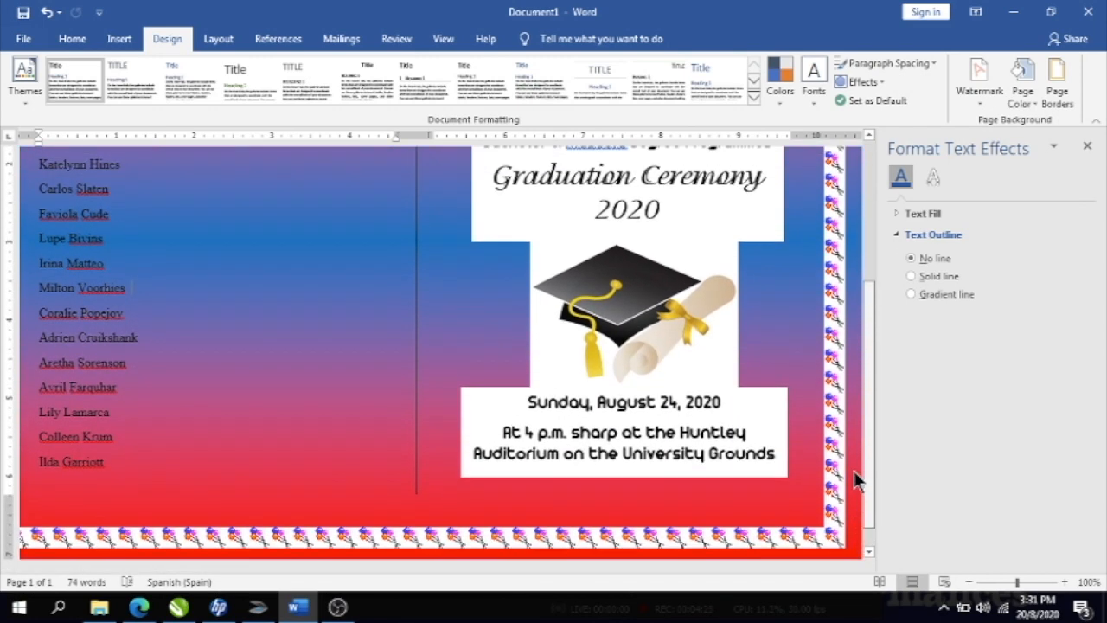
- Close the Format Text Effects pane to show the full landscape page
{"action": "left_click", "coordinate": [1086, 147]}
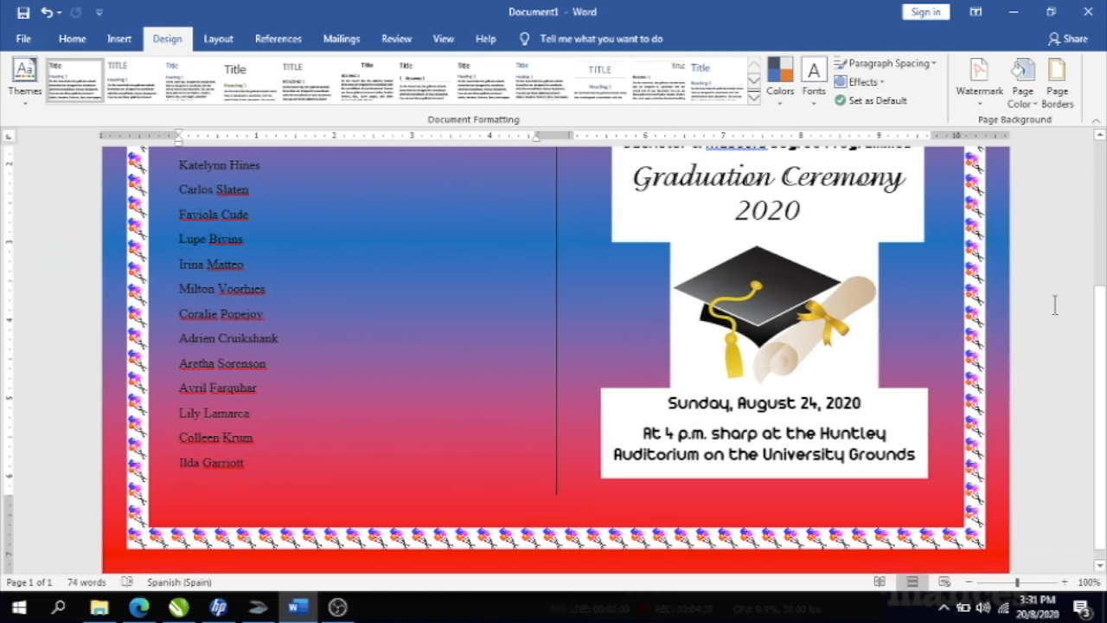
{"action": "left_click_drag", "start_coordinate": [1096, 370], "coordinate": [1099, 226]}
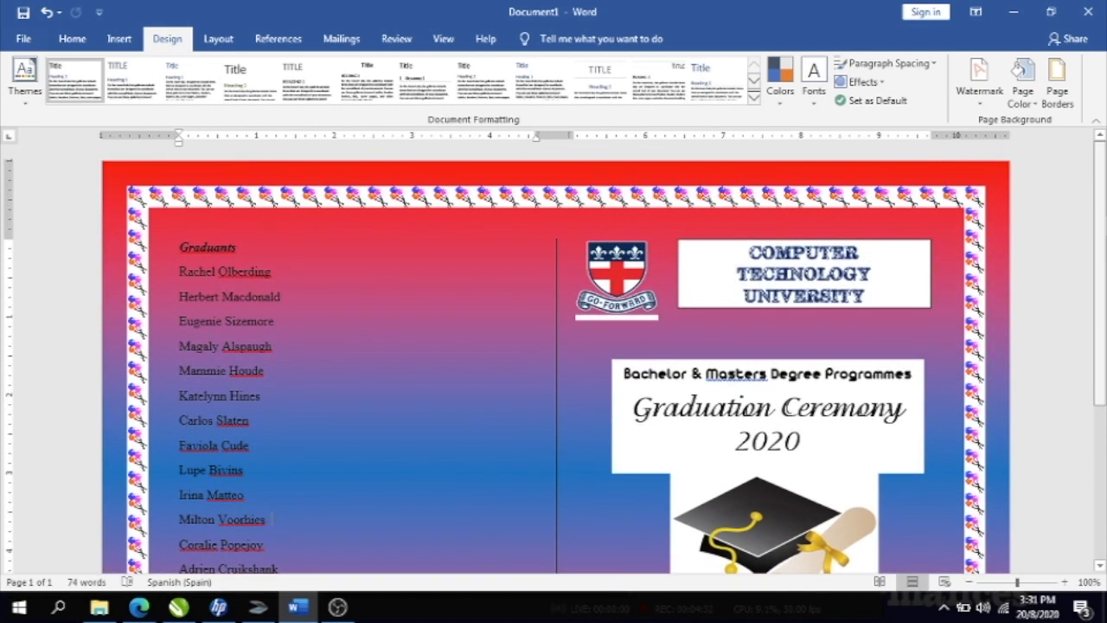
{"action": "mouse_move", "coordinate": [1098, 226]}
{"action": "left_mouse_down"}
{"action": "mouse_move", "coordinate": [1099, 347]}
{"action": "mouse_move", "coordinate": [1099, 224]}
{"action": "left_mouse_up"}
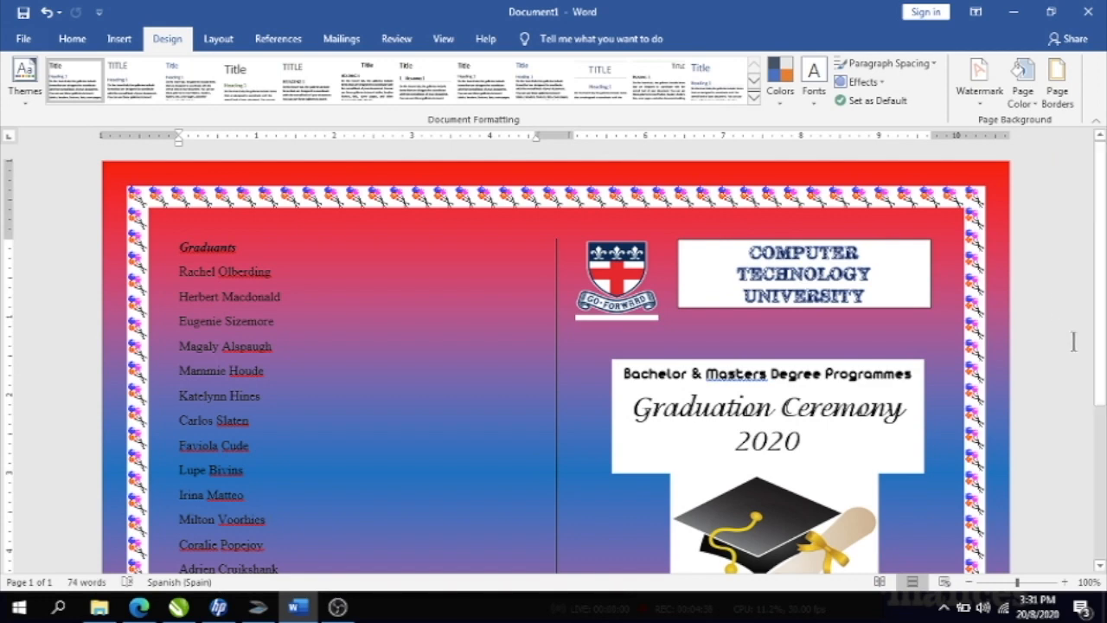
{"action": "left_click_drag", "start_coordinate": [1097, 353], "coordinate": [1097, 562]}
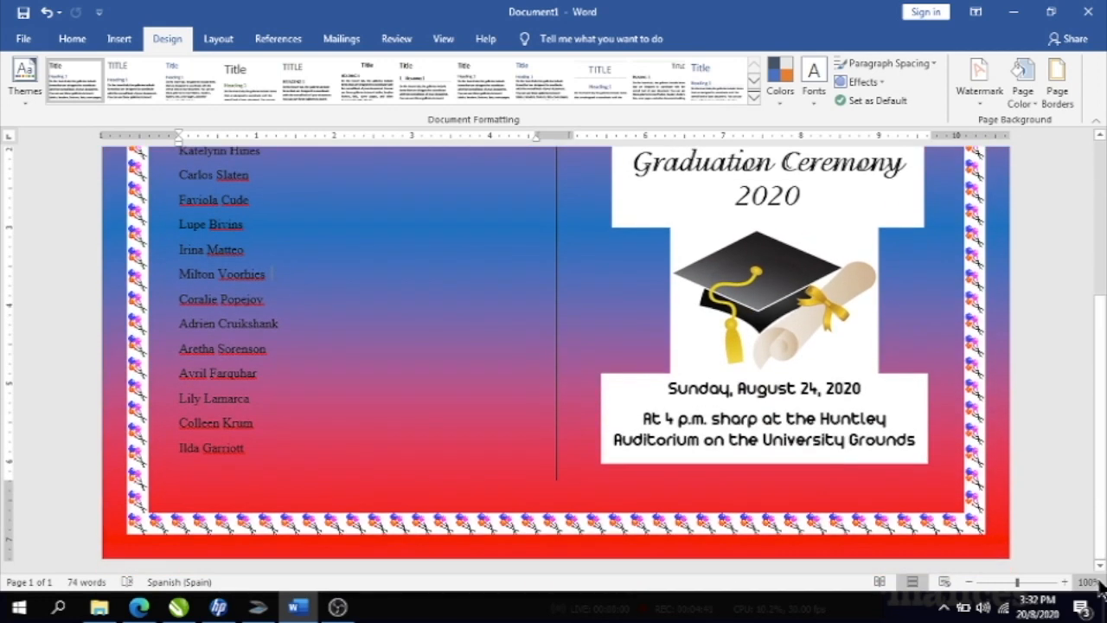
- Place the cursor after 'Grounds', then enter the footer and return to the body
{"action": "left_click", "coordinate": [920, 442]}
{"action": "double_click", "coordinate": [838, 487]}
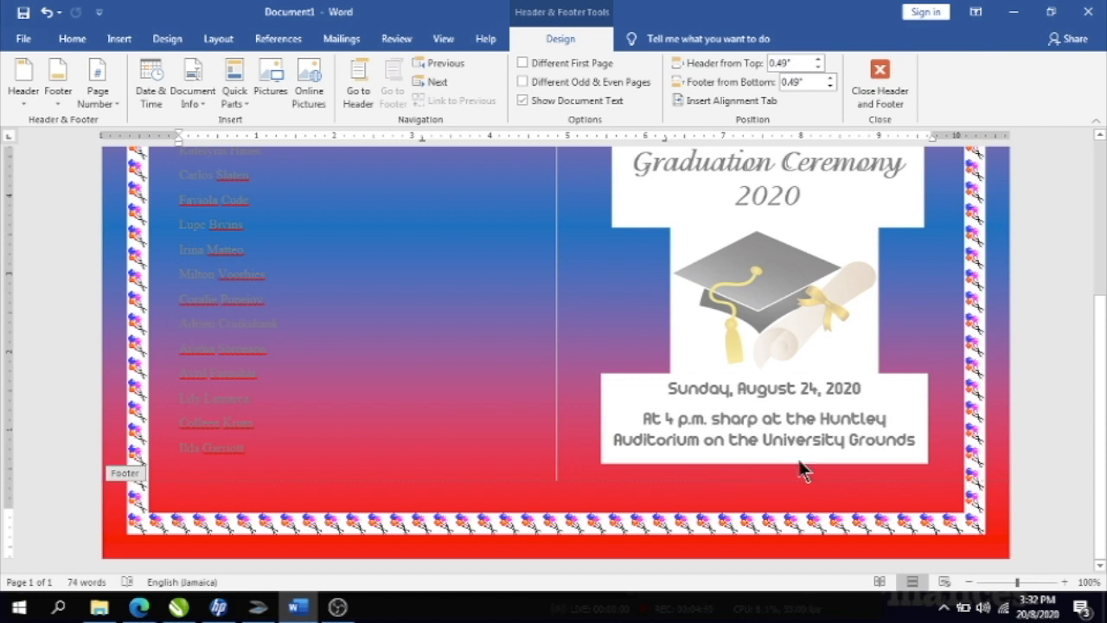
{"action": "double_click", "coordinate": [603, 333]}
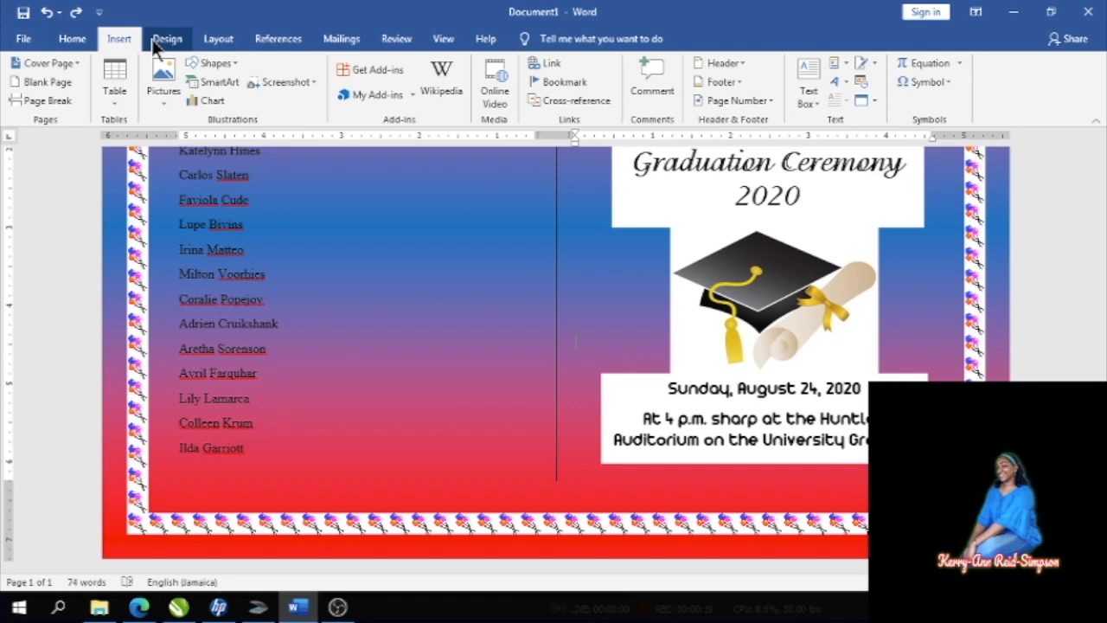
- Insert a break from Layout > Breaks to create page 2
{"action": "left_click", "coordinate": [219, 38]}
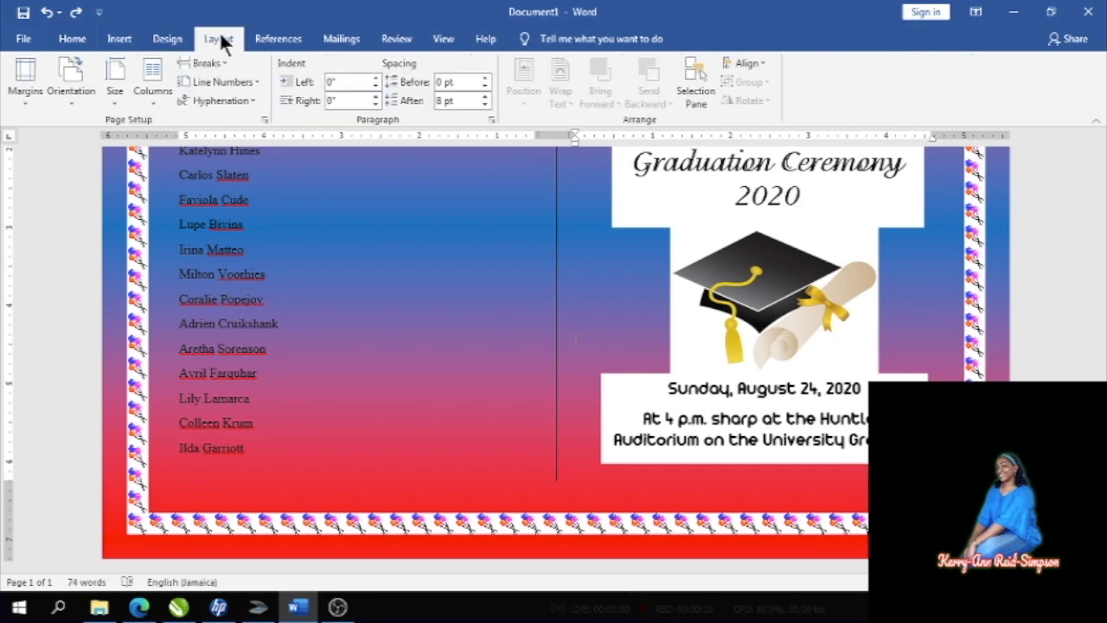
{"action": "left_click", "coordinate": [221, 62]}
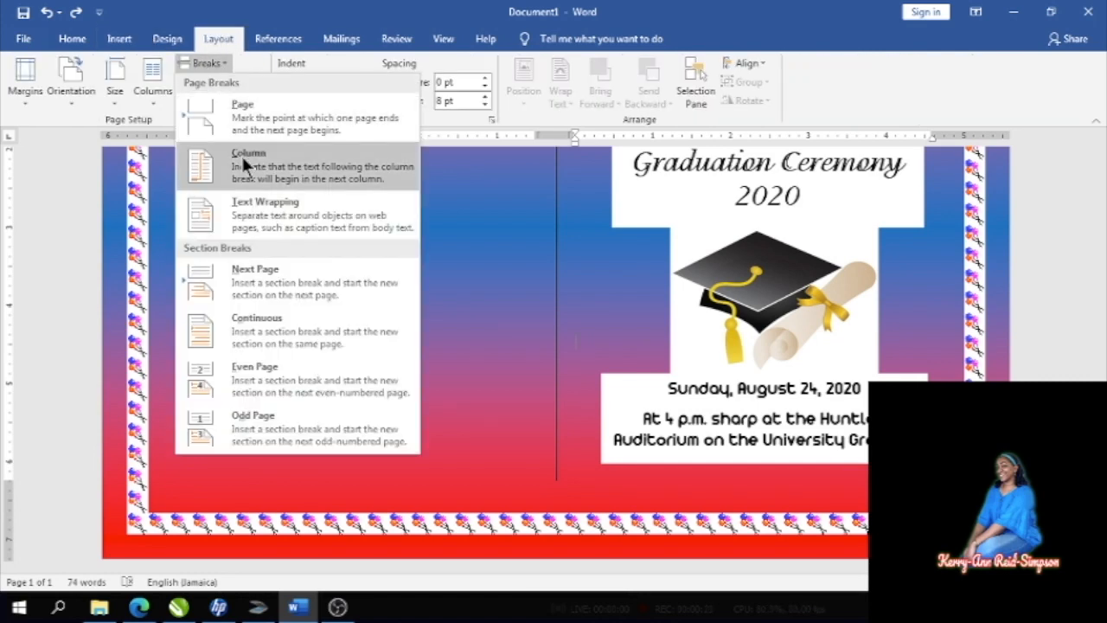
{"action": "left_click", "coordinate": [250, 329]}
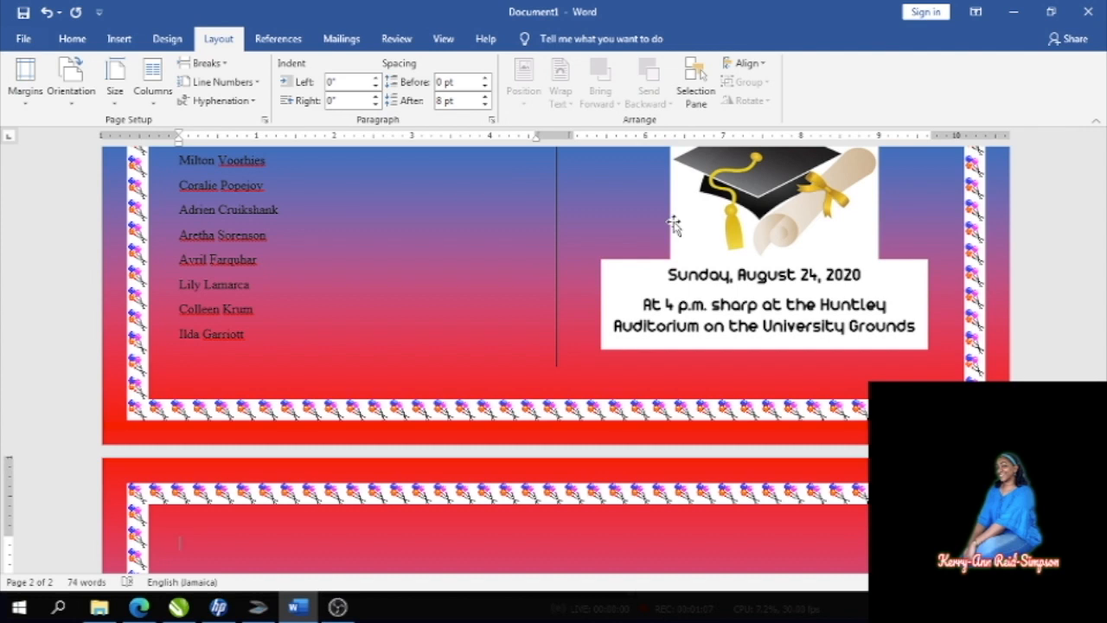
- Type the 'Programme' heading with Procession and Anthem, dotting Anthem to its speaker's name
{"action": "type", "text": "Program"}
{"action": "key", "text": "BackSpace"}
{"action": "key", "text": "BackSpace"}
{"action": "key", "text": "BackSpace"}
{"action": "type", "text": "gramme Pro"}
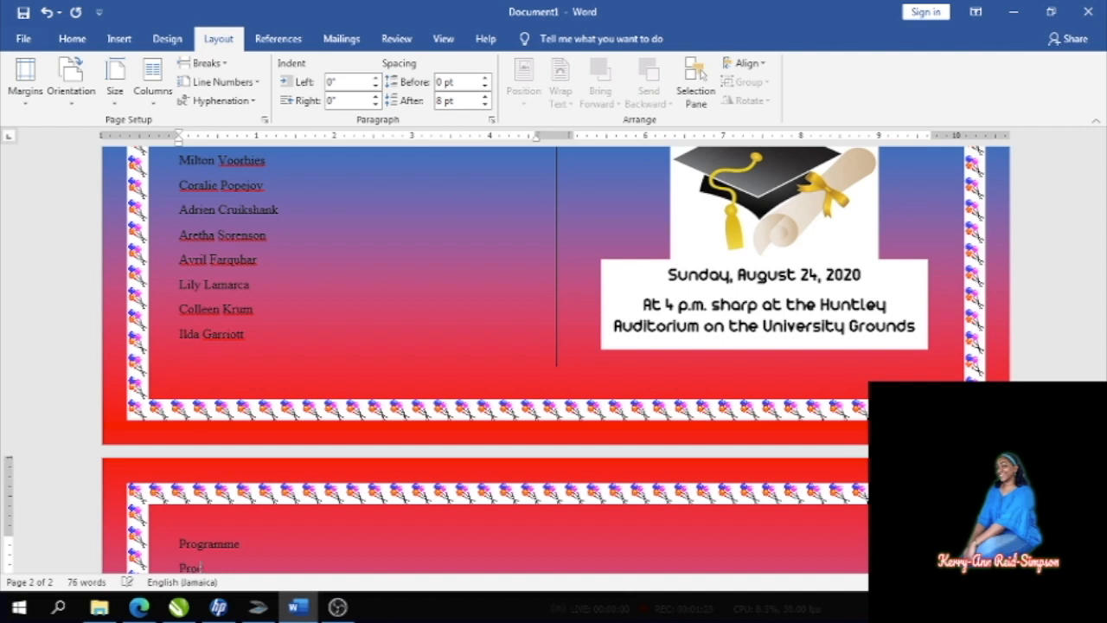
{"action": "type", "text": "cession"}
{"action": "scroll", "coordinate": [673, 224], "scroll_direction": "down", "scroll_amount": 2}
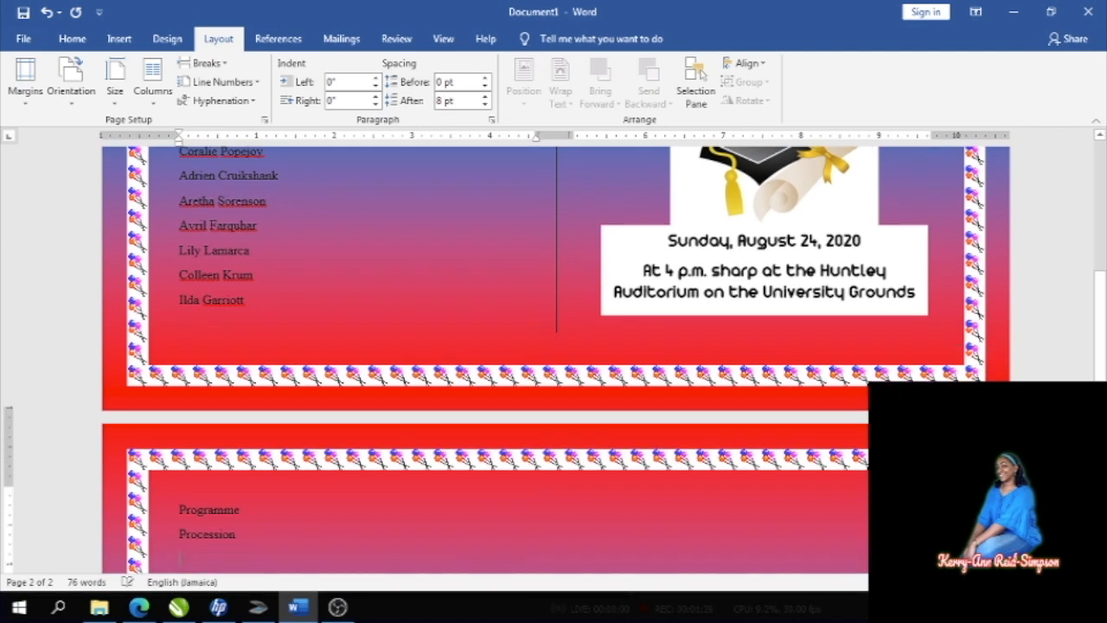
{"action": "type", "text": "them"}
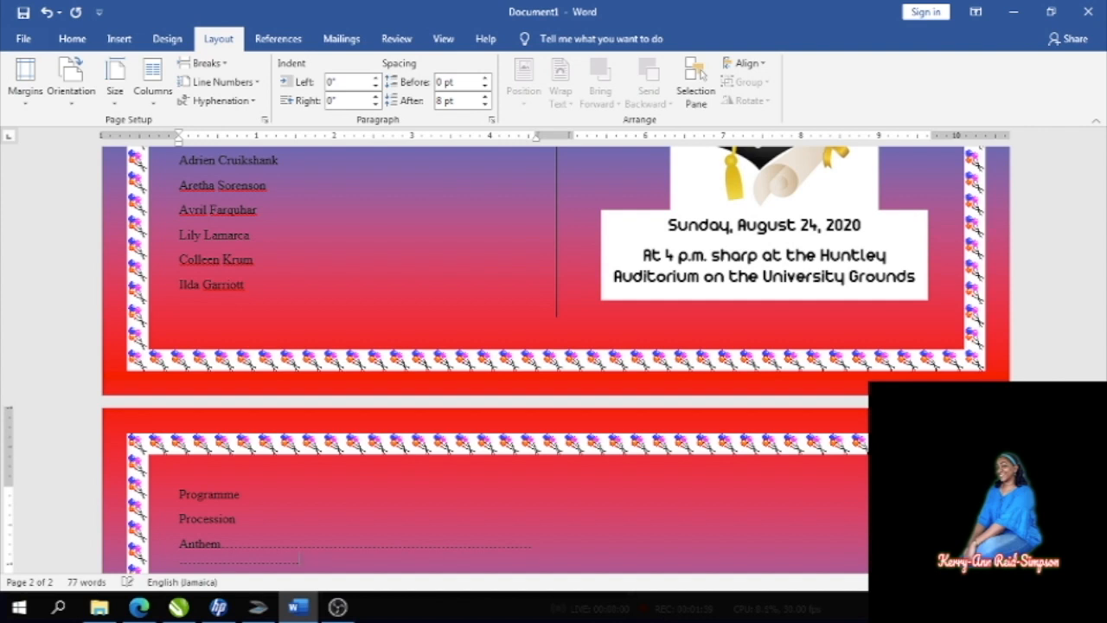
{"action": "key", "text": "BackSpace"}
{"action": "key", "text": "BackSpace"}
{"action": "key", "text": "BackSpace"}
{"action": "key", "text": "BackSpace"}
{"action": "key", "text": "BackSpace"}
{"action": "key", "text": "BackSpace"}
{"action": "key", "text": "BackSpace"}
{"action": "key", "text": "BackSpace"}
{"action": "key", "text": "BackSpace"}
{"action": "key", "text": "BackSpace"}
{"action": "key", "text": "BackSpace"}
{"action": "key", "text": "BackSpace"}
{"action": "key", "text": "BackSpace"}
{"action": "key", "text": "BackSpace"}
{"action": "key", "text": "BackSpace"}
{"action": "key", "text": "BackSpace"}
{"action": "key", "text": "BackSpace"}
{"action": "key", "text": "BackSpace"}
{"action": "key", "text": "BackSpace"}
{"action": "key", "text": "BackSpace"}
{"action": "key", "text": "BackSpace"}
{"action": "key", "text": "BackSpace"}
{"action": "key", "text": "BackSpace"}
{"action": "key", "text": "BackSpace"}
{"action": "key", "text": "BackSpace"}
{"action": "key", "text": "BackSpace"}
{"action": "key", "text": "BackSpace"}
{"action": "key", "text": "BackSpace"}
{"action": "key", "text": "BackSpace"}
{"action": "key", "text": "BackSpace"}
{"action": "key", "text": "BackSpace"}
{"action": "key", "text": "BackSpace"}
{"action": "key", "text": "BackSpace"}
{"action": "key", "text": "BackSpace"}
{"action": "key", "text": "BackSpace"}
{"action": "key", "text": "BackSpace"}
{"action": "key", "text": "BackSpace"}
{"action": "key", "text": "BackSpace"}
{"action": "key", "text": "BackSpace"}
{"action": "key", "text": "BackSpace"}
- Add Invocation and Welcome lines, each followed by its speaker's name, fixing typos
{"action": "key", "text": "Return"}
{"action": "type", "text": "Invocation"}
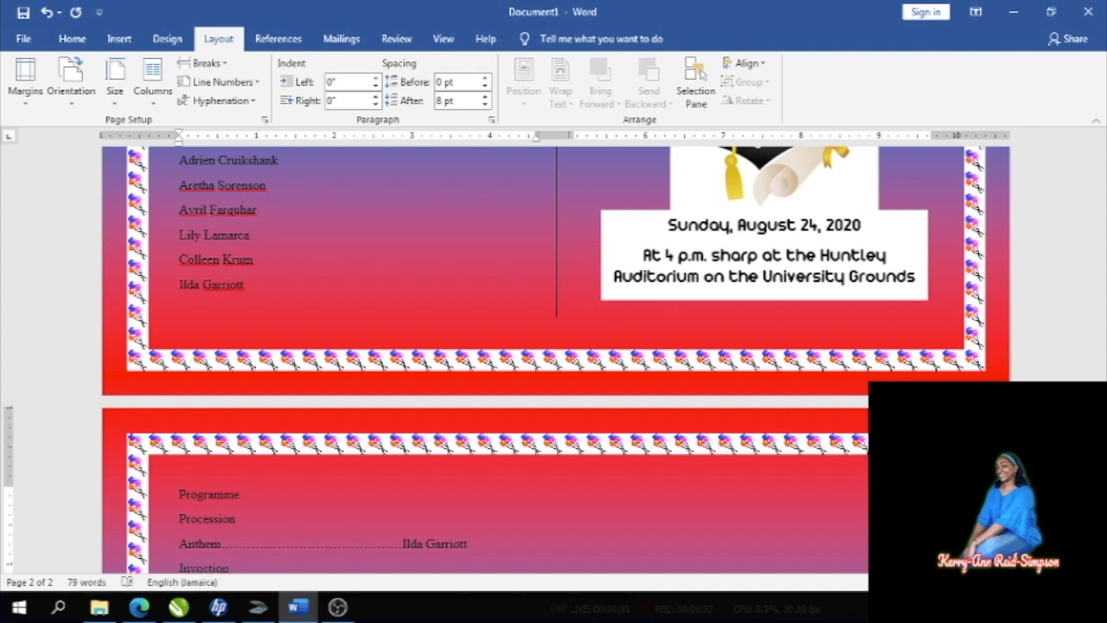
{"action": "key", "text": "BackSpace"}
{"action": "key", "text": "BackSpace"}
{"action": "type", "text": "ation"}
{"action": "key", "text": "Return"}
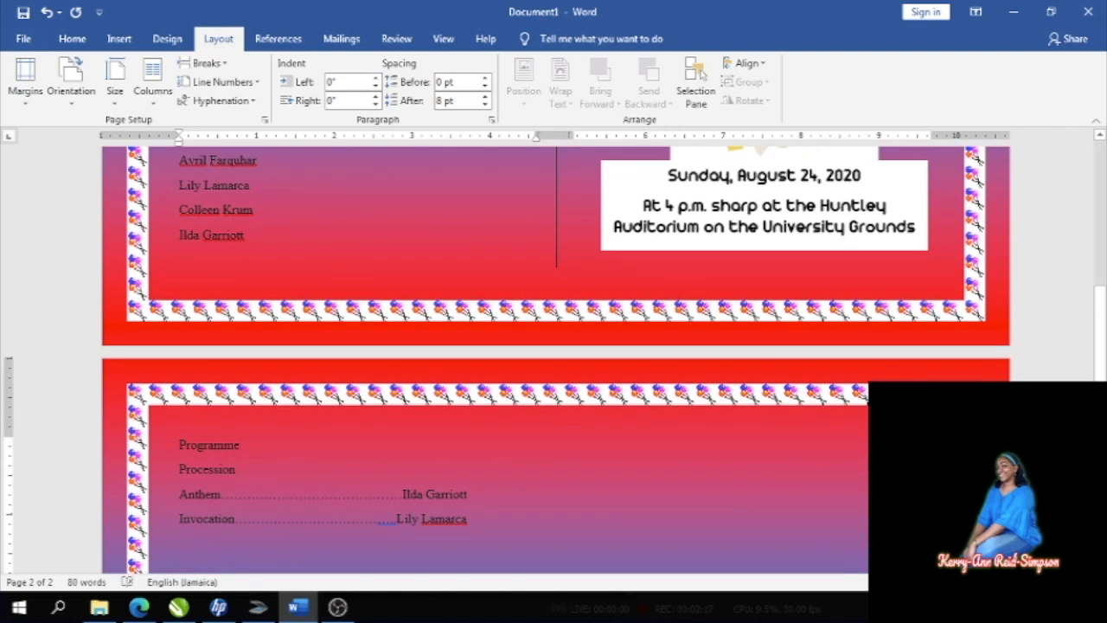
{"action": "type", "text": "Welcome"}
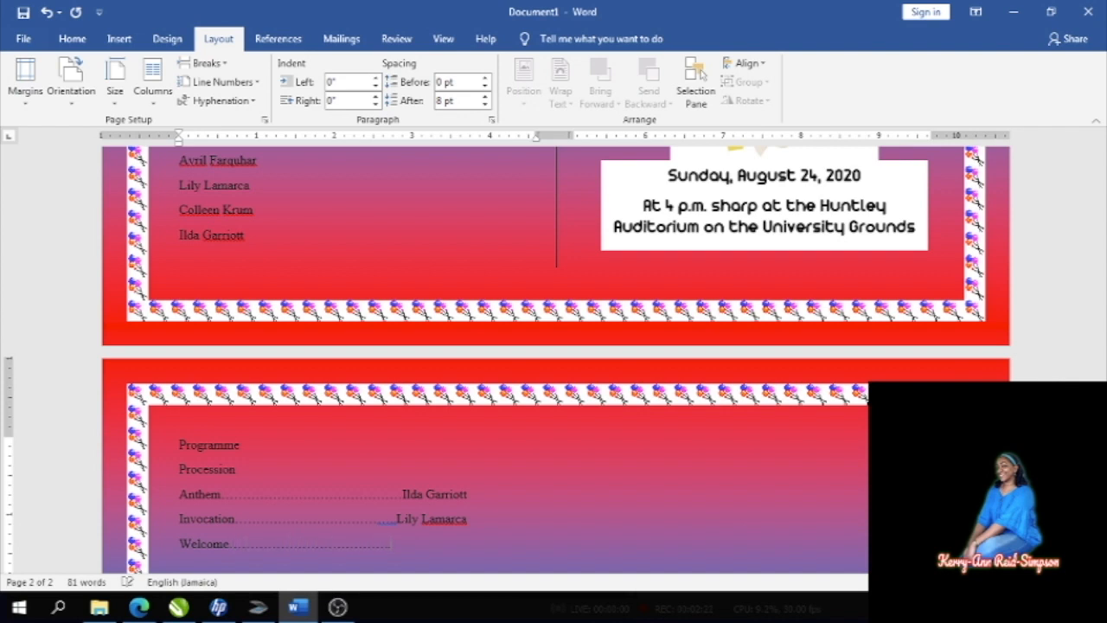
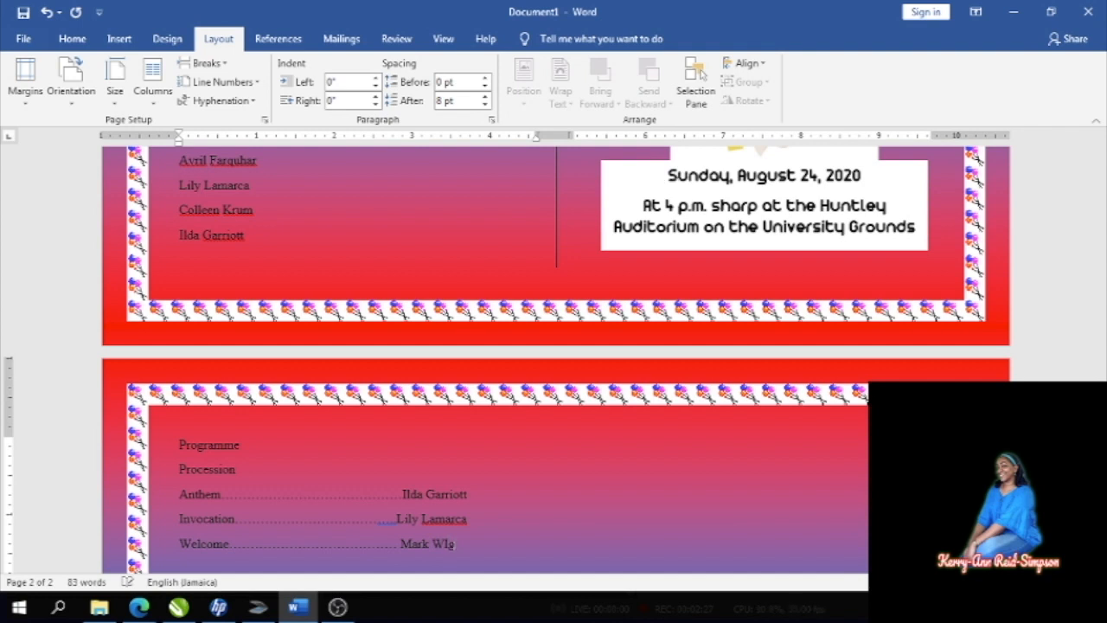
{"action": "type", "text": "igna"}
- Add the Chairman's Remarks line with dotted leader to its speaker, fixing the apostrophe
{"action": "type", "text": "V"}
{"action": "key", "text": "BackSpace"}
{"action": "type", "text": "Cha"}
{"action": "type", "text": "irs"}
{"action": "type", "text": "an's Rema"}
{"action": "type", "text": "rks"}
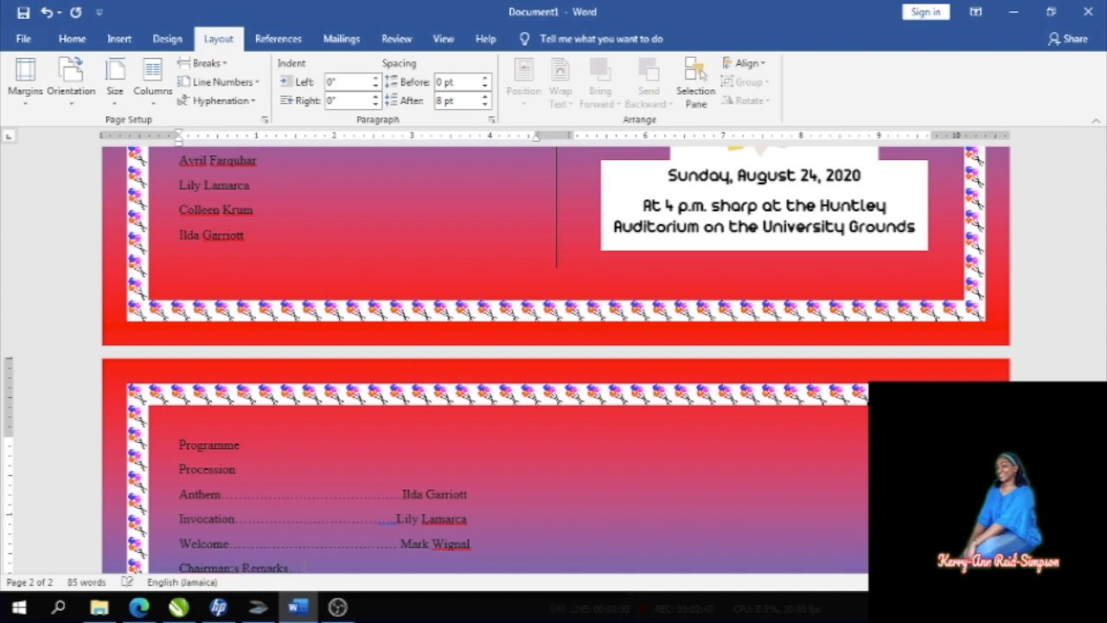
{"action": "key", "text": "Return"}
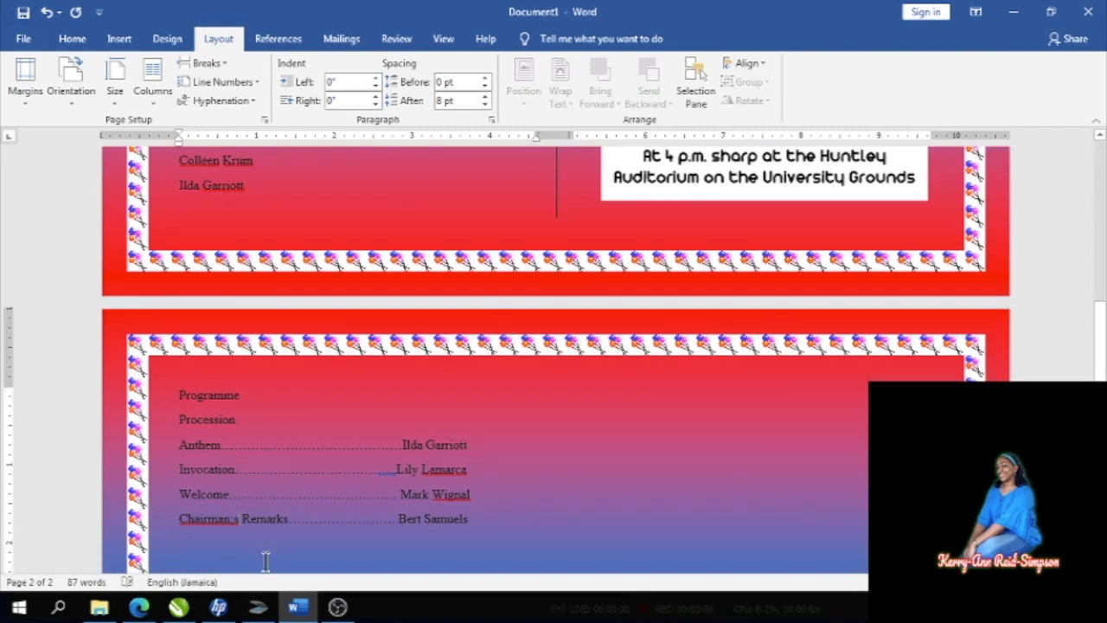
{"action": "key", "text": "BackSpace"}
{"action": "type", "text": "'"}
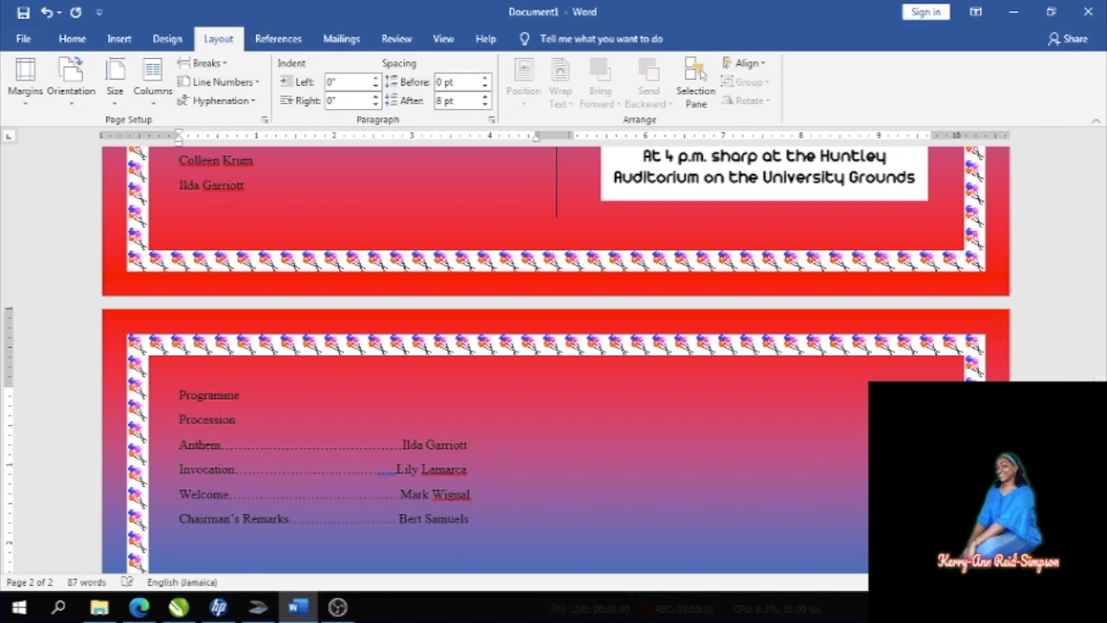
{"action": "left_click", "coordinate": [475, 518]}
{"action": "key", "text": "Return"}
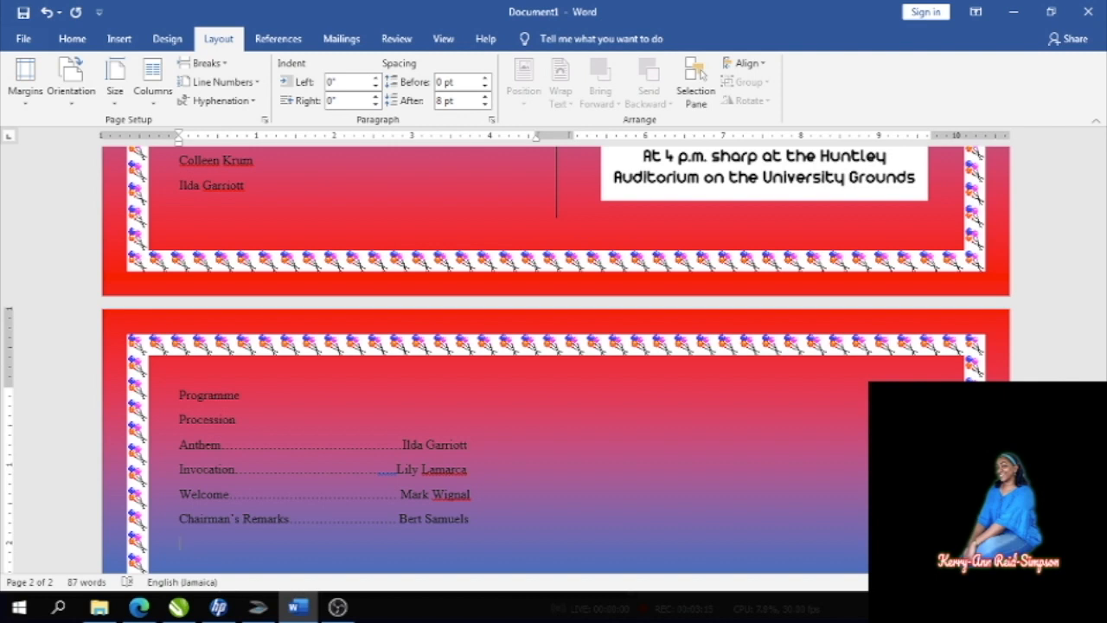
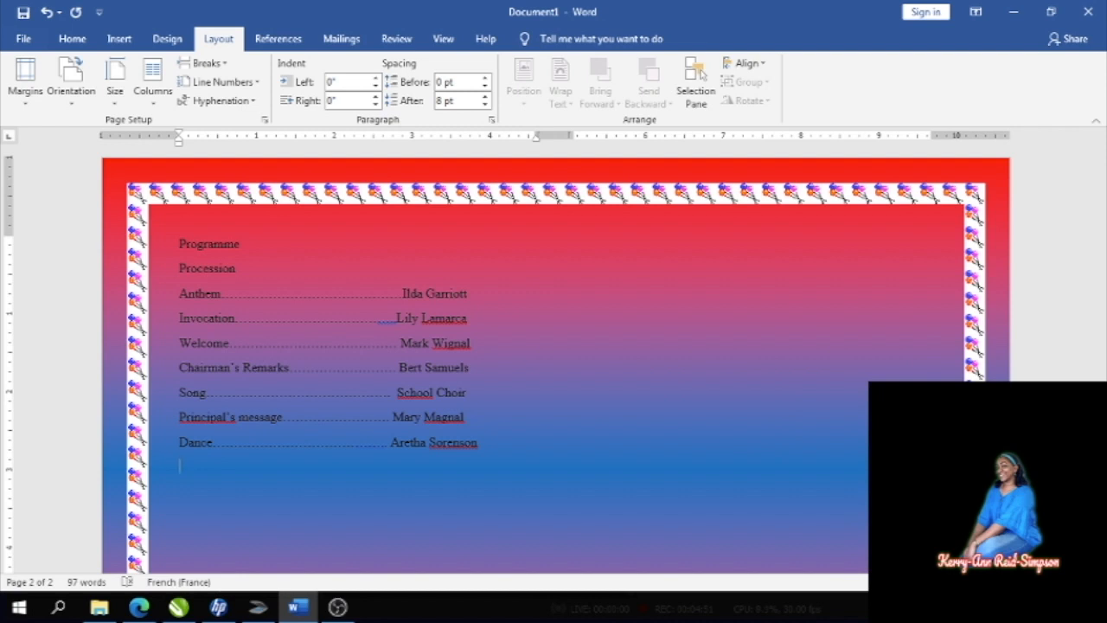
- Add the Greetings from Ministry and Presentation of Certificates lines, each dotted to its presenter's name
{"action": "type", "text": "Greetings from "}
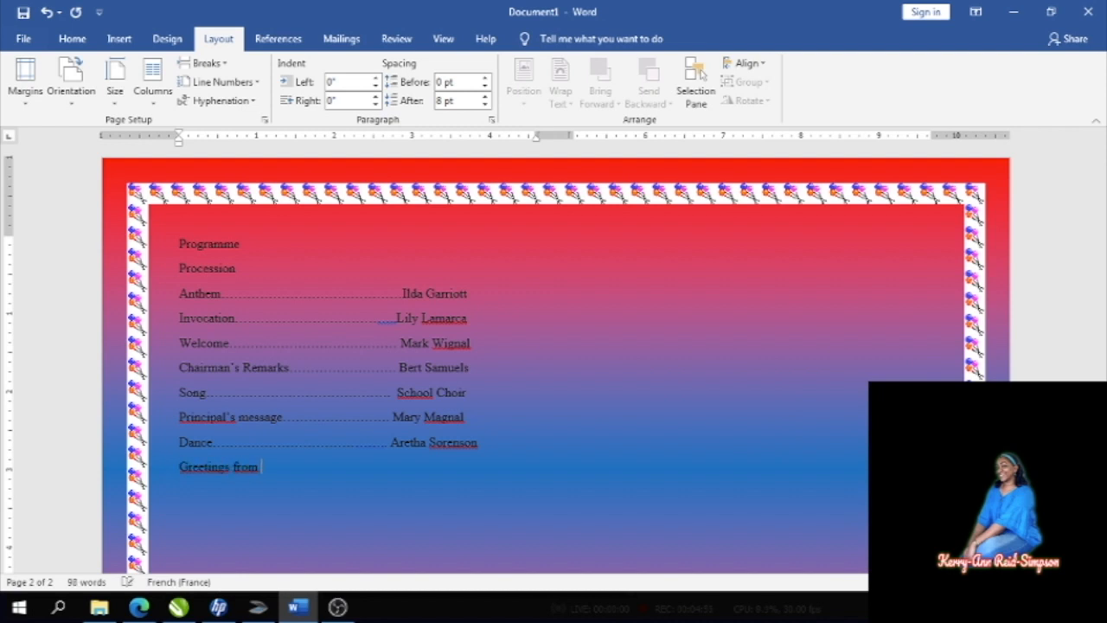
{"action": "type", "text": "Ministry"}
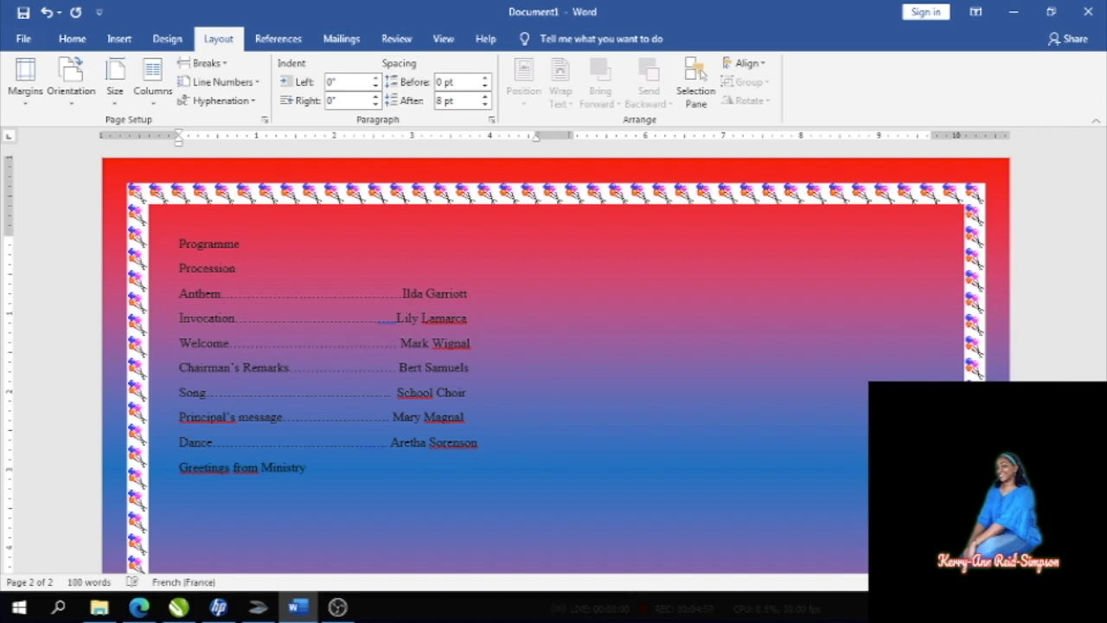
{"action": "type", "text": "............................"}
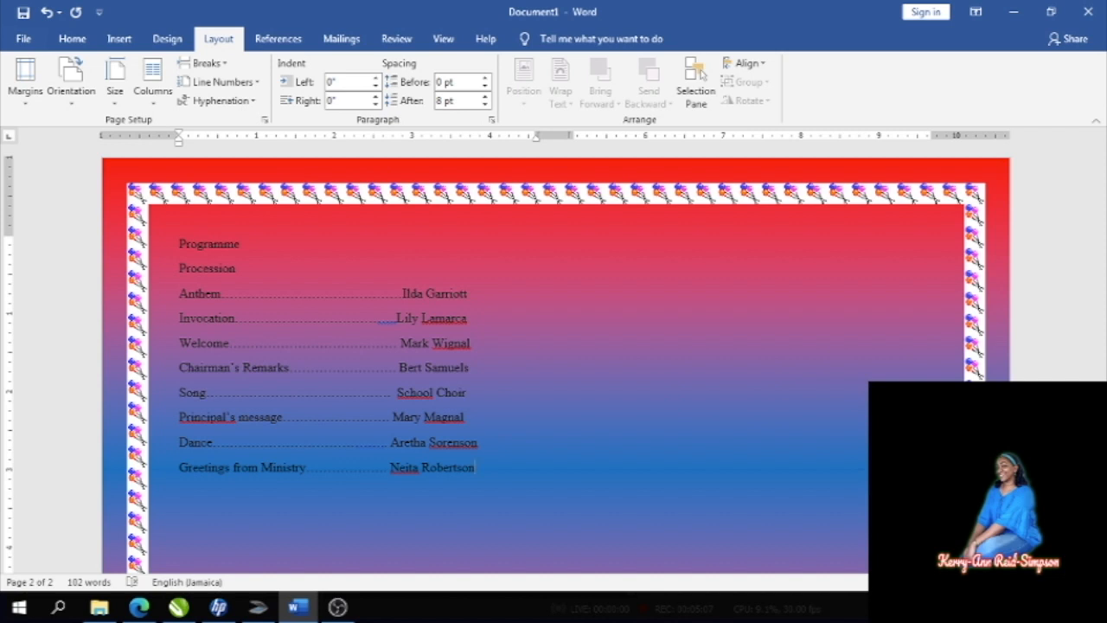
{"action": "key", "text": "Return"}
{"action": "type", "text": "Presentation of Ce"}
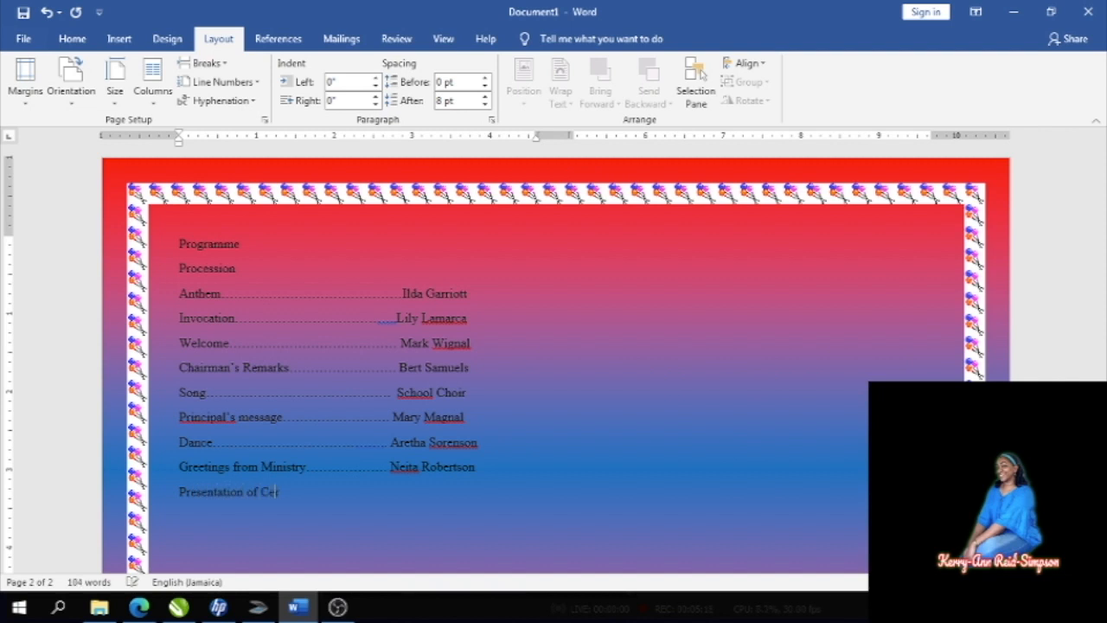
{"action": "type", "text": "rtificates "}
{"action": "type", "text": "..........."}
{"action": "type", "text": "..."}
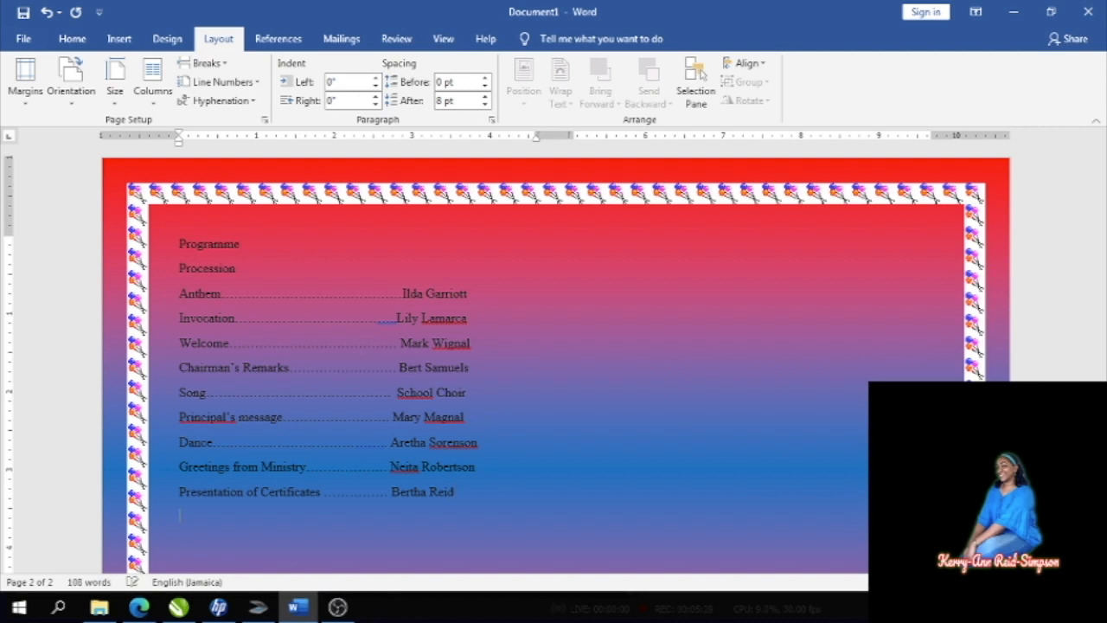
{"action": "key", "text": "Return"}
- Add the Song line with a dotted leader to its performer's name
{"action": "type", "text": "Song...."}
{"action": "key", "text": "Tab"}
{"action": "type", "text": "Rita Marley"}
{"action": "key", "text": "Return"}
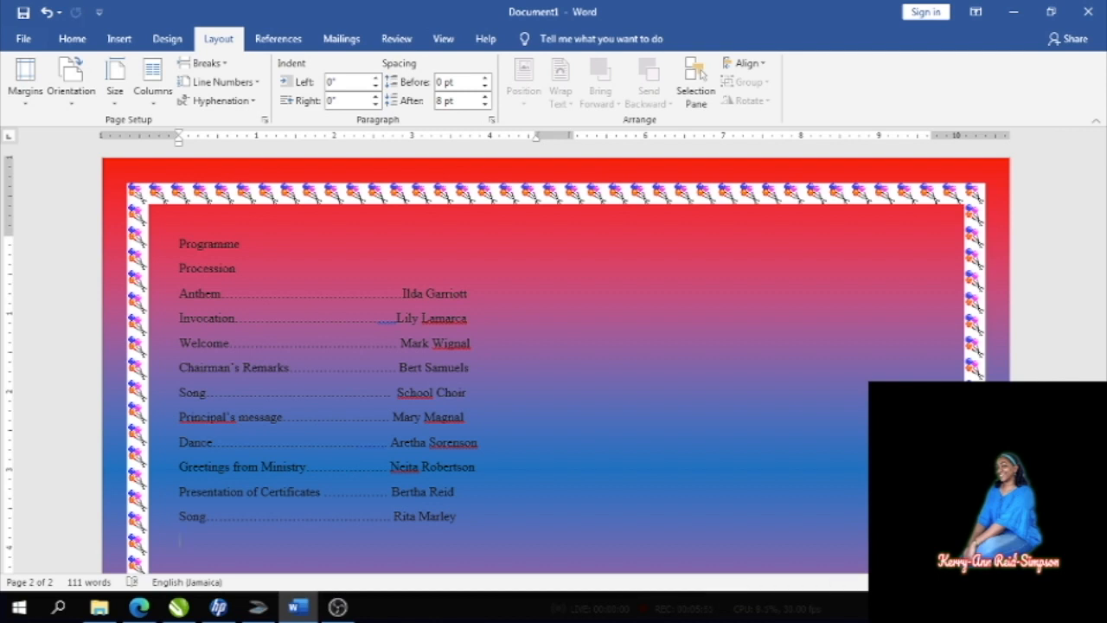
- Add the Feature Address line followed by its speaker's name, fixing typos
{"action": "type", "text": "Feature Adddress"}
{"action": "key", "text": "BackSpace"}
{"action": "key", "text": "BackSpace"}
{"action": "key", "text": "BackSpace"}
{"action": "key", "text": "BackSpace"}
{"action": "key", "text": "BackSpace"}
{"action": "key", "text": "BackSpace"}
{"action": "type", "text": "dress"}
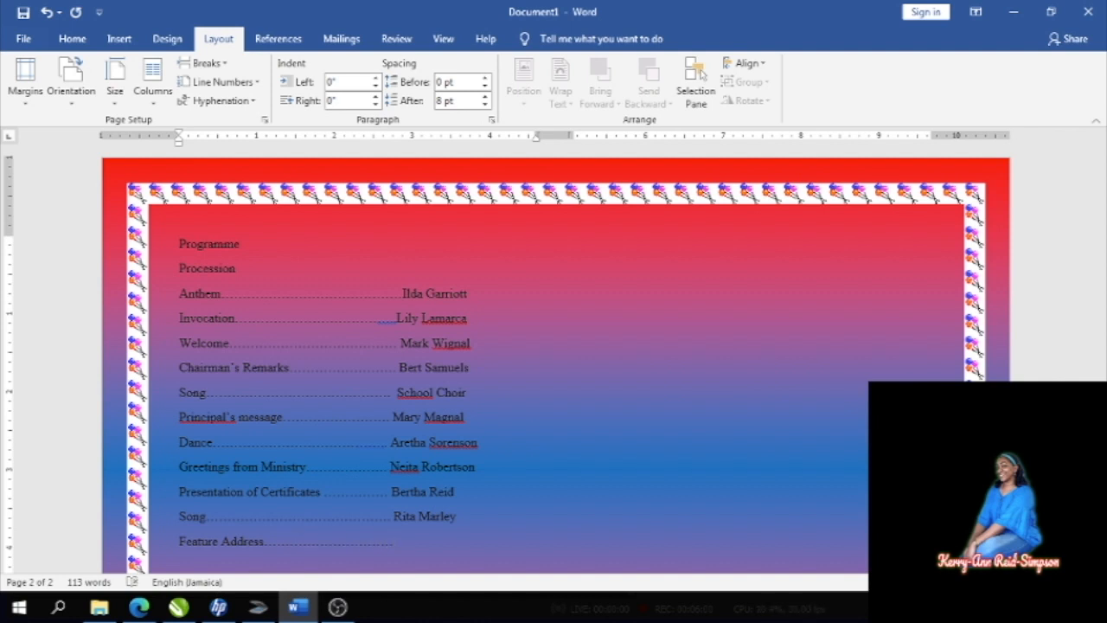
{"action": "type", "text": "Andrew Holb"}
{"action": "key", "text": "BackSpace"}
{"action": "type", "text": "ness"}
{"action": "key", "text": "Return"}
- Add the Presentation of Achievements/Awards line, correcting the misspelled word and stray dots
{"action": "type", "text": "Present"}
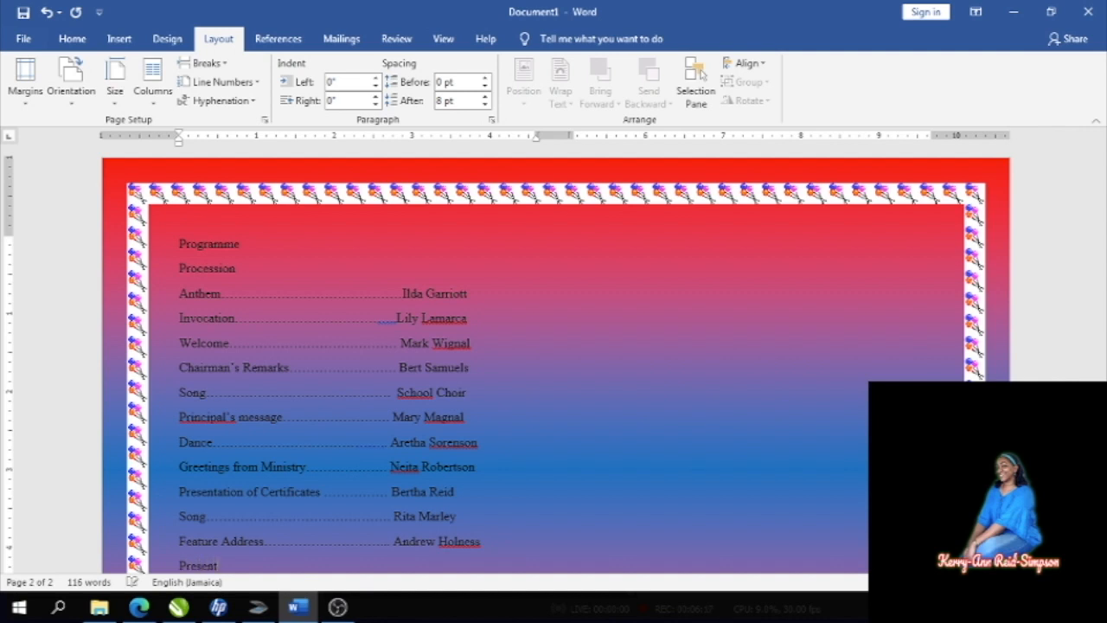
{"action": "type", "text": "ation of Achieveme"}
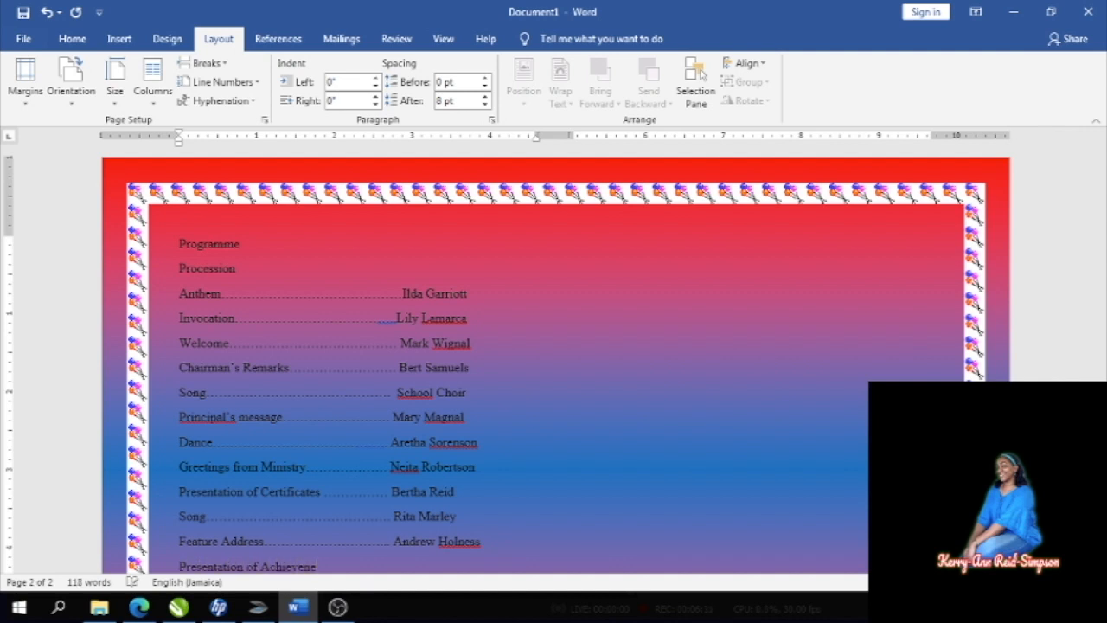
{"action": "key", "text": "BackSpace"}
{"action": "key", "text": "BackSpace"}
{"action": "type", "text": "ment"}
{"action": "type", "text": "s...."}
{"action": "key", "text": "BackSpace"}
{"action": "key", "text": "BackSpace"}
{"action": "key", "text": "BackSpace"}
{"action": "key", "text": "BackSpace"}
{"action": "key", "text": "BackSpace"}
{"action": "key", "text": "BackSpace"}
{"action": "key", "text": "BackSpace"}
{"action": "key", "text": "BackSpace"}
{"action": "key", "text": "BackSpace"}
{"action": "key", "text": "BackSpace"}
{"action": "key", "text": "BackSpace"}
{"action": "key", "text": "BackSpace"}
{"action": "key", "text": "BackSpace"}
{"action": "key", "text": "BackSpace"}
{"action": "key", "text": "BackSpace"}
{"action": "type", "text": "nts/Awards"}
{"action": "key", "text": "Return"}
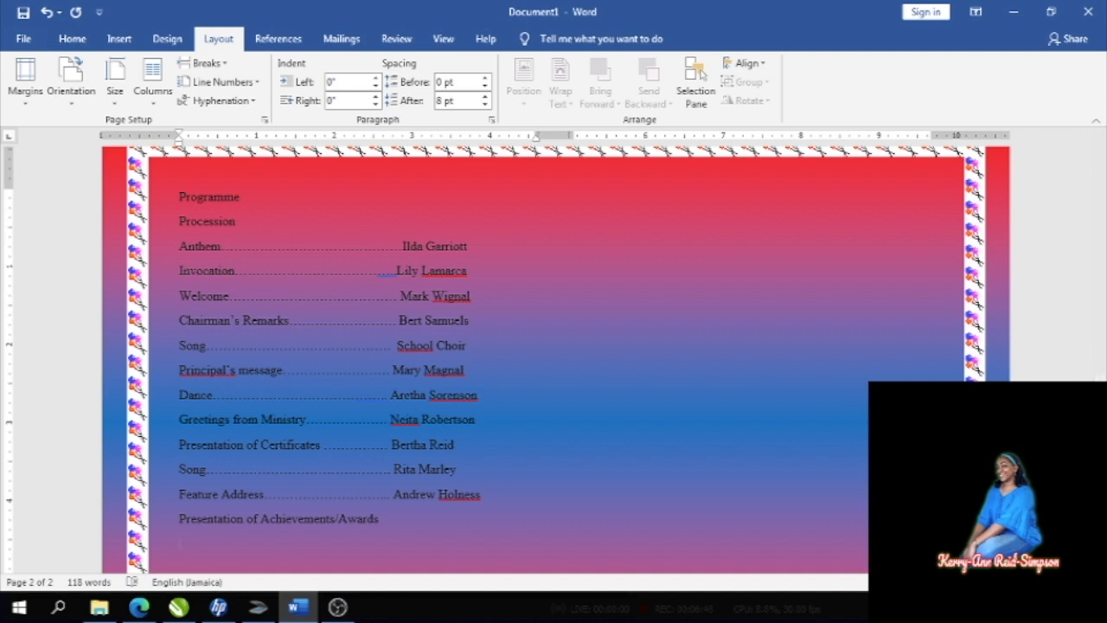
- Add the 'Presentation of the Principal's Awards' line with capitalised Principal's and Awards
{"action": "type", "text": "P"}
{"action": "key", "text": "BackSpace"}
{"action": "type", "text": "Presentation of the principal"}
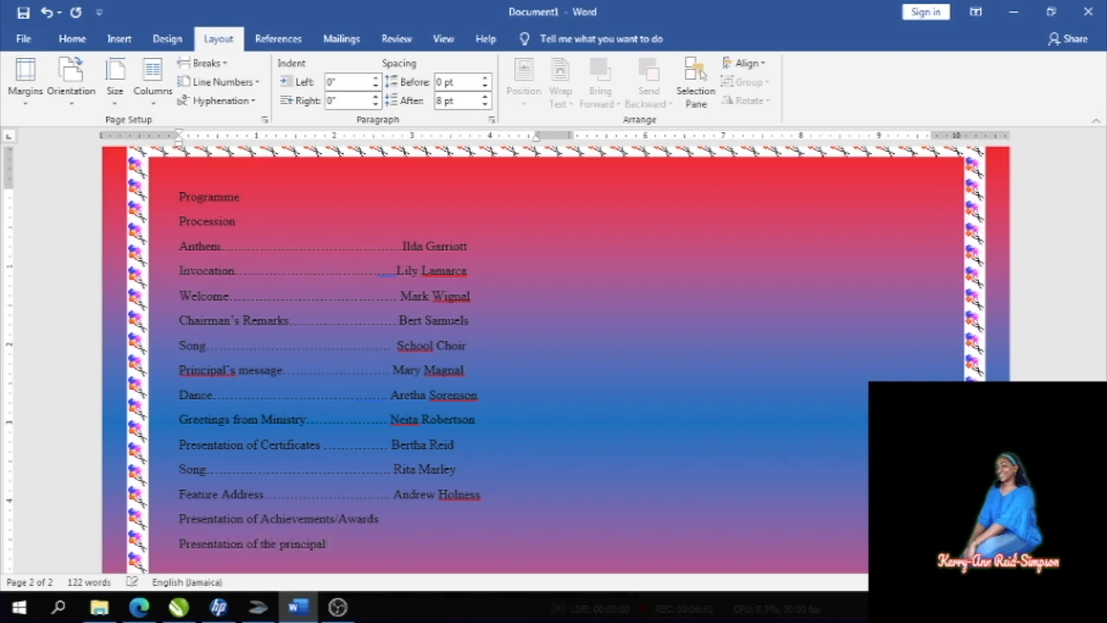
{"action": "type", "text": " awards"}
{"action": "key", "text": "BackSpace"}
{"action": "type", "text": "O"}
{"action": "key", "text": "BackSpace"}
{"action": "type", "text": "P"}
{"action": "type", "text": "'s"}
{"action": "key", "text": "BackSpace"}
{"action": "type", "text": "A"}
{"action": "key", "text": "Return"}
- Add the Validictorian Address line with a dotted leader to its speaker's name
{"action": "type", "text": "Validic"}
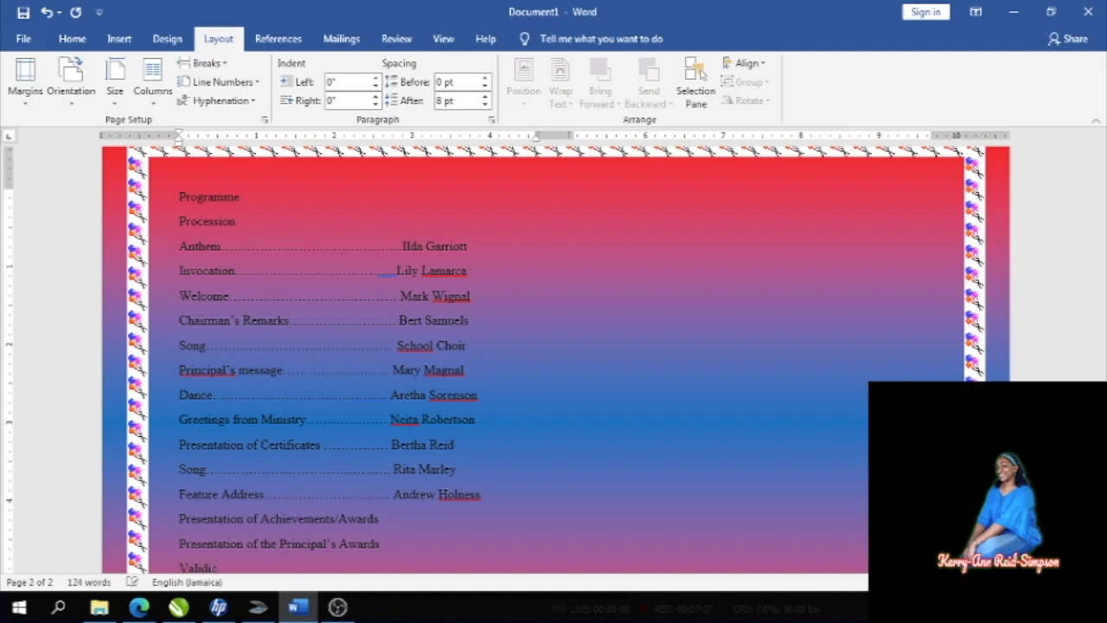
{"action": "type", "text": "torian Address...................."}
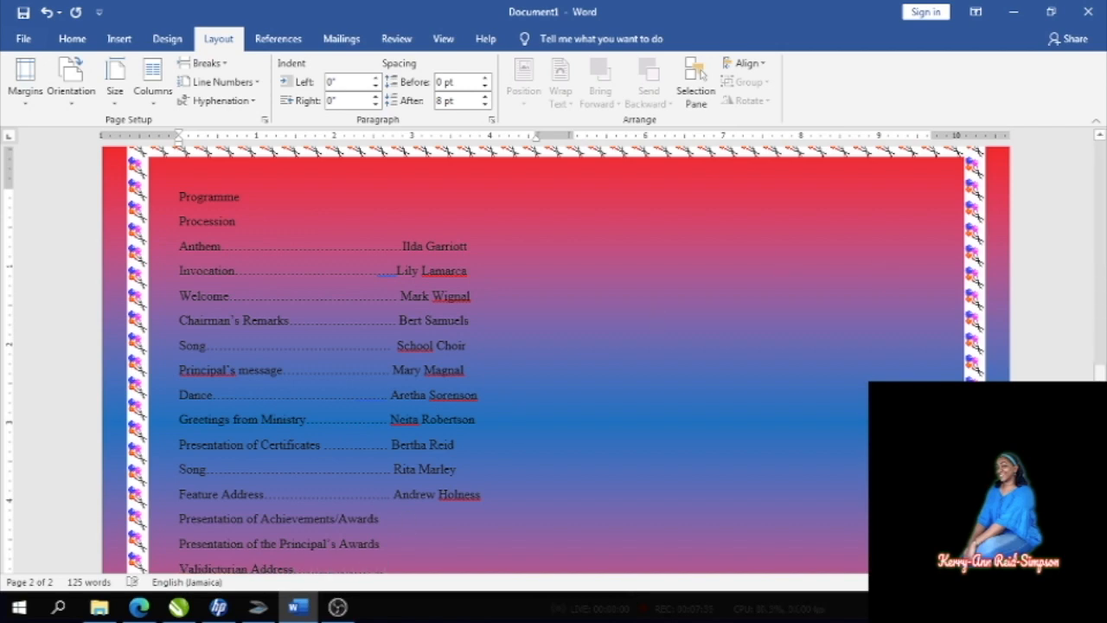
{"action": "left_click_drag", "start_coordinate": [1099, 372], "coordinate": [1095, 440]}
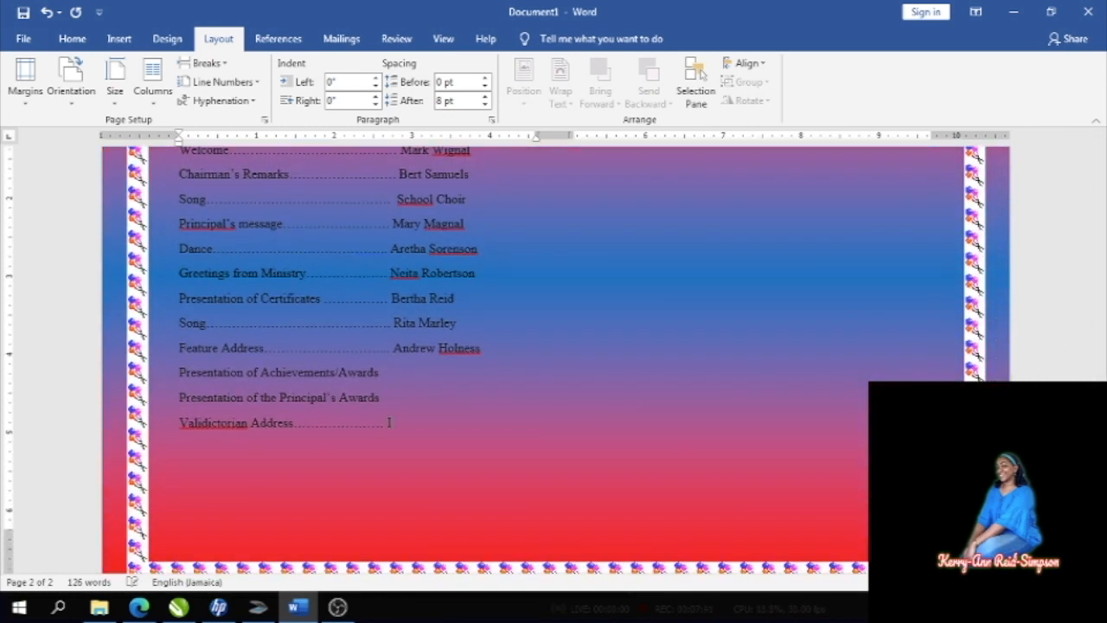
{"action": "key", "text": "BackSpace"}
{"action": "key", "text": "BackSpace"}
{"action": "key", "text": "Return"}
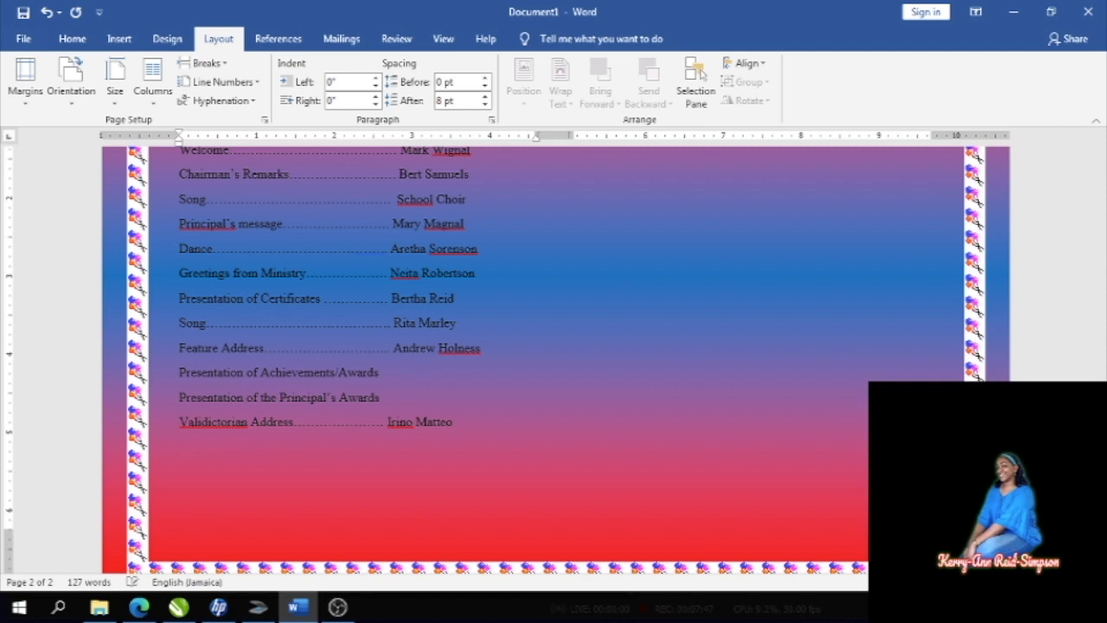
- Correct Validictorian to Valedictorian and start a Vote of Thanks line with a dotted leader
{"action": "right_click", "coordinate": [233, 430]}
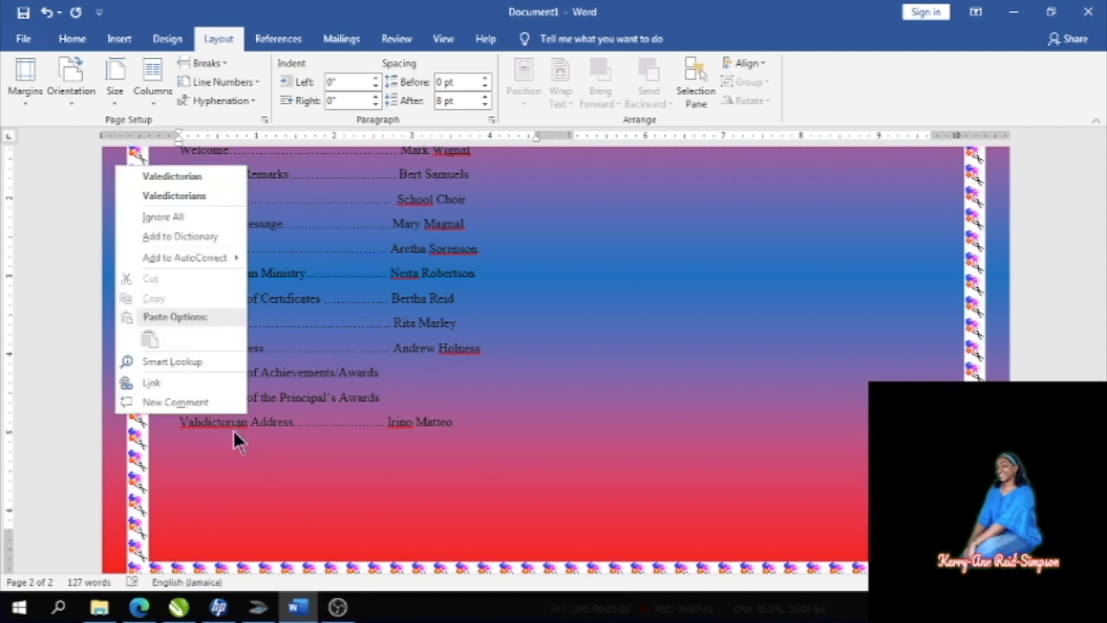
{"action": "left_click", "coordinate": [202, 175]}
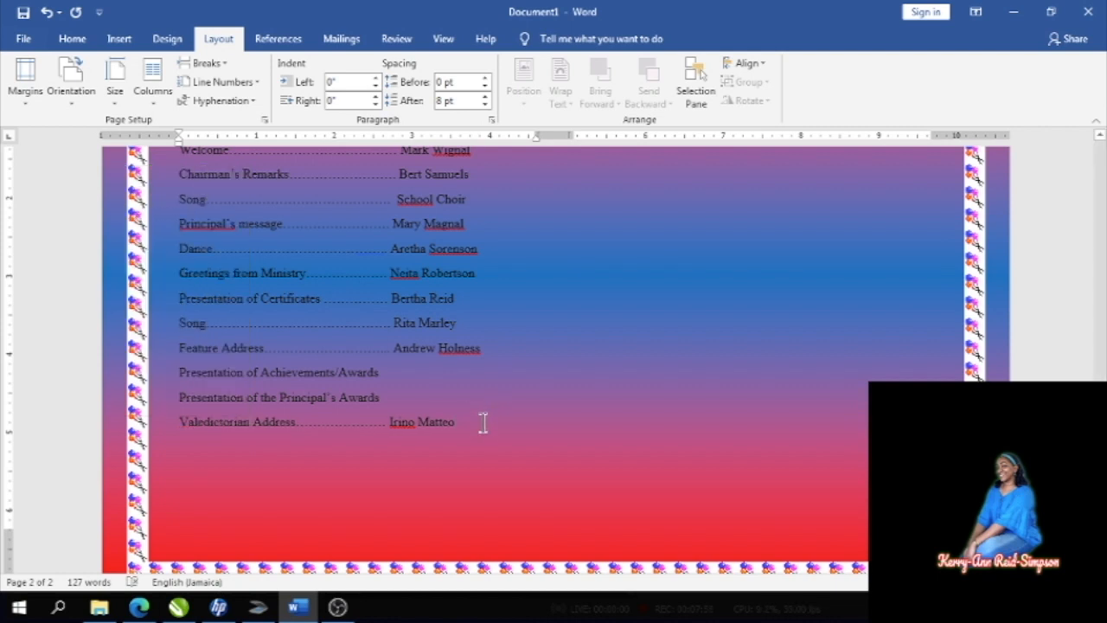
{"action": "key", "text": "Return"}
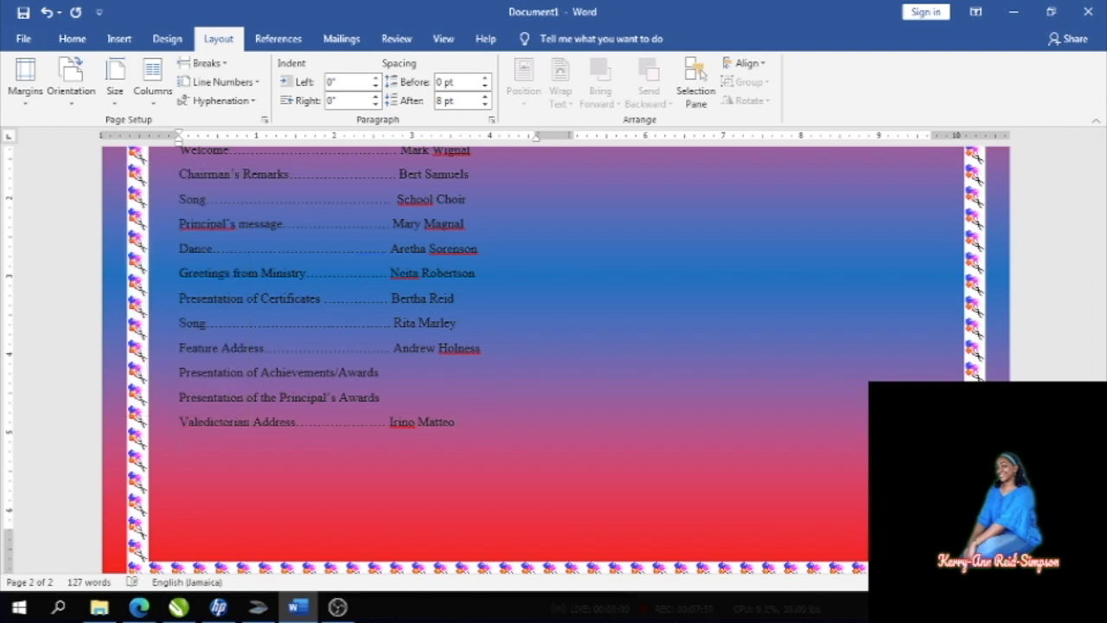
{"action": "type", "text": "Vote of Thanks................................"}
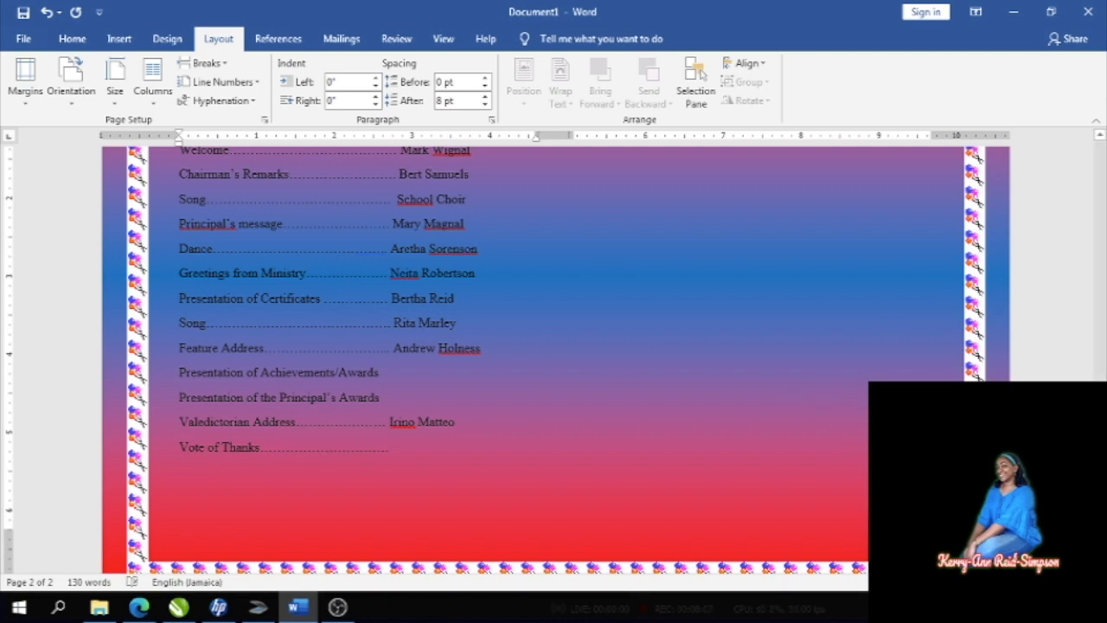
- Enter the Vote of Thanks presenter's name, correcting the surname's first letter to K
{"action": "scroll", "coordinate": [484, 360], "scroll_direction": "up", "scroll_amount": 10}
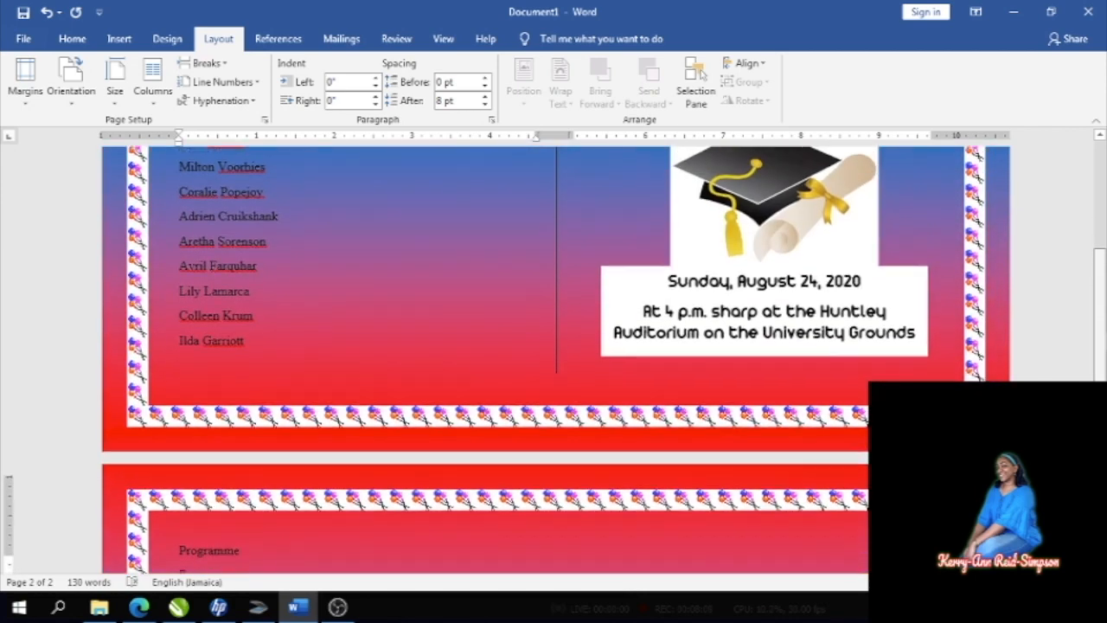
{"action": "scroll", "coordinate": [556, 359], "scroll_direction": "down", "scroll_amount": 5}
{"action": "scroll", "coordinate": [543, 360], "scroll_direction": "down", "scroll_amount": 1}
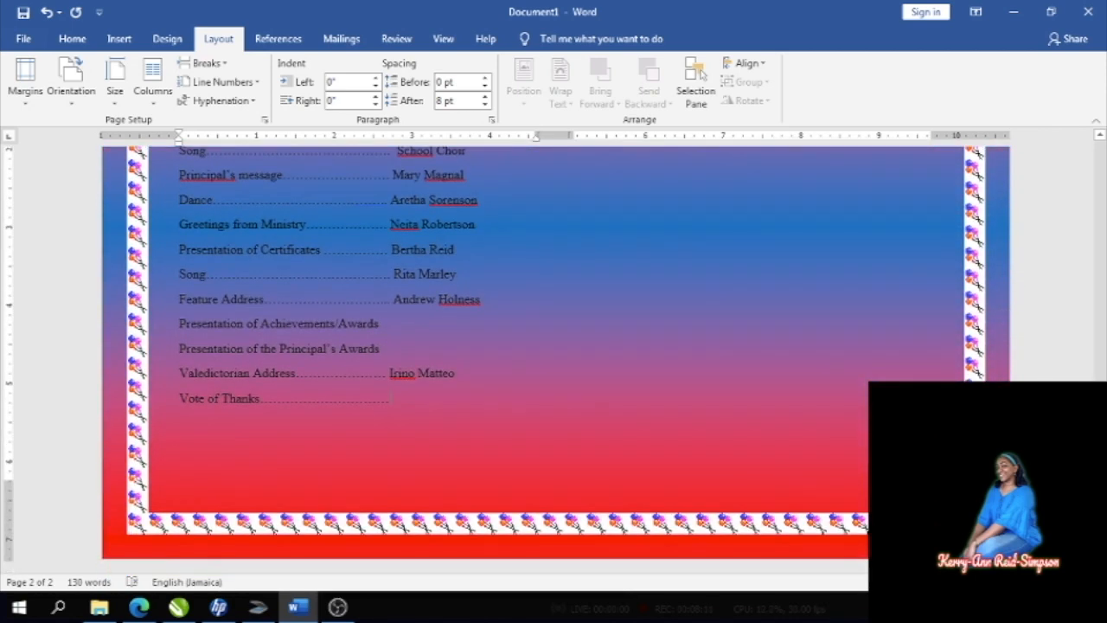
{"action": "left_click", "coordinate": [443, 399]}
{"action": "key", "text": "BackSpace"}
{"action": "type", "text": "K"}
- Add the closing Recession line to the programme
{"action": "key", "text": "Return"}
{"action": "type", "text": "Recession"}
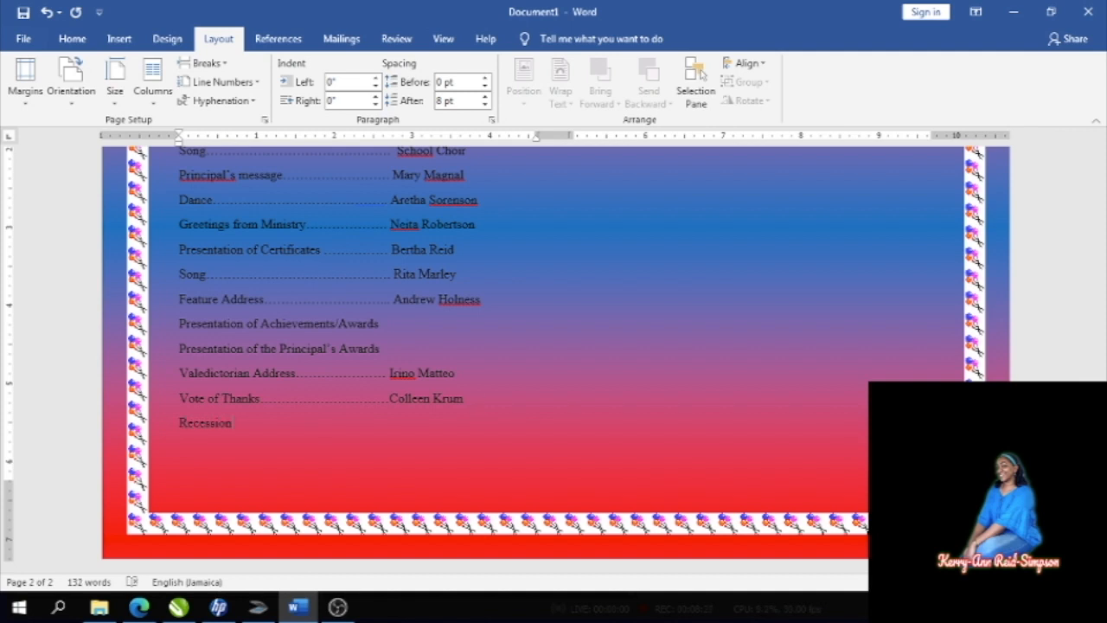
{"action": "key", "text": "Return"}
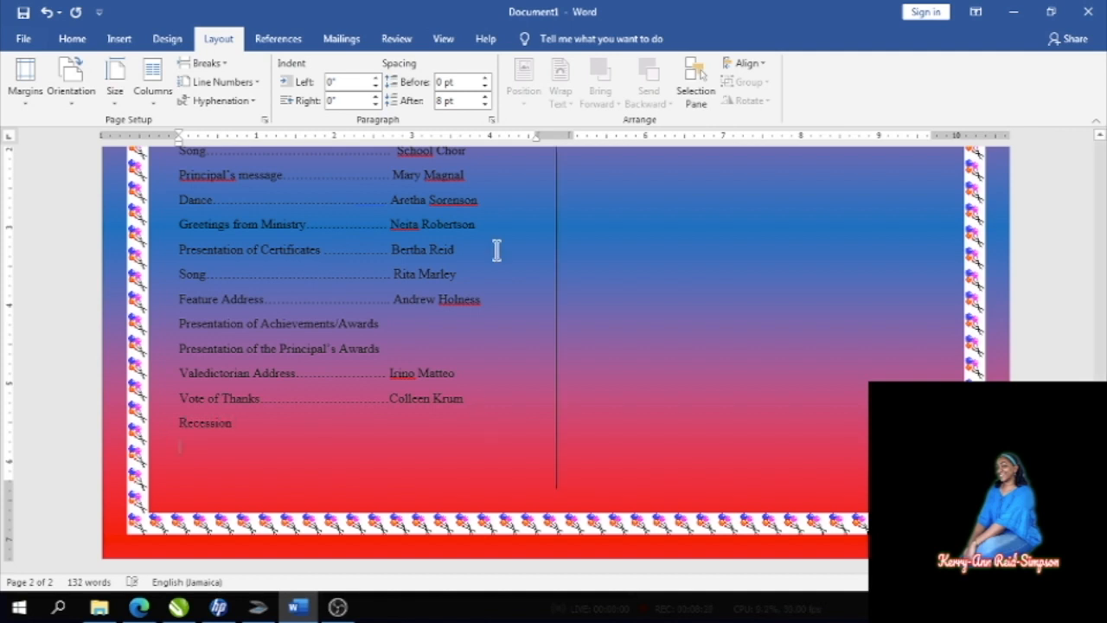
{"action": "left_click", "coordinate": [214, 63]}
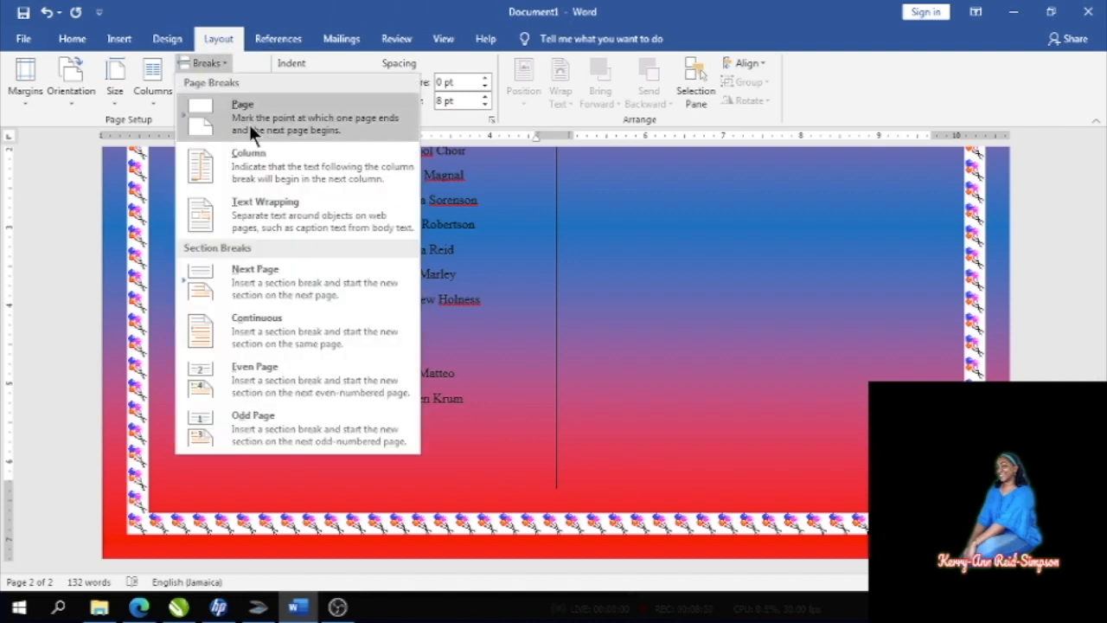
{"action": "left_click", "coordinate": [263, 155]}
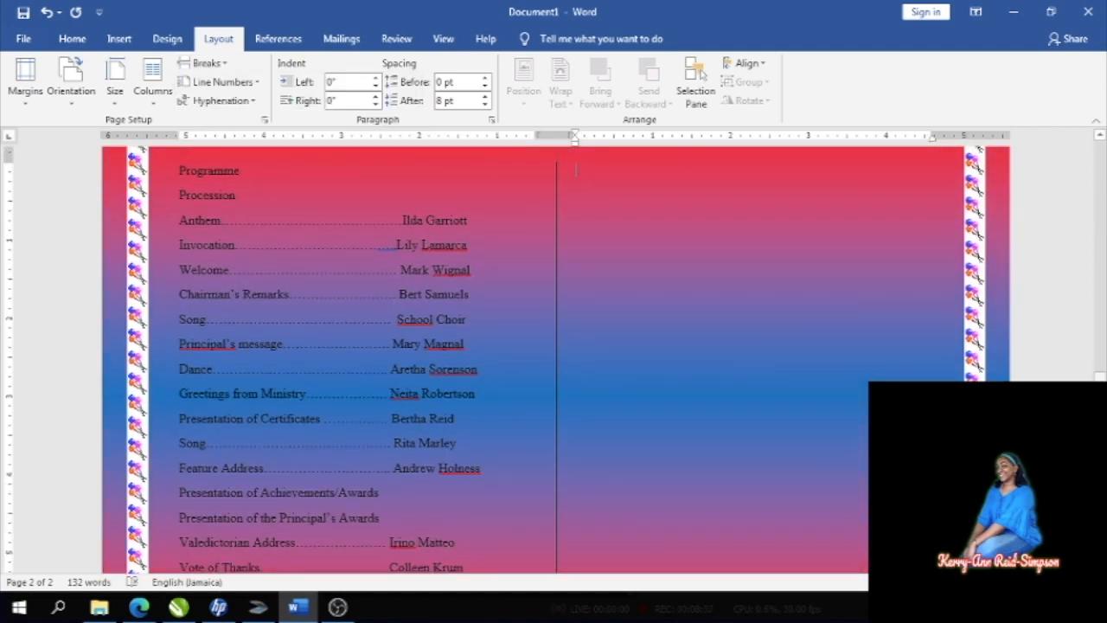
{"action": "left_click_drag", "start_coordinate": [1101, 389], "coordinate": [1101, 357]}
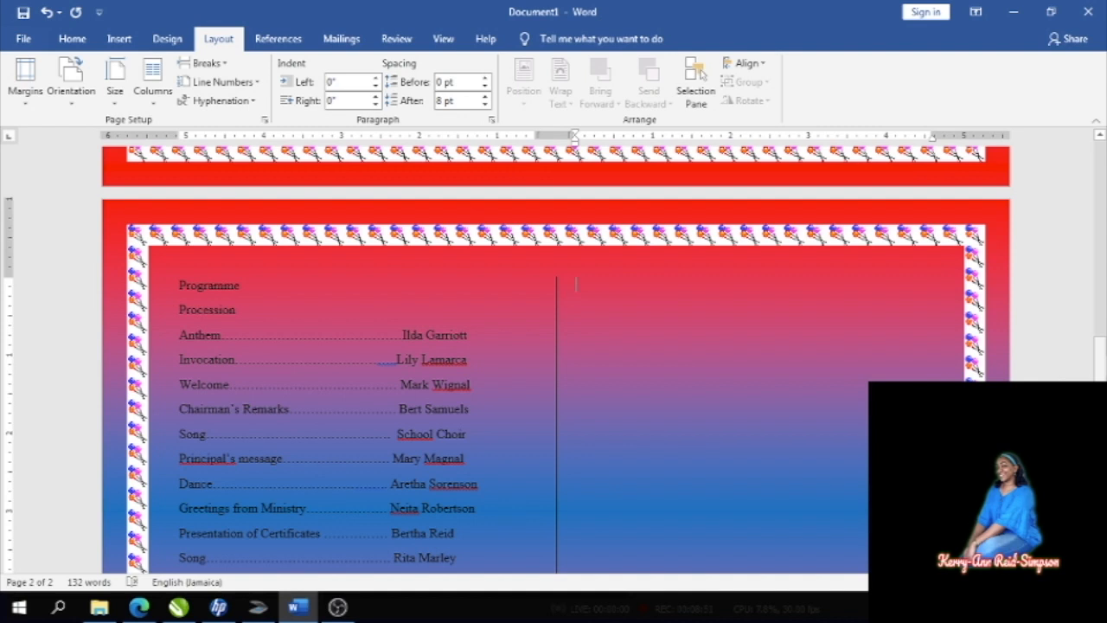
- Type the Special Awards heading and the Principal's Awards entry with its winner's name
{"action": "type", "text": "Sp"}
{"action": "type", "text": "ecial A"}
{"action": "type", "text": "wards  "}
{"action": "type", "text": "Vale"}
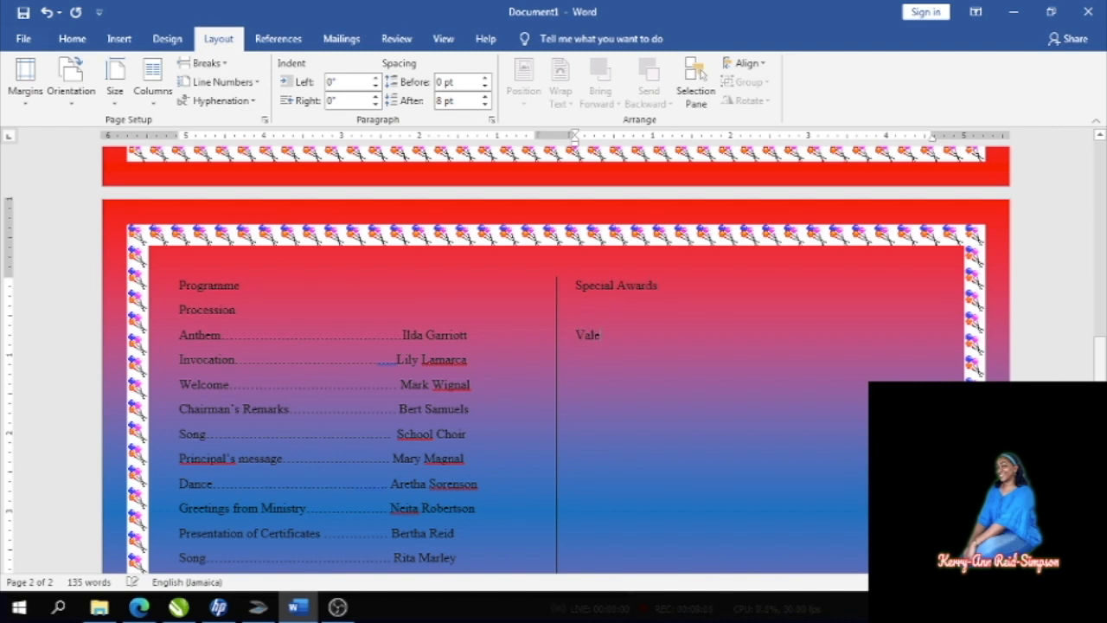
{"action": "key", "text": "BackSpace"}
{"action": "key", "text": "BackSpace"}
{"action": "key", "text": "BackSpace"}
{"action": "key", "text": "BackSpace"}
{"action": "type", "text": "Principa"}
{"action": "type", "text": "l's"}
{"action": "type", "text": " Awards"}
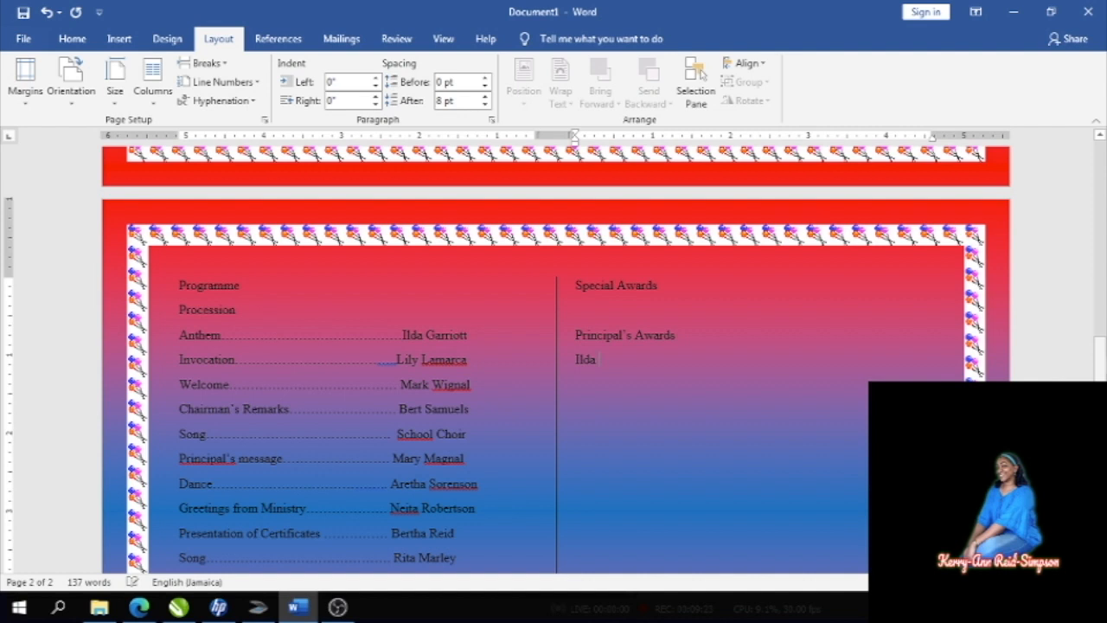
{"action": "type", "text": "tt"}
- Add the Top Bachelor Achiever and Top Masters Achiever awards, each with its winner
{"action": "type", "text": "Top"}
{"action": "type", "text": " Bachelo"}
{"action": "type", "text": "r"}
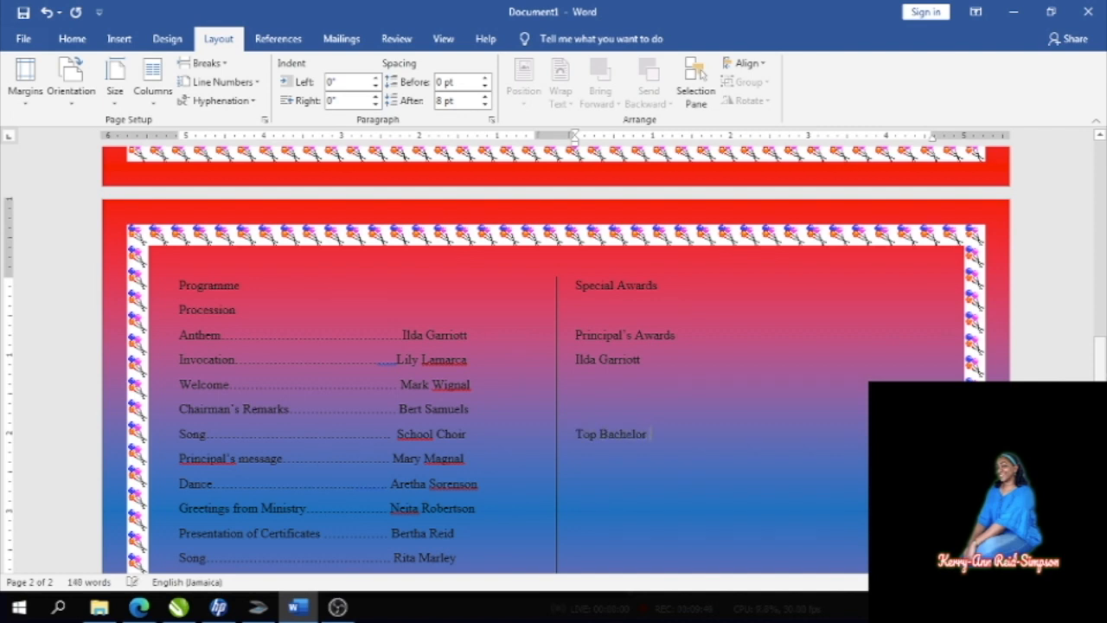
{"action": "type", "text": " Achiever "}
{"action": "key", "text": "Return"}
{"action": "key", "text": "Return"}
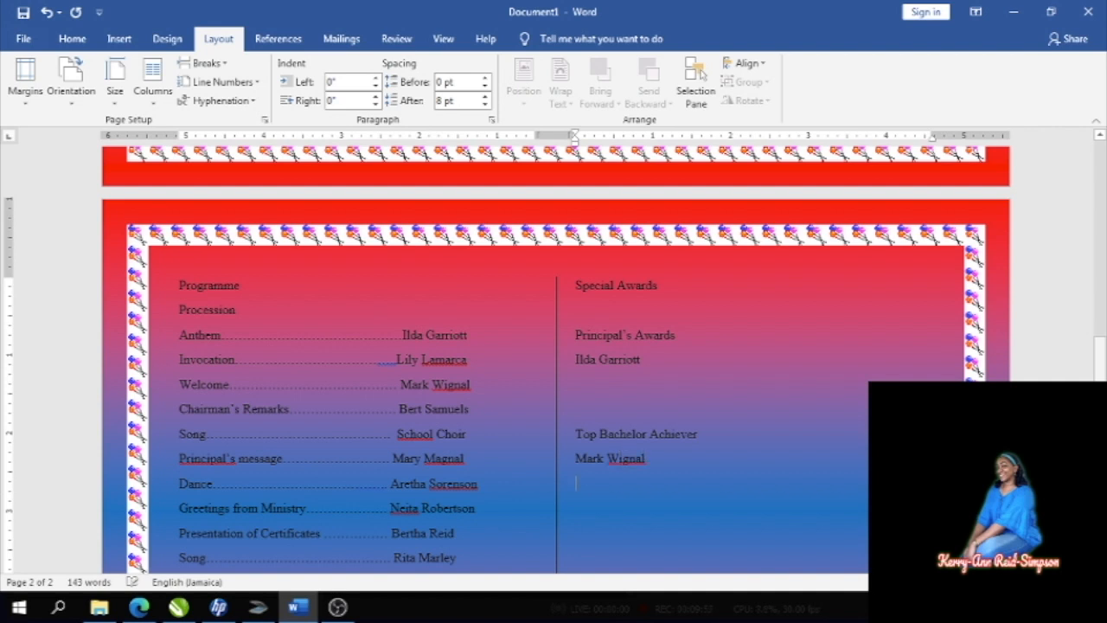
{"action": "type", "text": "Top Masters AChiever"}
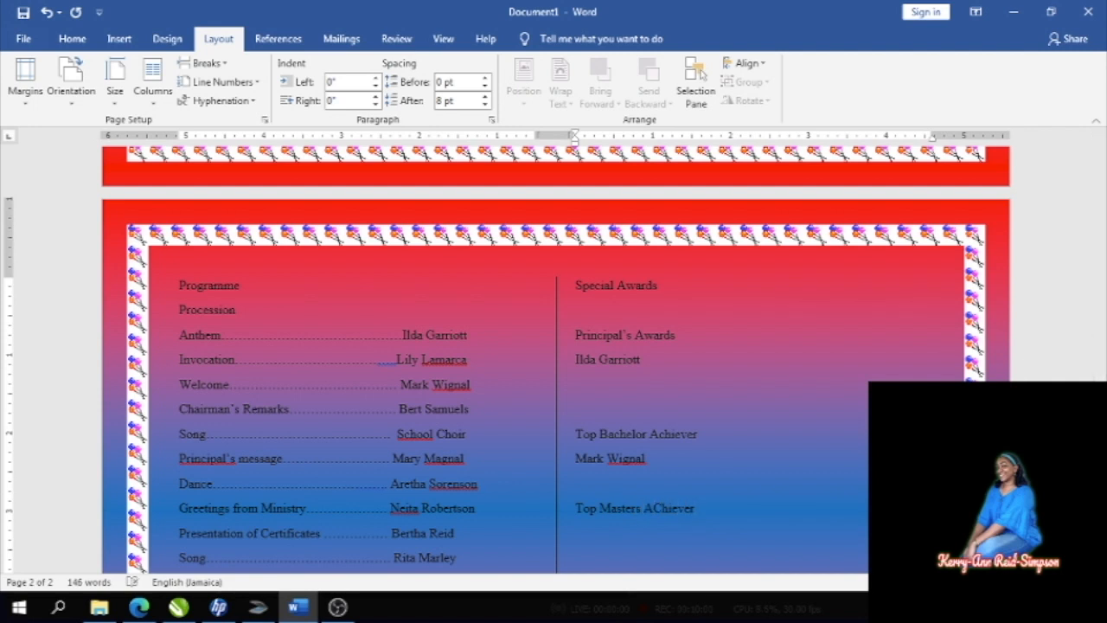
{"action": "key", "text": "Return"}
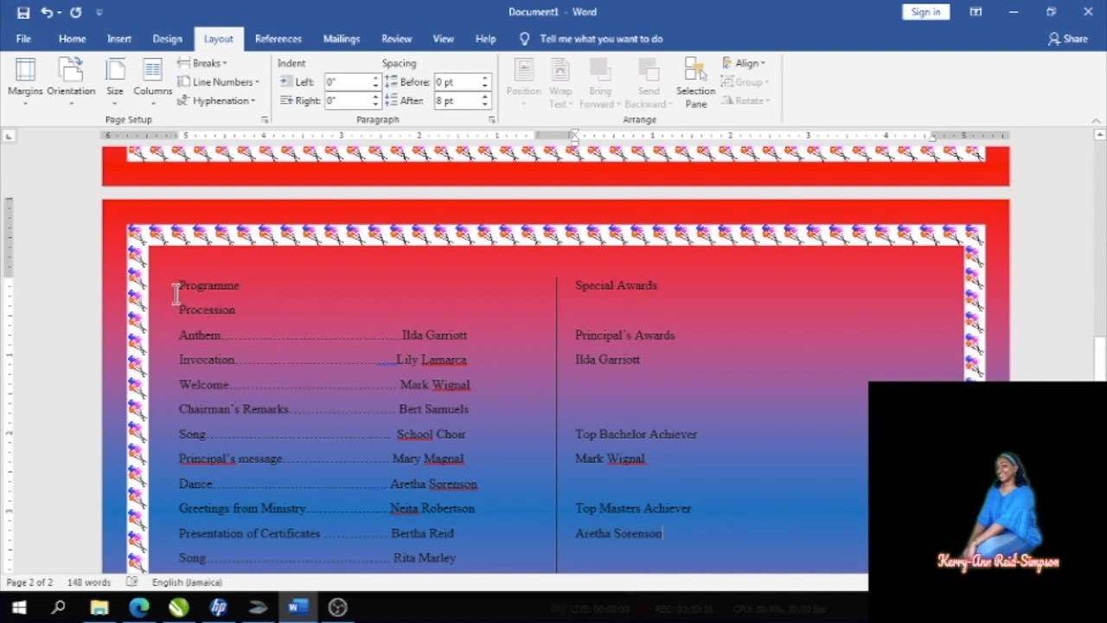
- Make the Programme and Procession headings bold
{"action": "left_click_drag", "start_coordinate": [177, 293], "coordinate": [246, 294]}
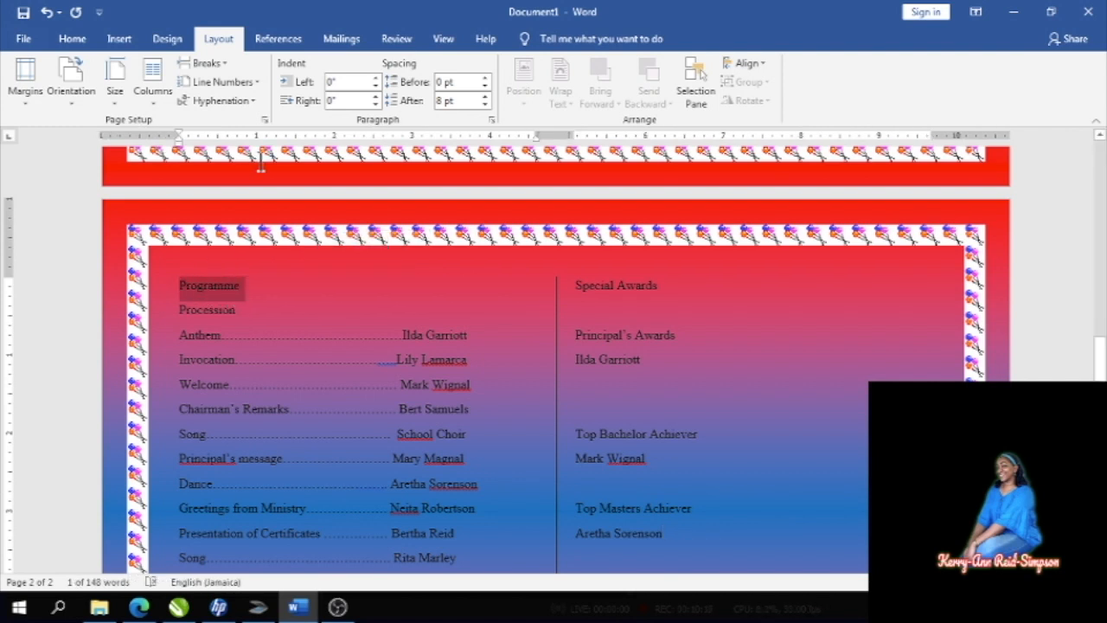
{"action": "left_click", "coordinate": [72, 39]}
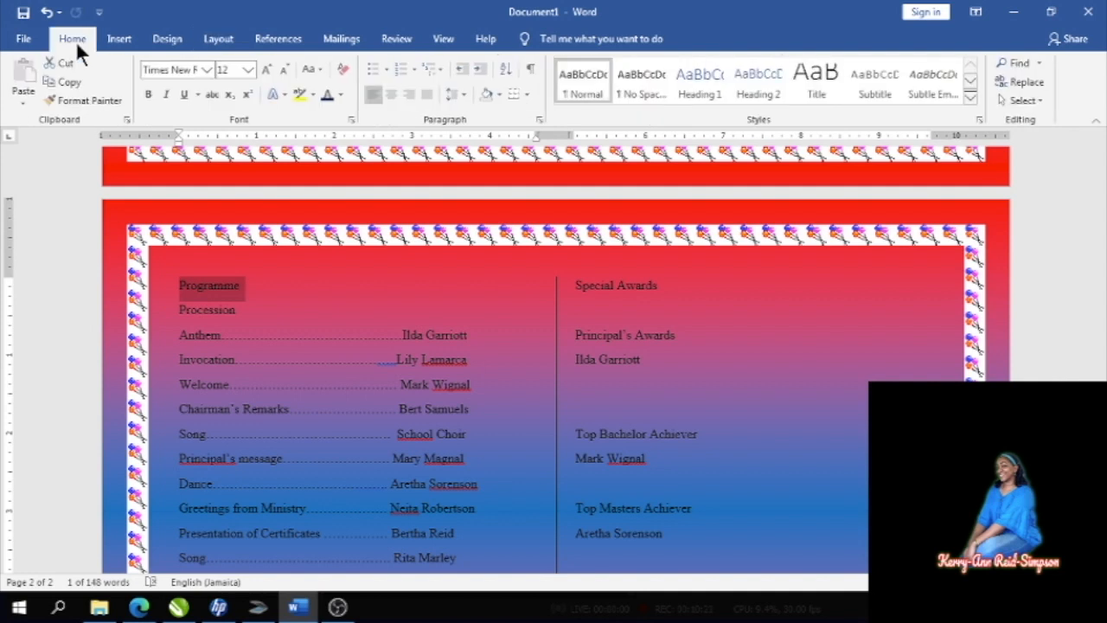
{"action": "left_click", "coordinate": [149, 95]}
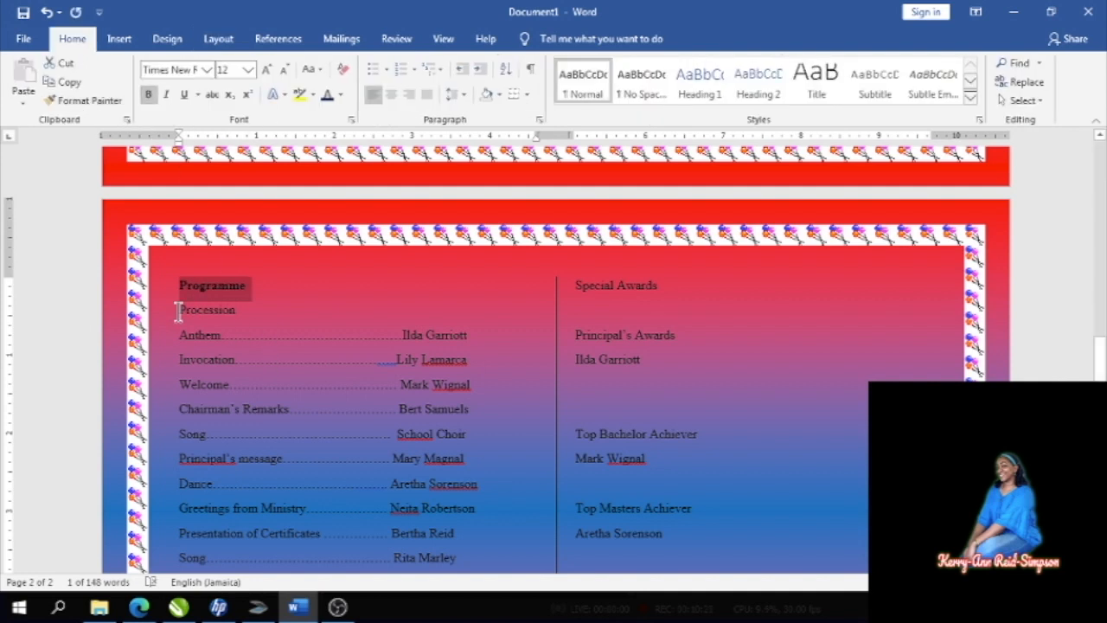
{"action": "left_click_drag", "start_coordinate": [178, 311], "coordinate": [252, 311]}
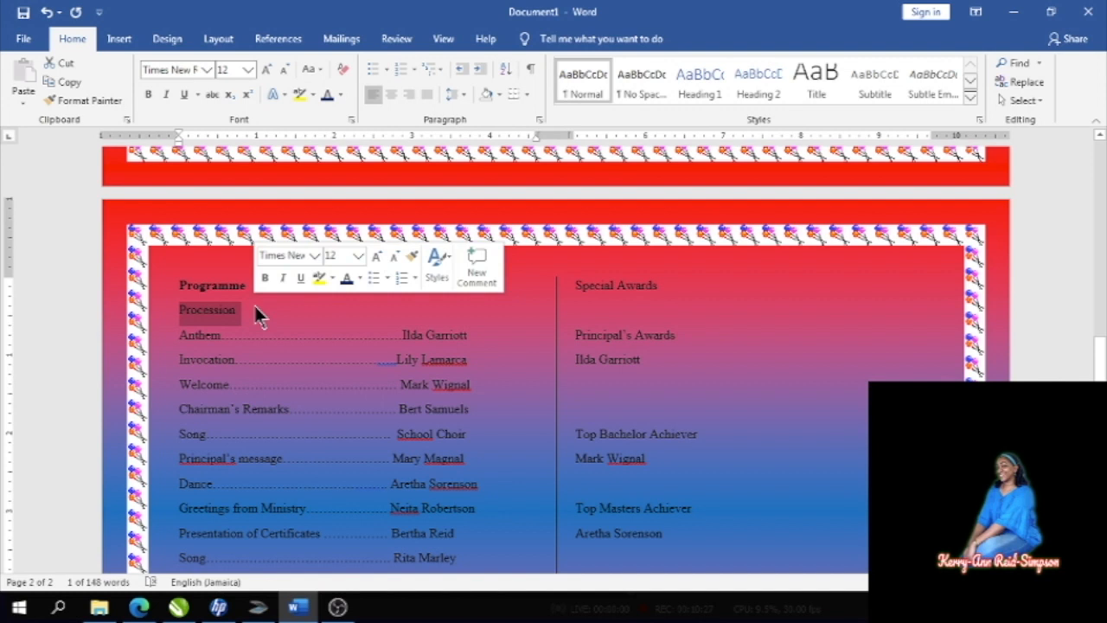
{"action": "left_click", "coordinate": [149, 90]}
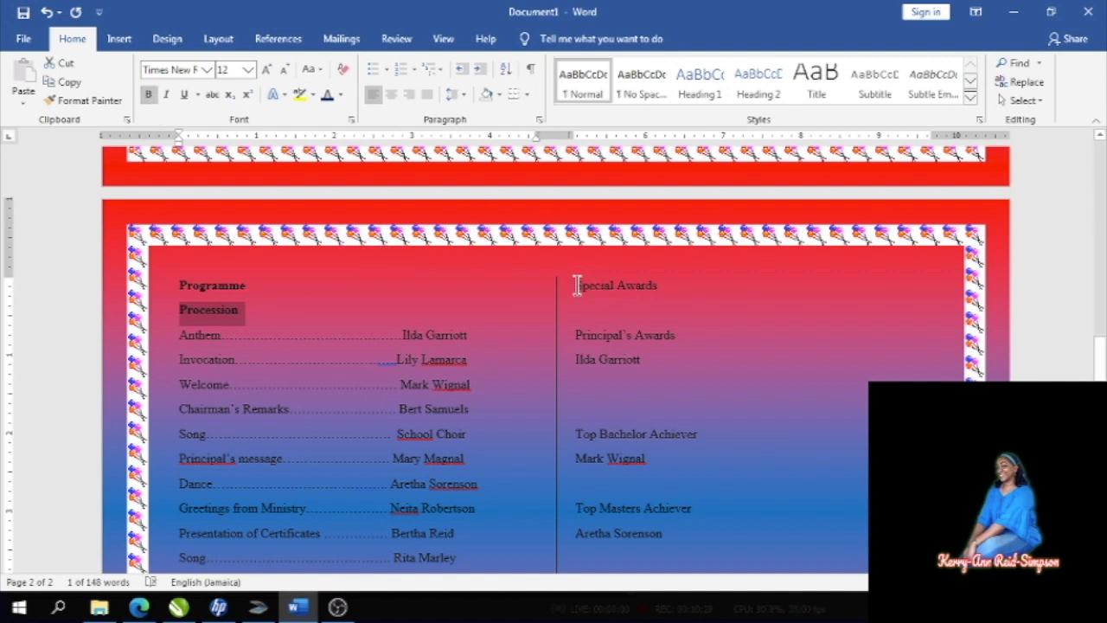
- Bold the Special Awards, Principal's Awards and both Achiever headings, saving the document along the way
{"action": "left_click_drag", "start_coordinate": [577, 286], "coordinate": [688, 340]}
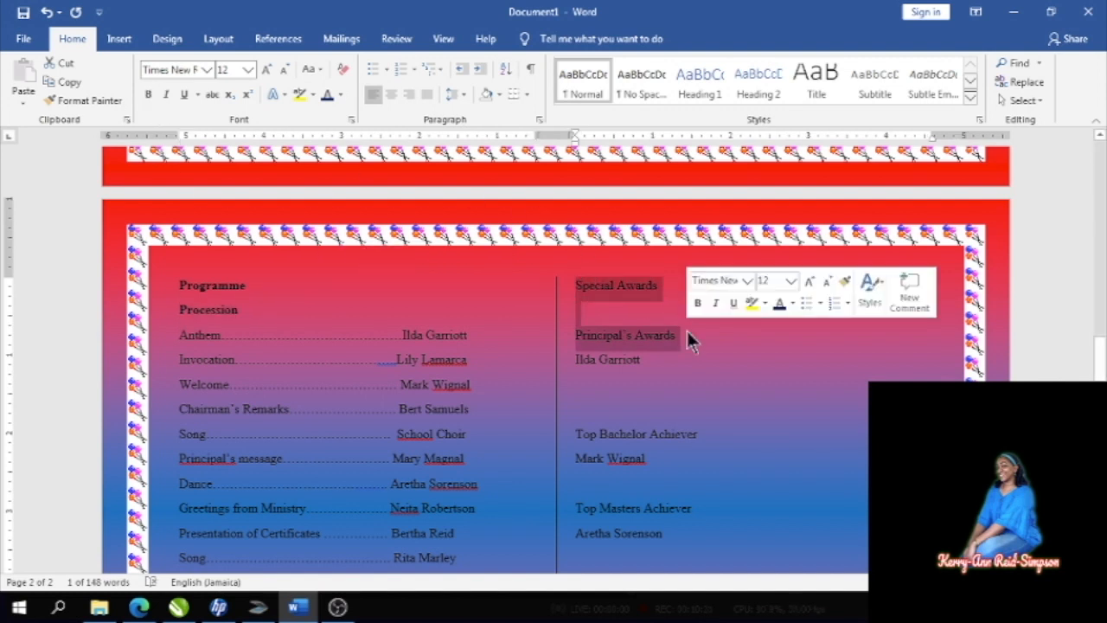
{"action": "left_click", "coordinate": [149, 92]}
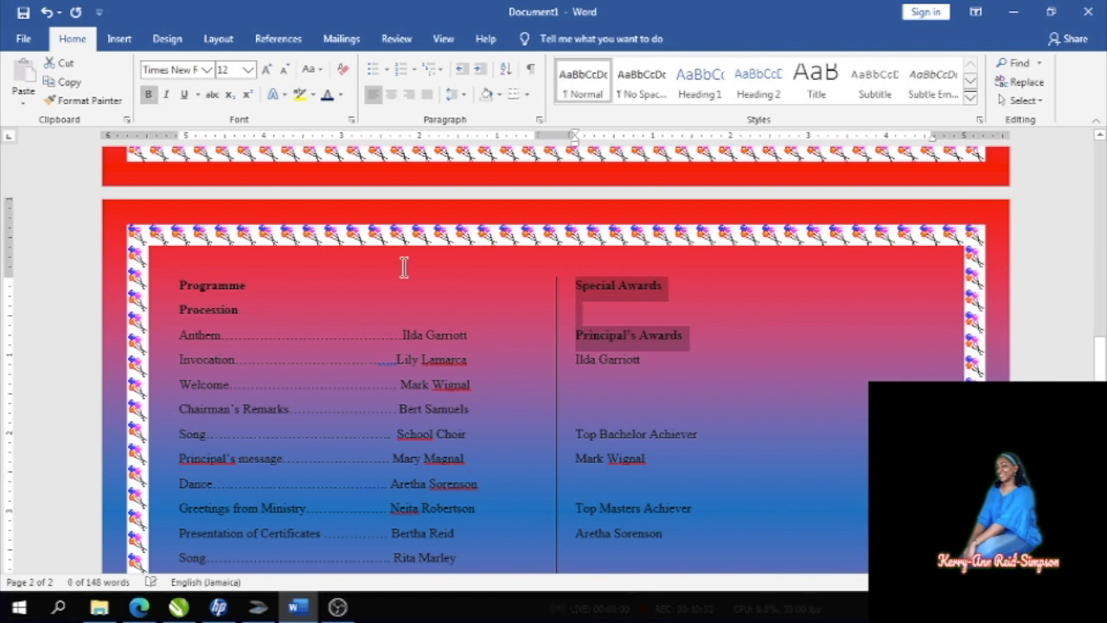
{"action": "left_click_drag", "start_coordinate": [572, 438], "coordinate": [709, 435]}
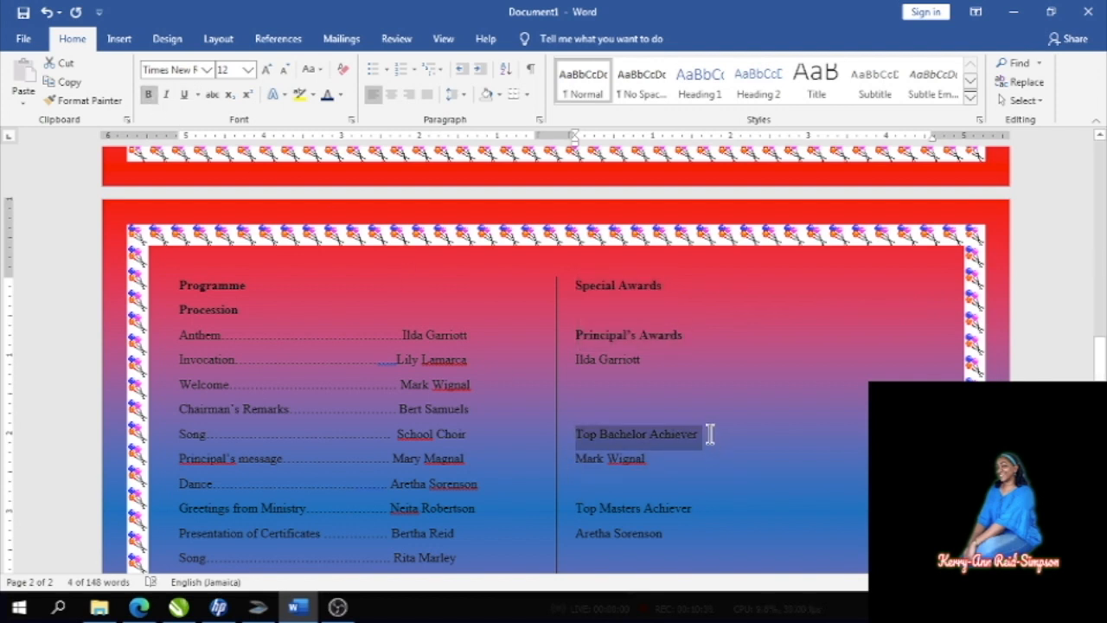
{"action": "left_click", "coordinate": [149, 92]}
{"action": "left_click_drag", "start_coordinate": [577, 509], "coordinate": [694, 511]}
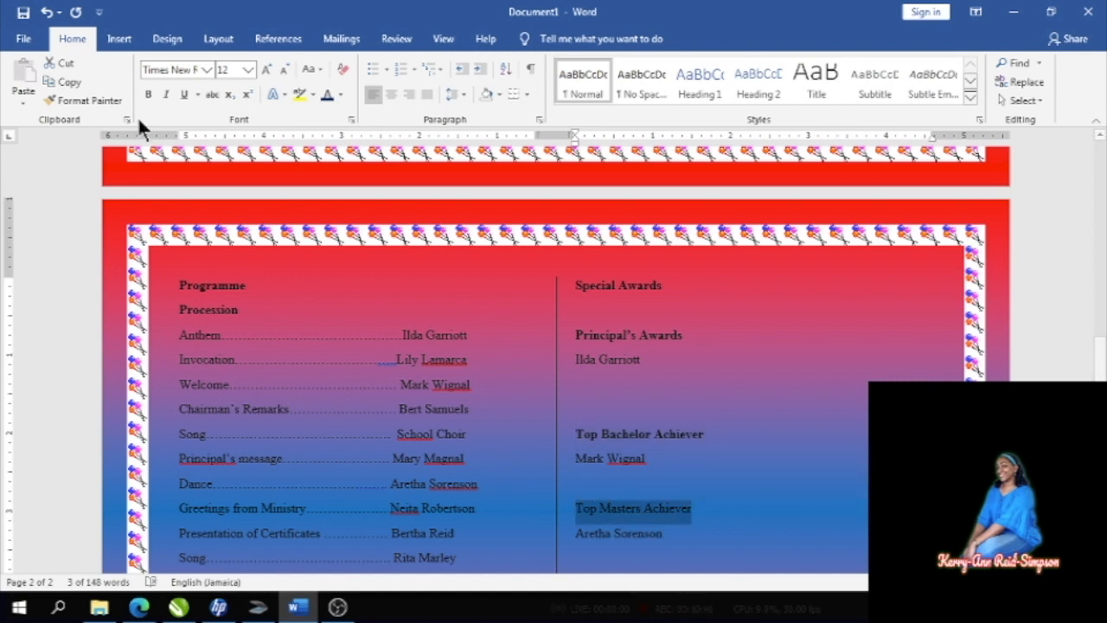
{"action": "left_click", "coordinate": [23, 12]}
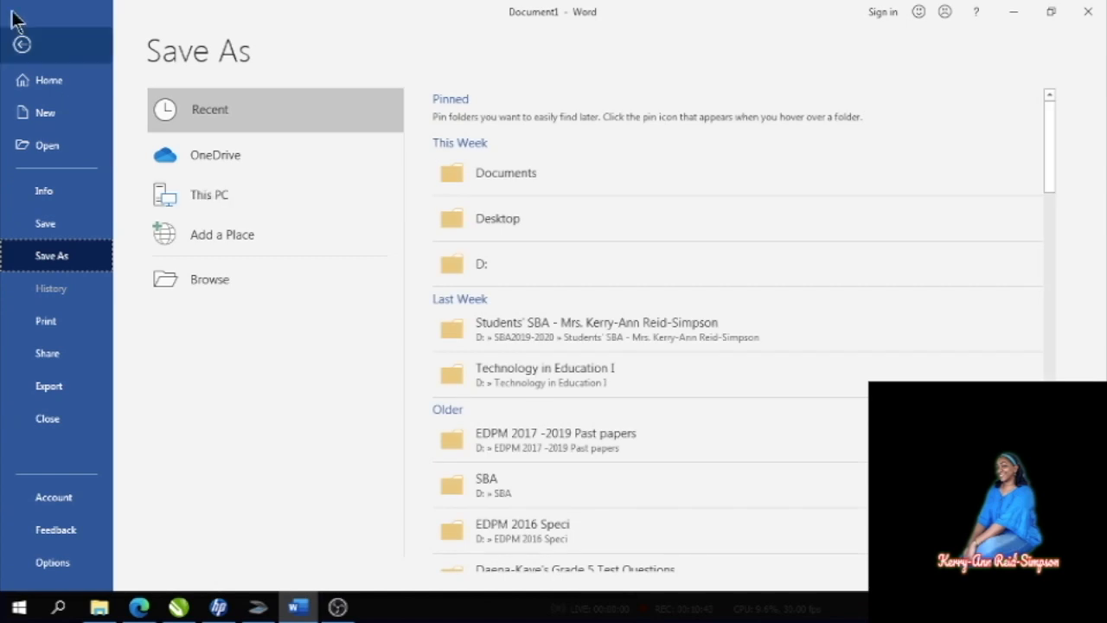
{"action": "left_click", "coordinate": [21, 44]}
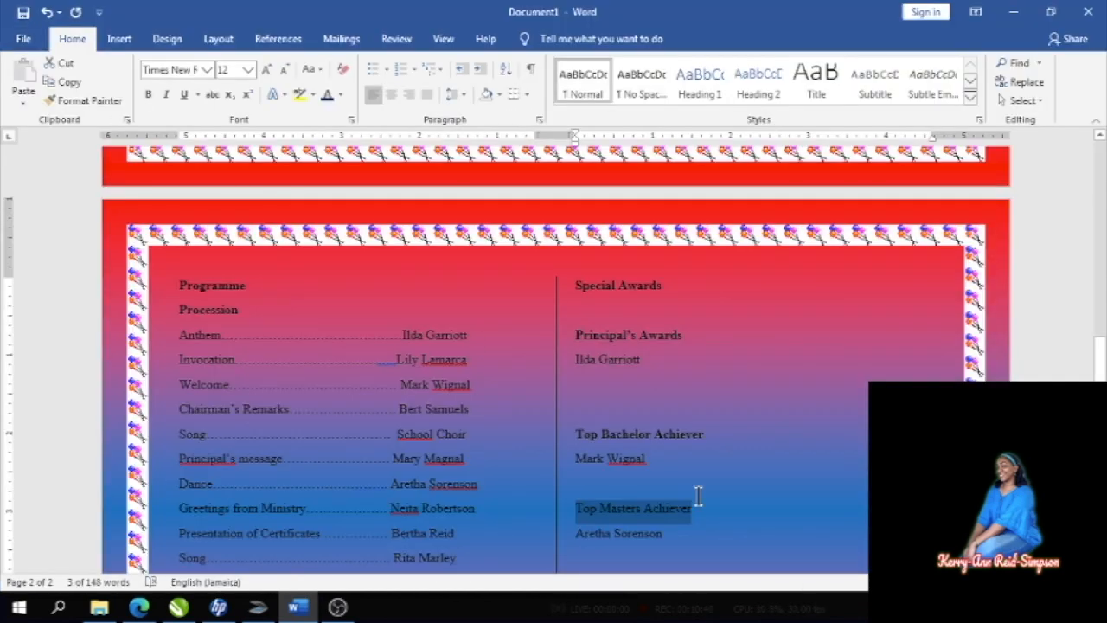
{"action": "left_click", "coordinate": [152, 93]}
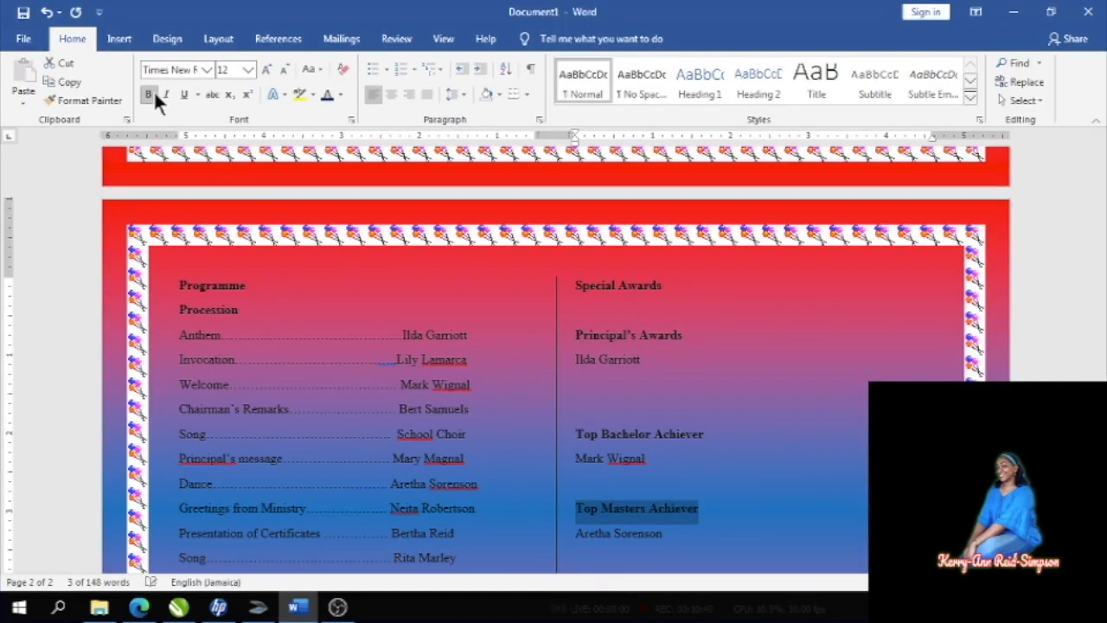
{"action": "left_click", "coordinate": [748, 489]}
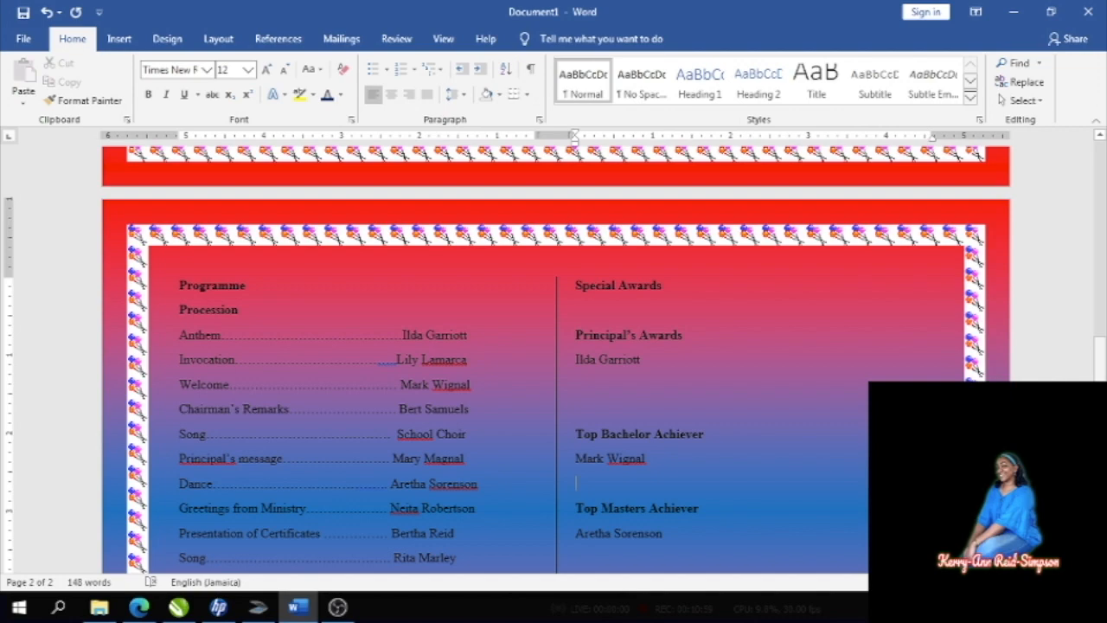
{"action": "left_click_drag", "start_coordinate": [1099, 392], "coordinate": [1099, 144]}
{"action": "scroll", "coordinate": [1100, 208], "scroll_direction": "down", "scroll_amount": 15}
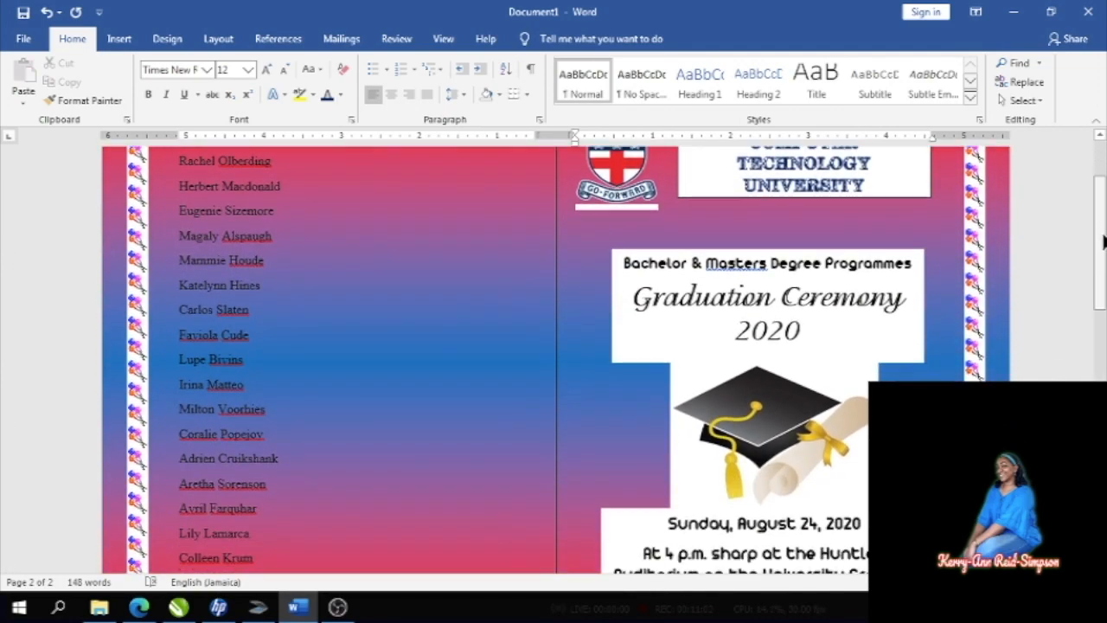
{"action": "scroll", "coordinate": [553, 360], "scroll_direction": "down", "scroll_amount": 3}
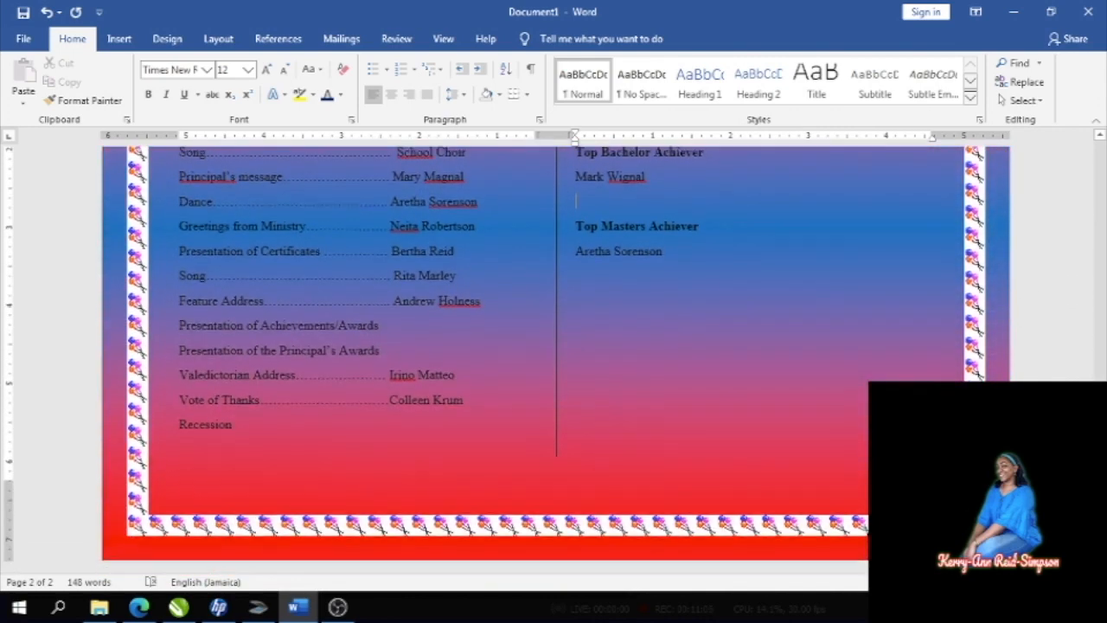
{"action": "scroll", "coordinate": [553, 359], "scroll_direction": "up", "scroll_amount": 15}
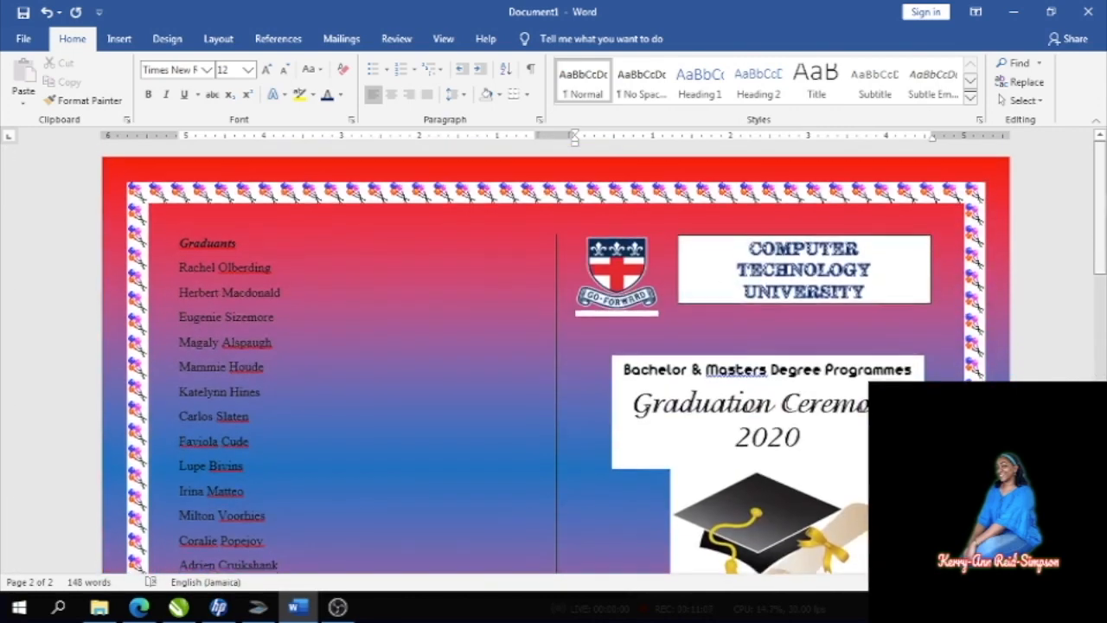